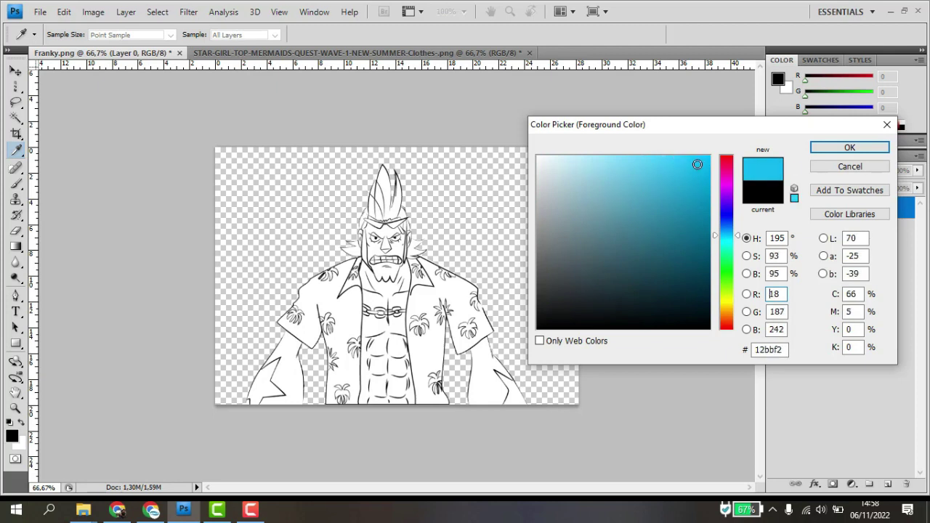
# - Set the foreground colour to blue 0ab3ea and fill the main spikes and lower-left section of the character's upright hair
pyautogui.click(849, 147)
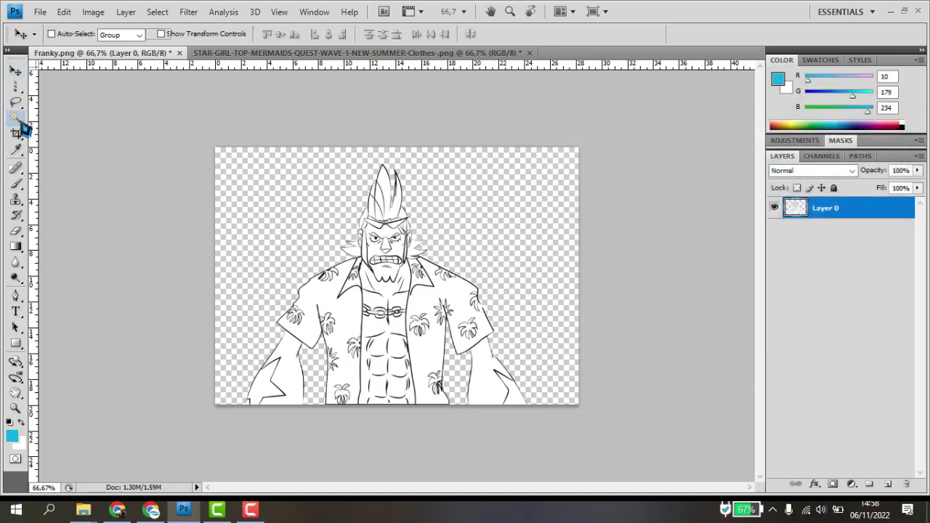
pyautogui.click(15, 118)
pyautogui.click(389, 206)
pyautogui.hotkey('alt', 'BackSpace')
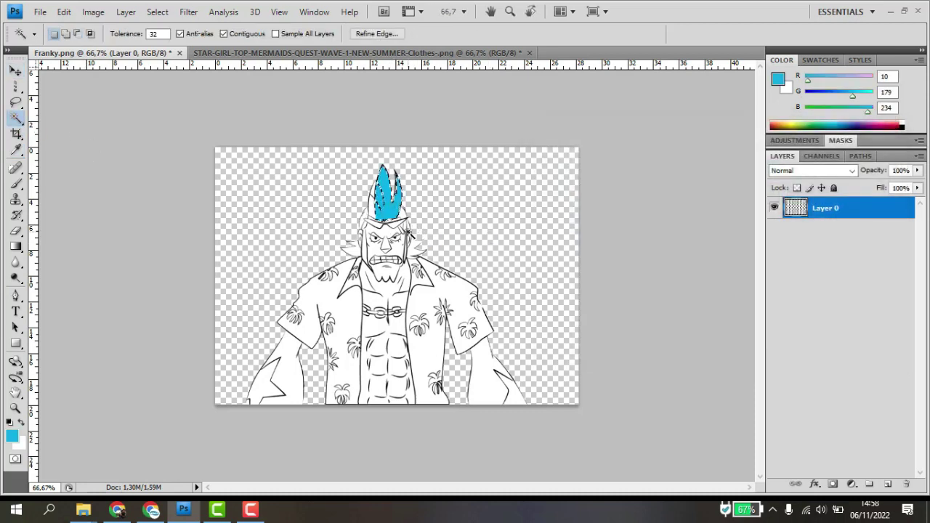
pyautogui.keyDown('shift'); pyautogui.click(379, 224); pyautogui.keyUp('shift')
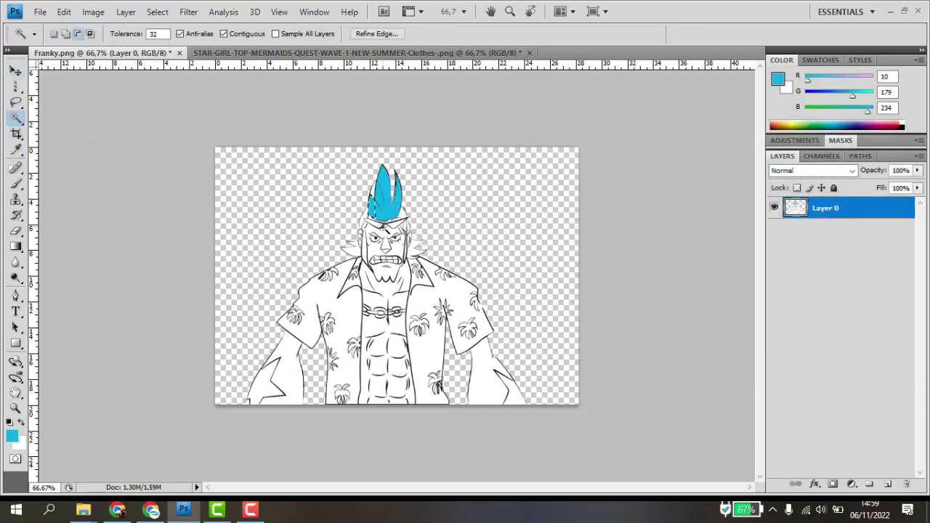
pyautogui.hotkey('alt', 'BackSpace')
pyautogui.hotkey('ctrl', 'd')
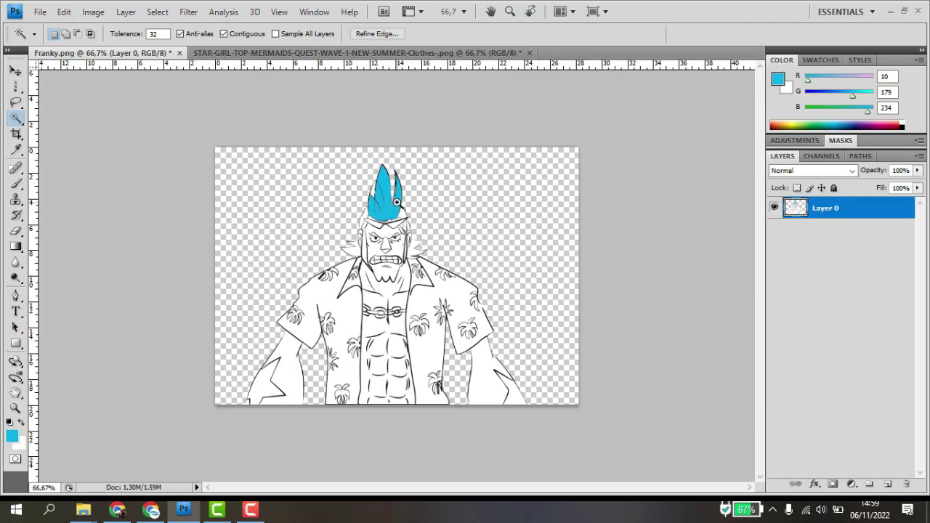
# - Fill the remaining white strand on the left edge of the hair spike with blue
pyautogui.hotkey('ctrl', '+')
pyautogui.hotkey('ctrl', '+')
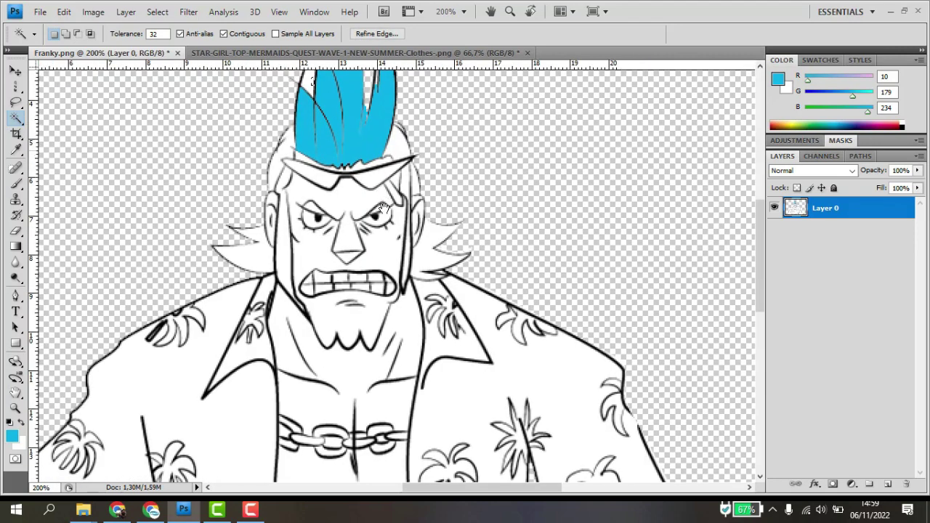
pyautogui.moveTo(383, 208); pyautogui.dragTo(407, 273)
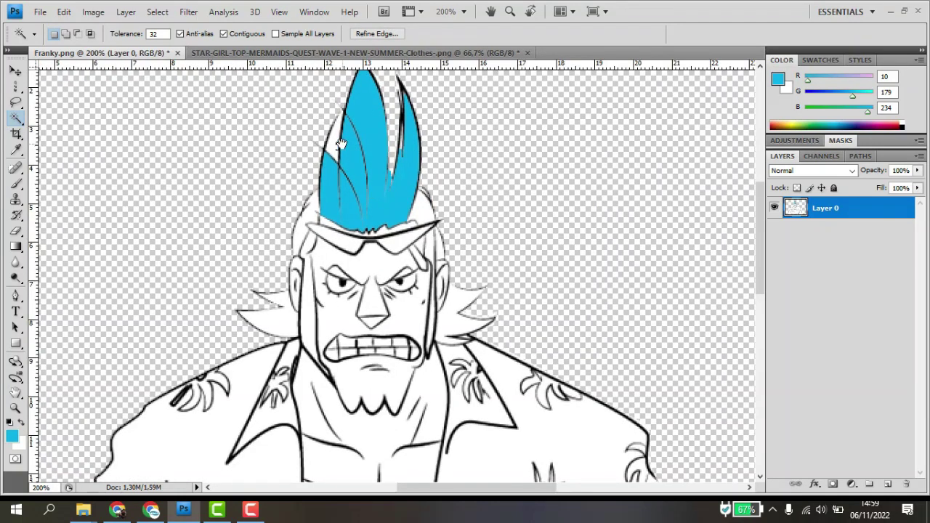
pyautogui.hotkey('alt', 'BackSpace')
pyautogui.hotkey('ctrl', 'd')
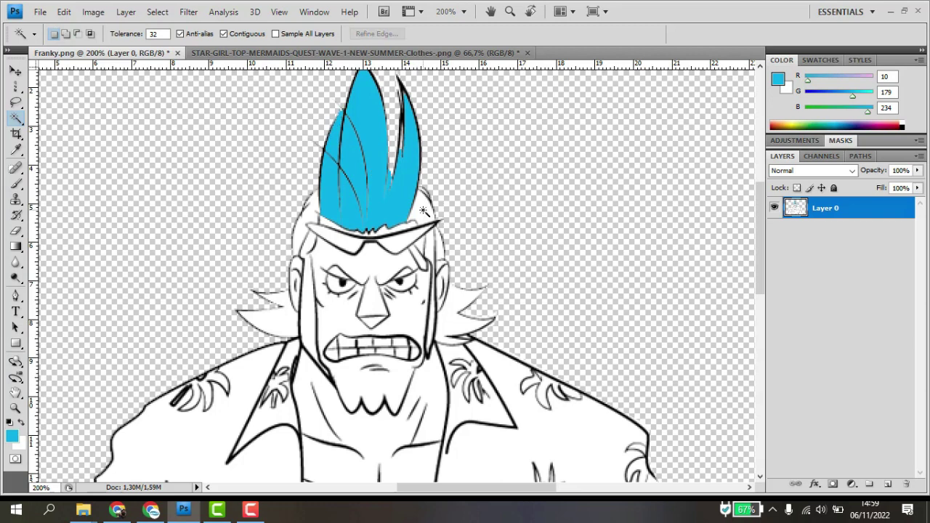
# - Fill the hair patch above the right end of the sunglasses and the right sideburn with blue
pyautogui.click(429, 218)
pyautogui.hotkey('alt', 'BackSpace')
pyautogui.click(435, 253)
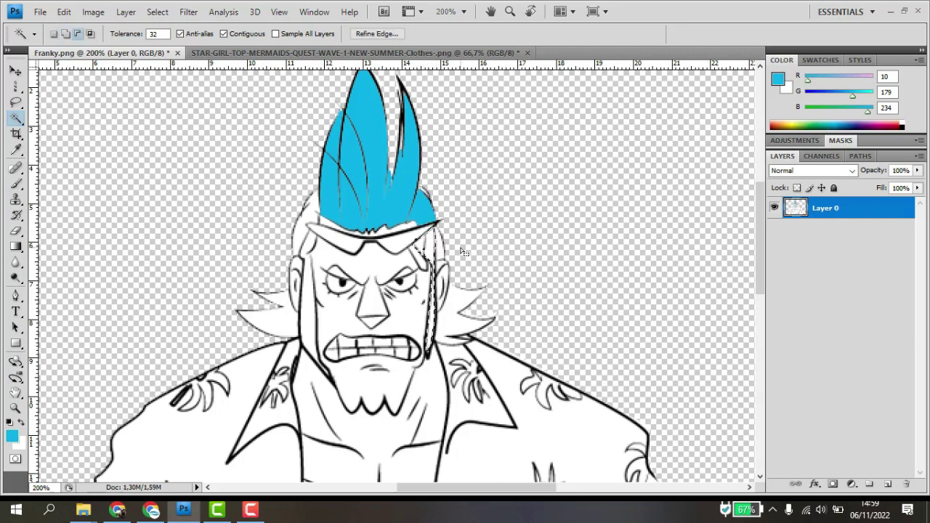
pyautogui.hotkey('alt', 'BackSpace')
# - Fill the hair section on the left side of the head, above the ear, with blue
pyautogui.click(317, 294)
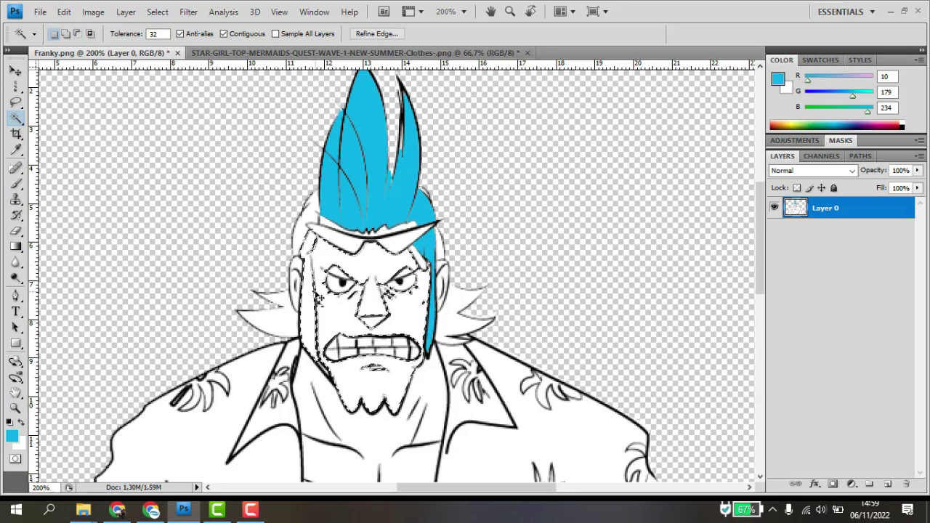
pyautogui.hotkey('ctrl', 'd')
pyautogui.click(306, 238)
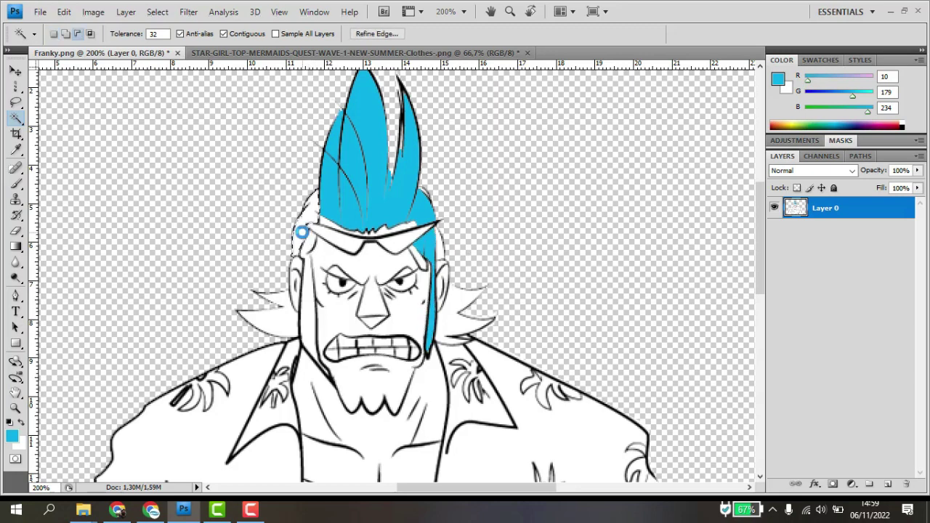
pyautogui.hotkey('alt', 'BackSpace')
pyautogui.hotkey('ctrl', 'd')
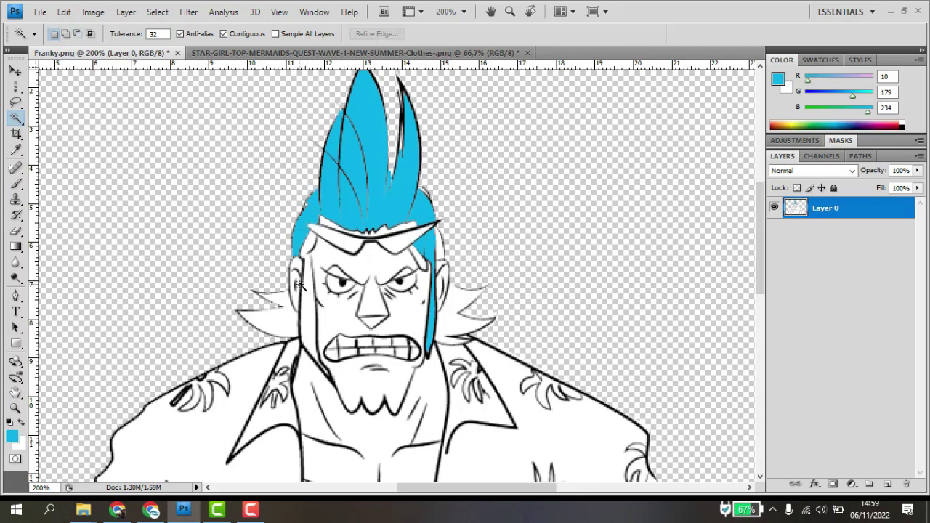
# - Outline the upper part of the left sideburn with the Pen tool, convert it to a selection with 0-pixel feather, and fill it blue
pyautogui.click(16, 296)
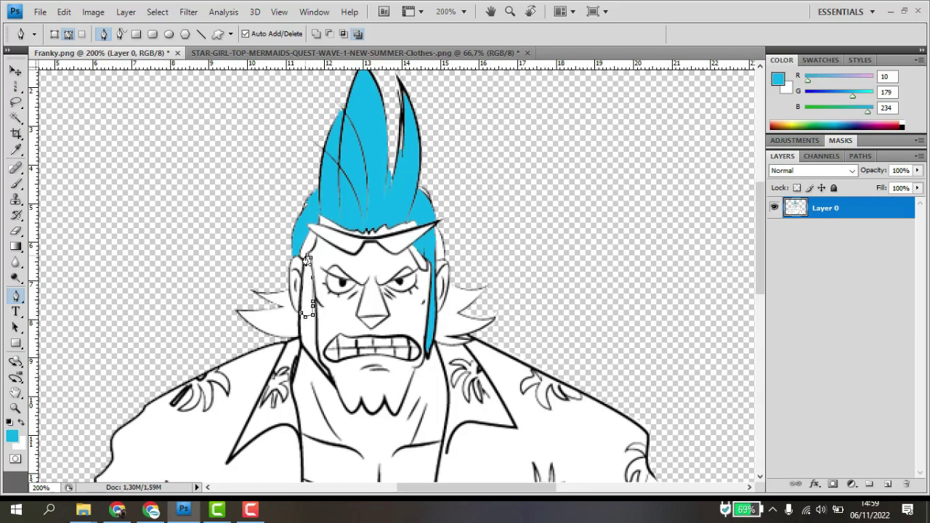
pyautogui.rightClick(307, 274)
pyautogui.click(342, 332)
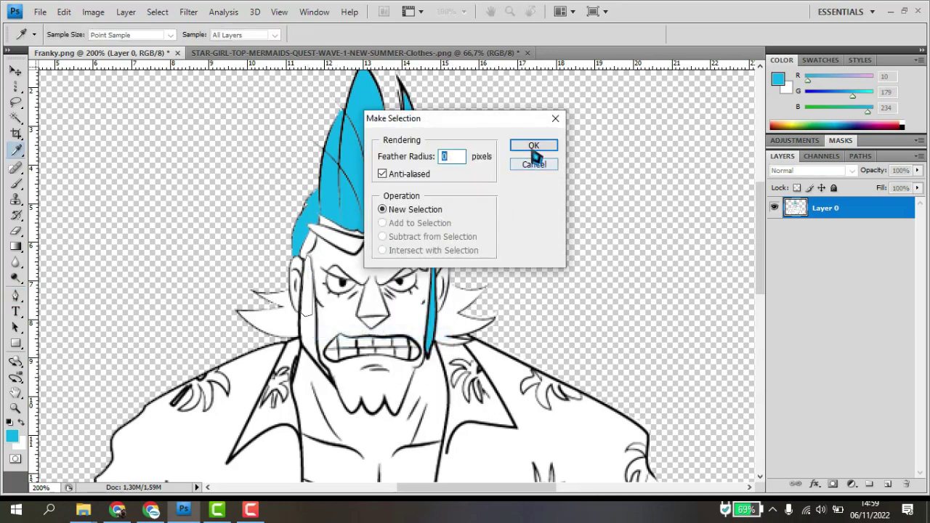
pyautogui.click(540, 145)
pyautogui.hotkey('alt', 'BackSpace')
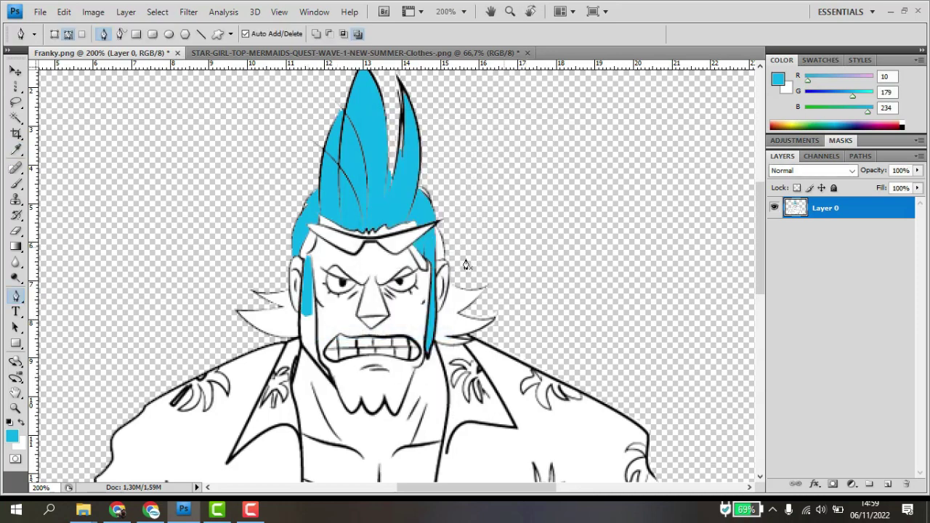
# - Fill the hair beside the left end of the sunglasses and the lower part of the left sideburn with blue
pyautogui.click(16, 118)
pyautogui.click(309, 245)
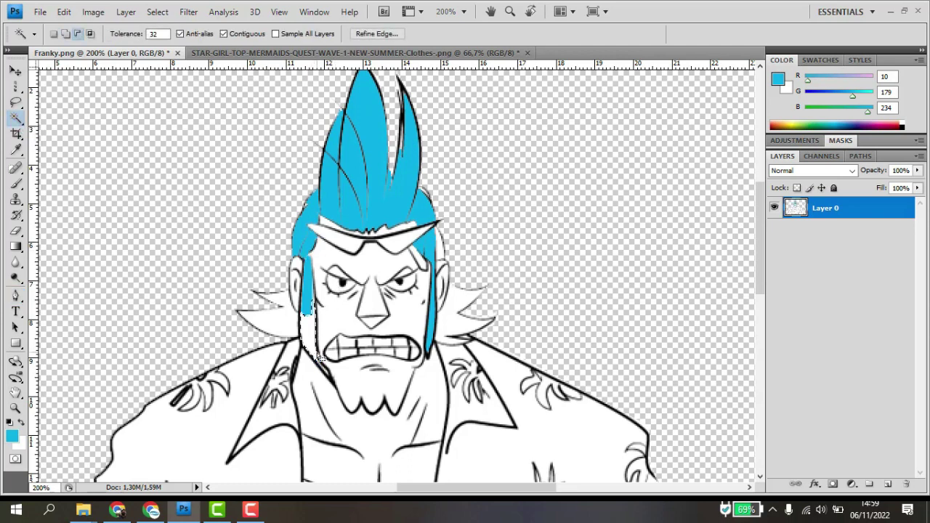
pyautogui.click(311, 342)
pyautogui.hotkey('alt', 'BackSpace')
pyautogui.hotkey('ctrl', 'd')
# - Fill the hair section above the right ear and the loose strand at the right temple with blue
pyautogui.click(440, 251)
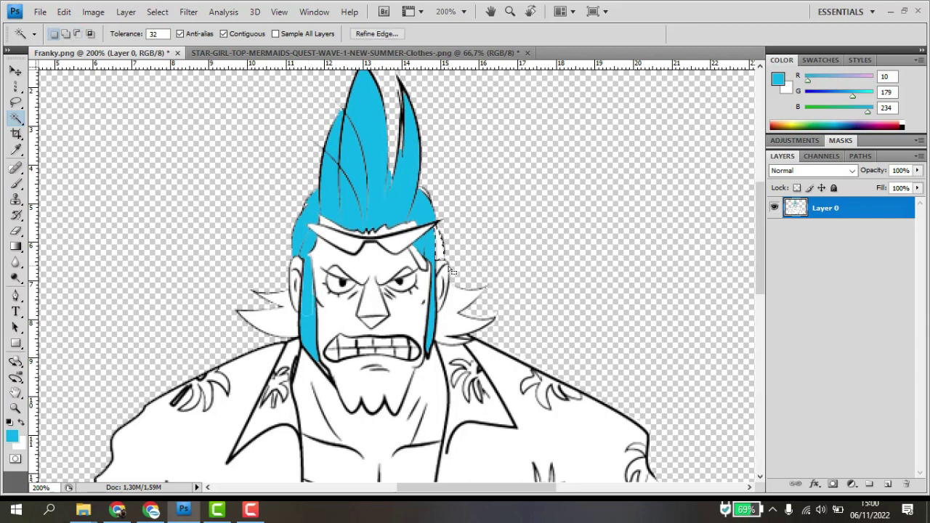
pyautogui.hotkey('alt', 'BackSpace')
pyautogui.hotkey('ctrl', 'd')
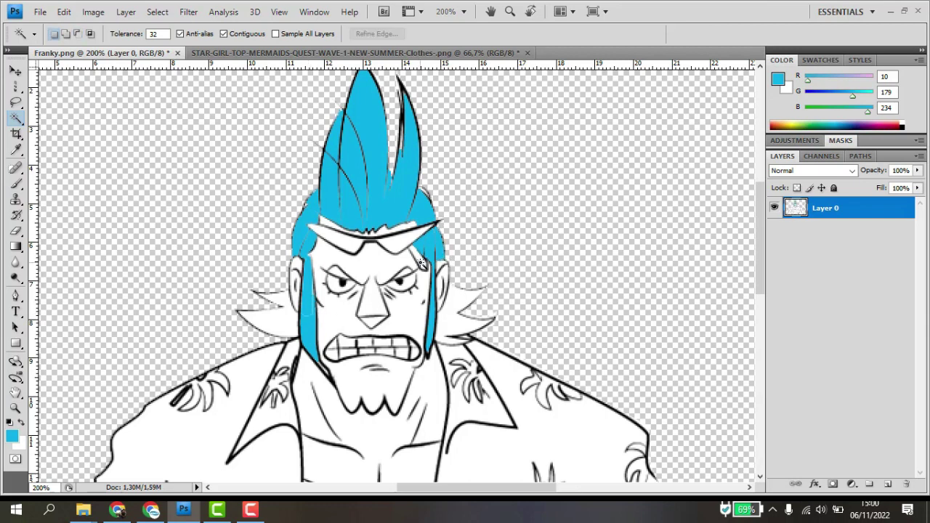
pyautogui.click(425, 265)
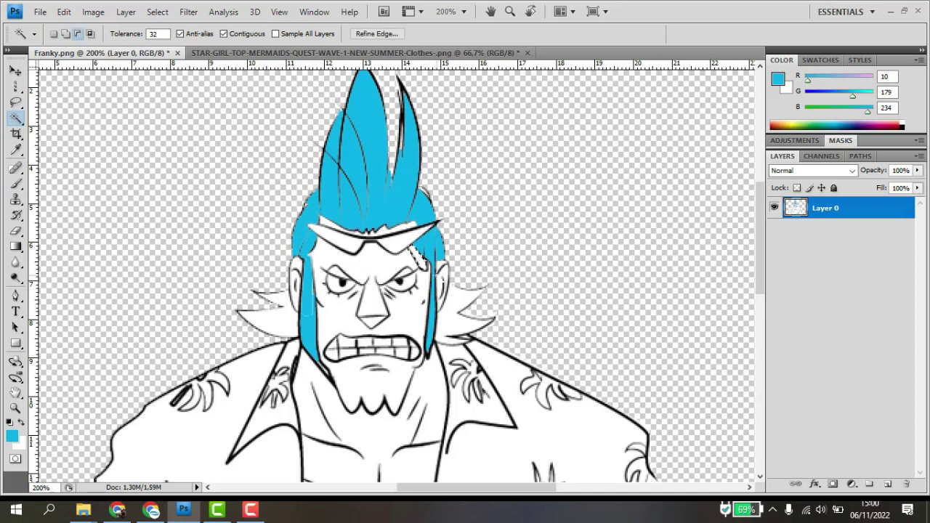
pyautogui.hotkey('alt', 'BackSpace')
pyautogui.hotkey('ctrl', 'd')
# - Fill the pointed hair tufts behind both ears with blue
pyautogui.click(453, 322)
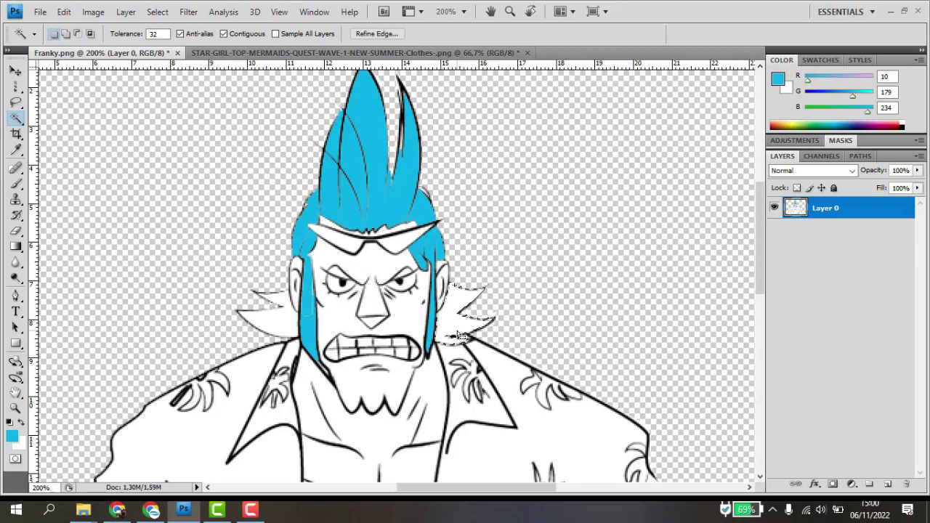
pyautogui.hotkey('alt', 'BackSpace')
pyautogui.hotkey('ctrl', 'd')
pyautogui.click(283, 327)
pyautogui.hotkey('alt', 'BackSpace')
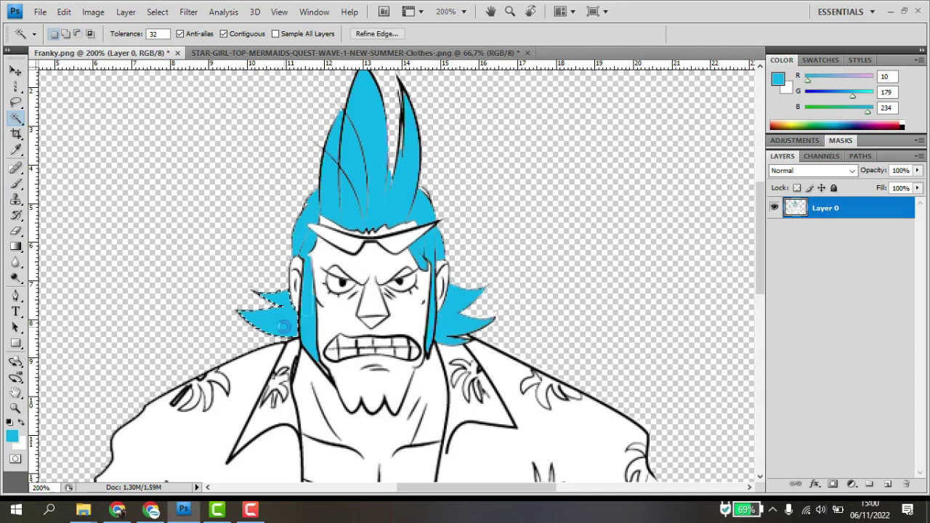
pyautogui.hotkey('ctrl', 'd')
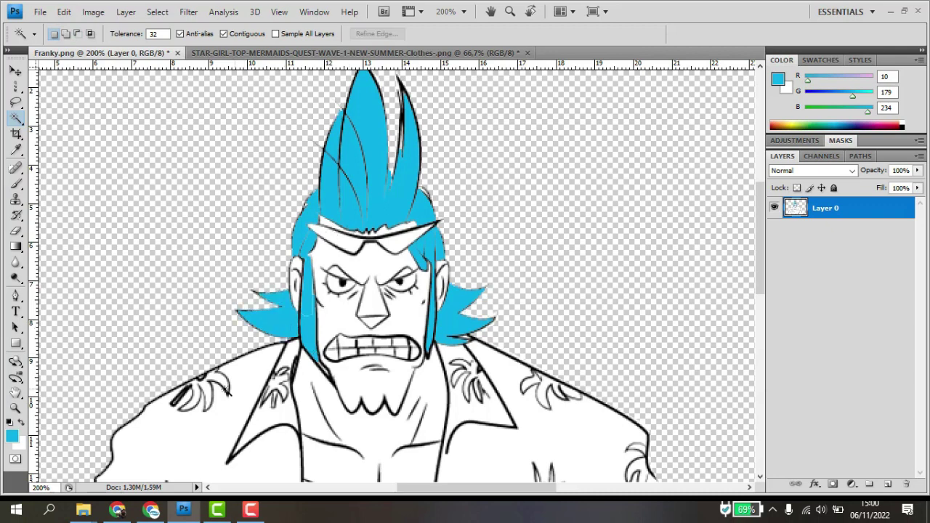
pyautogui.click(12, 436)
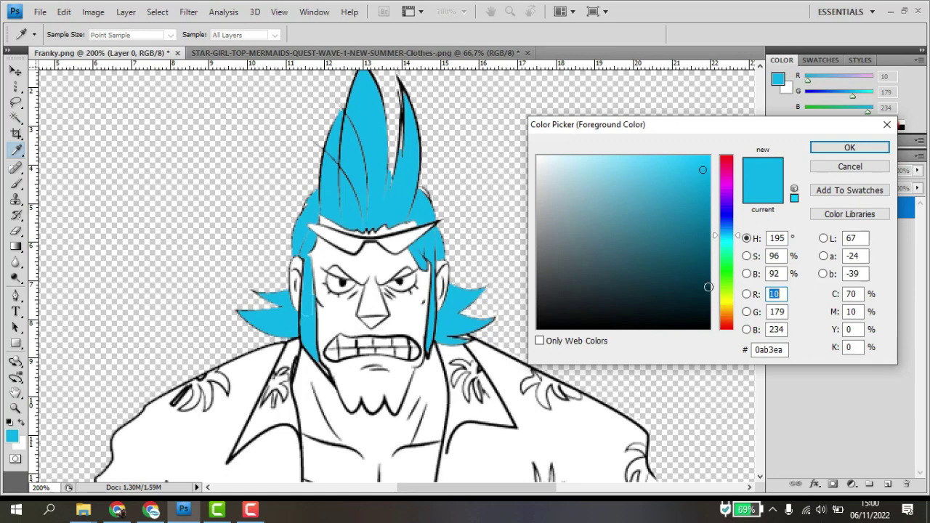
pyautogui.click(868, 169)
pyautogui.click(16, 118)
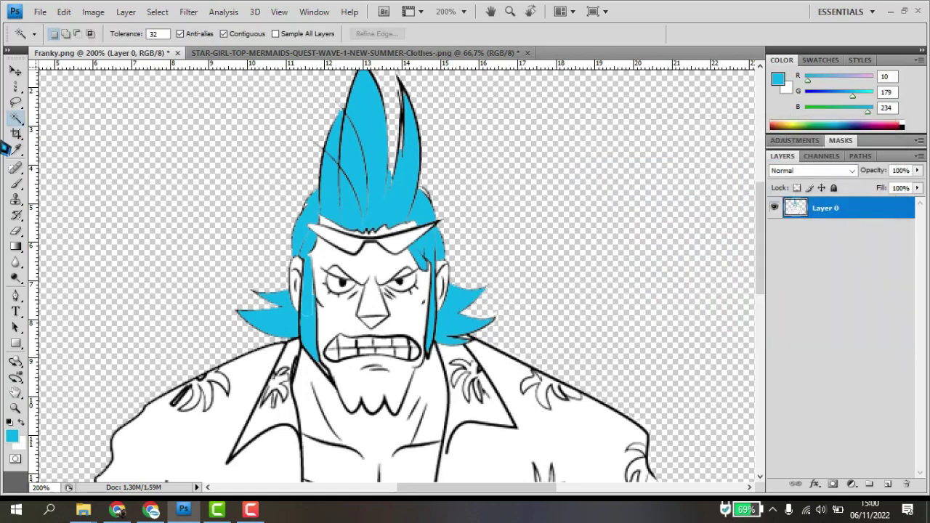
# - Fill the small unpainted gaps along both outer edges of the hair and beside the right ear with blue
pyautogui.scroll(1, 418, 193)
pyautogui.click(429, 192)
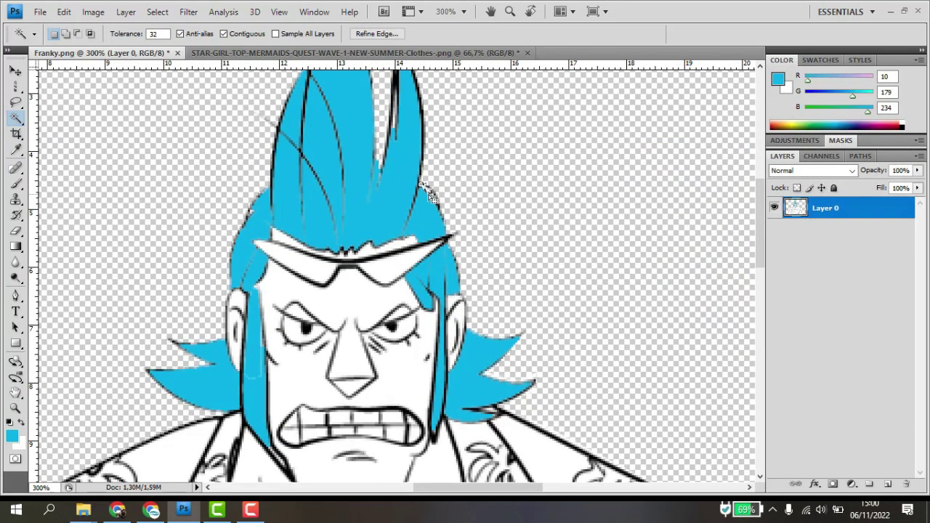
pyautogui.keyDown('alt'); pyautogui.click(428, 193); pyautogui.keyUp('alt')
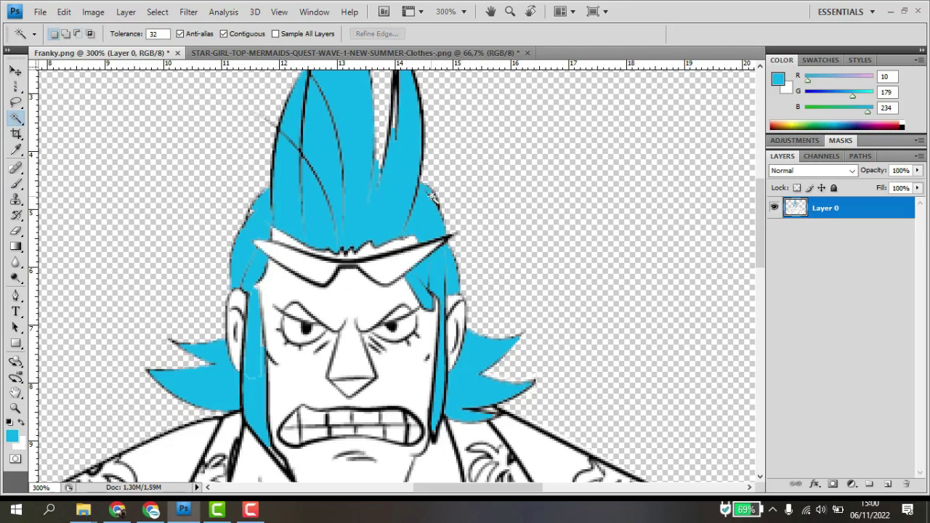
pyautogui.click(255, 219)
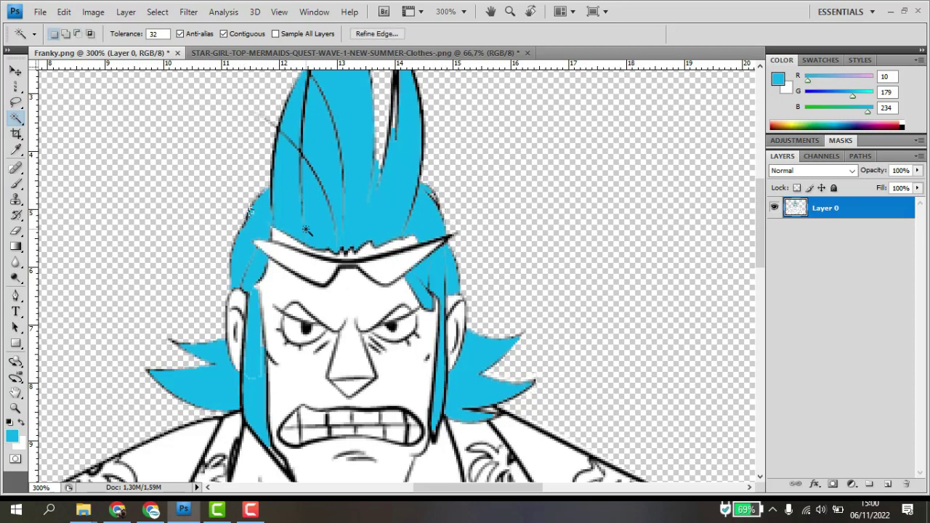
pyautogui.hotkey('ctrl', 'd')
pyautogui.click(437, 212)
pyautogui.hotkey('ctrl', 'd')
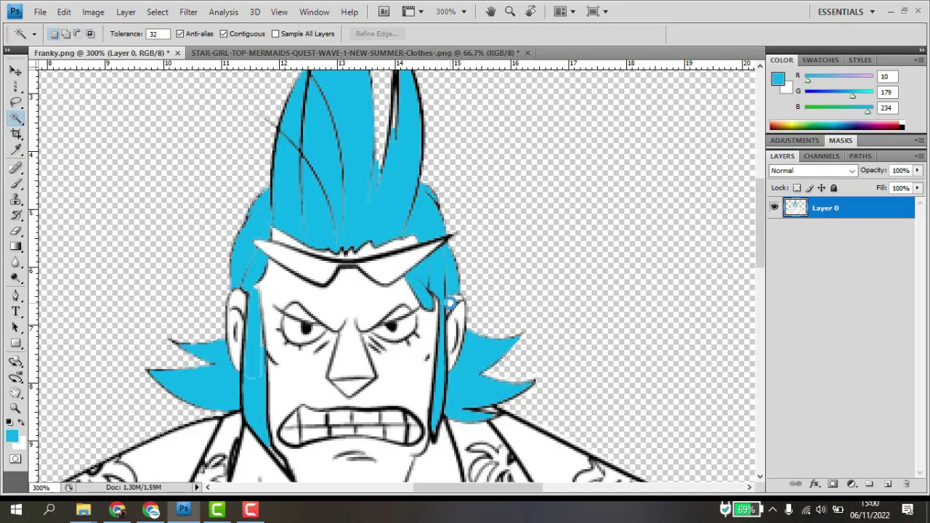
pyautogui.click(450, 303)
pyautogui.hotkey('alt', 'BackSpace')
pyautogui.hotkey('ctrl', 'd')
# - Set the foreground colour to black and fill both lenses of the sunglasses
pyautogui.keyDown('alt'); pyautogui.click(418, 291); pyautogui.keyUp('alt')
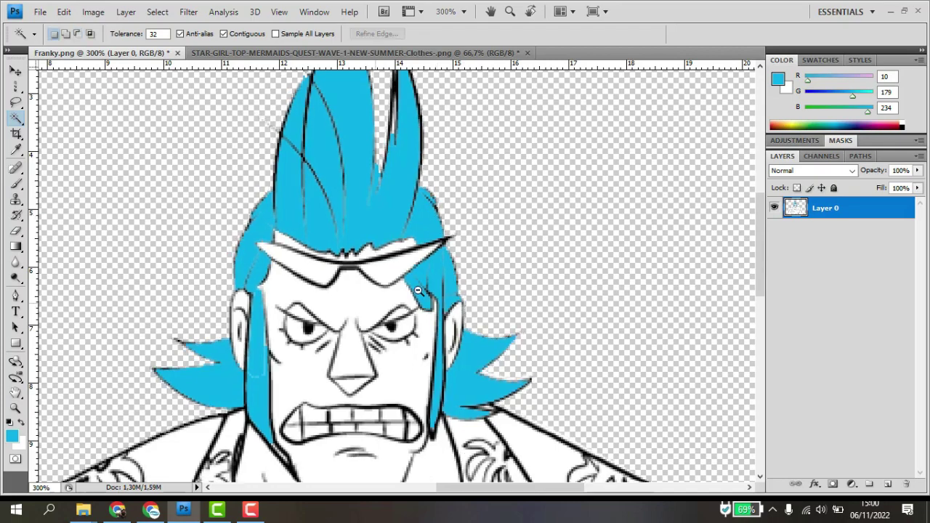
pyautogui.keyDown('ctrl'); pyautogui.keyDown('alt'); pyautogui.click(418, 290); pyautogui.keyUp('alt'); pyautogui.keyUp('ctrl')
pyautogui.keyDown('ctrl'); pyautogui.keyDown('alt'); pyautogui.click(404, 328); pyautogui.keyUp('alt'); pyautogui.keyUp('ctrl')
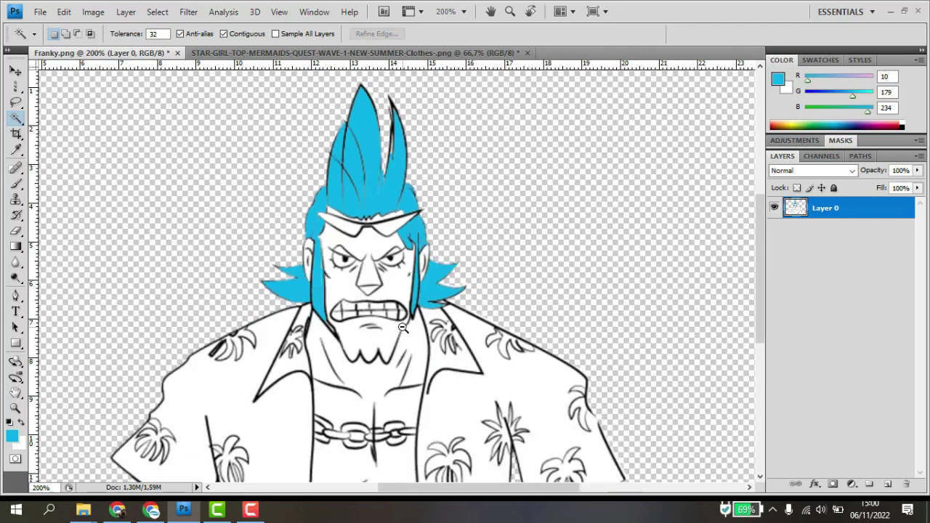
pyautogui.click(11, 436)
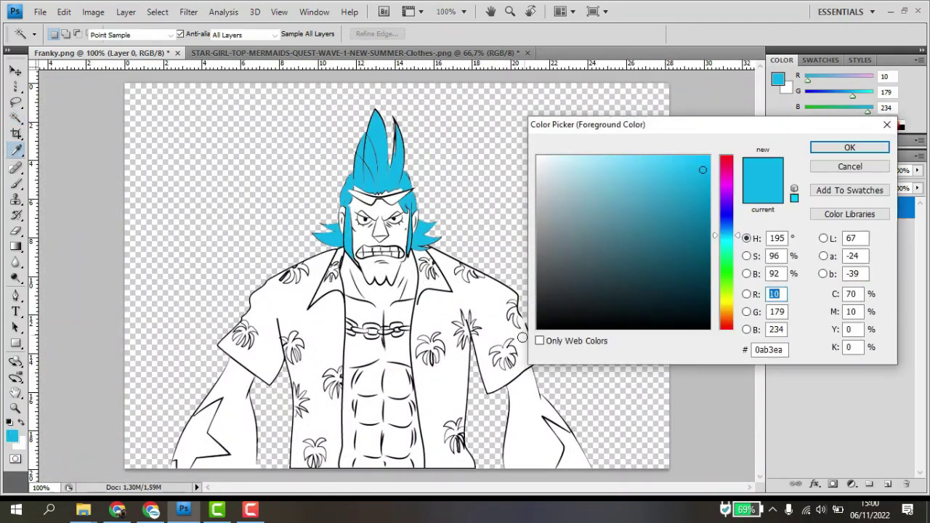
pyautogui.click(512, 321)
pyautogui.click(849, 145)
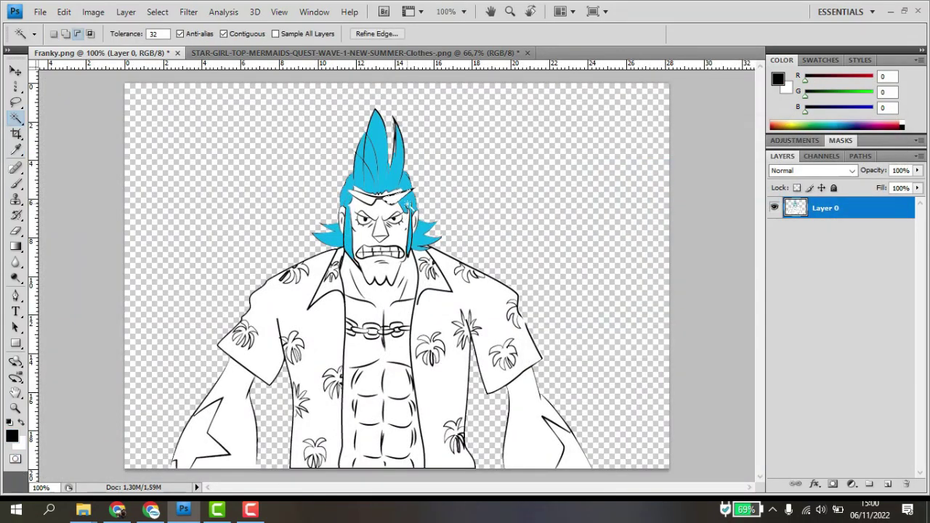
pyautogui.hotkey('alt', 'BackSpace')
pyautogui.click(366, 198)
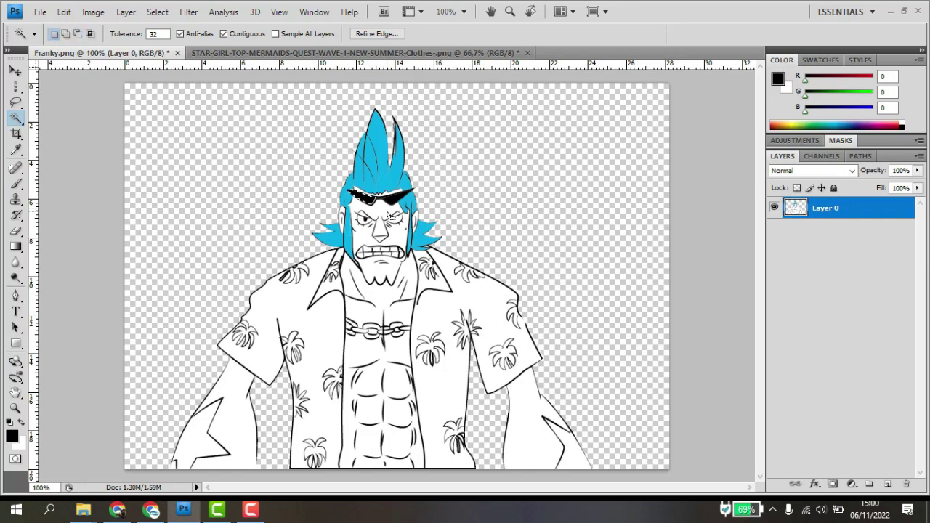
pyautogui.hotkey('ctrl', 'd')
# - Set the foreground colour to an orange-tan skin tone of R 219, G 149, B 50
pyautogui.click(12, 437)
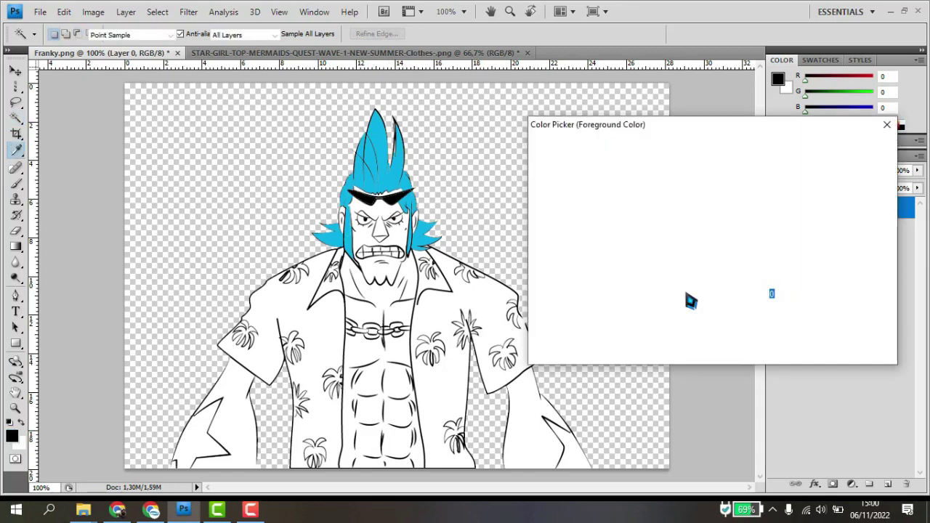
pyautogui.click(727, 293)
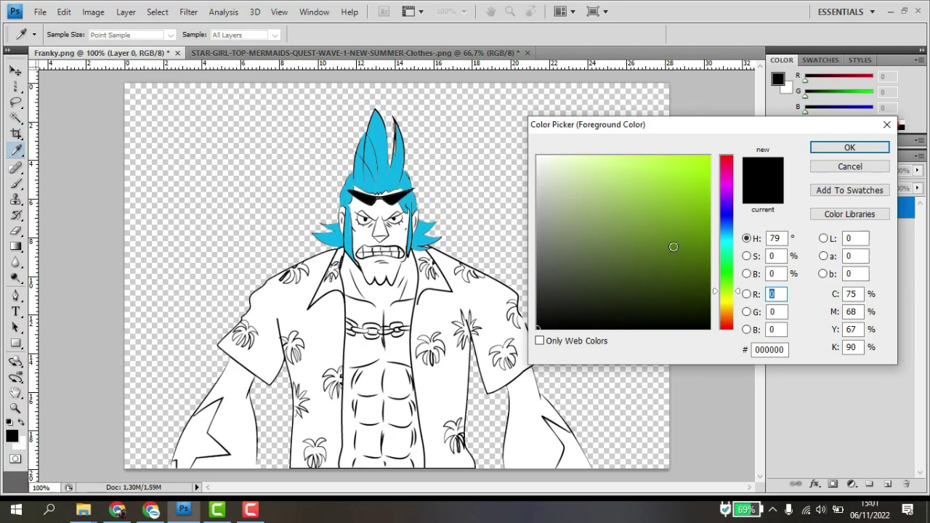
pyautogui.click(695, 274)
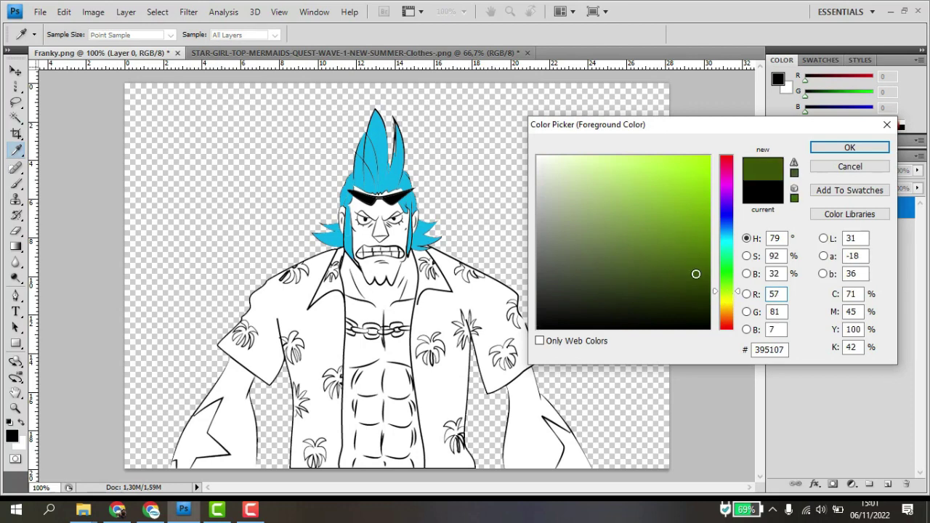
pyautogui.click(716, 306)
pyautogui.moveTo(686, 251)
pyautogui.mouseDown()
pyautogui.moveTo(677, 245)
pyautogui.moveTo(689, 291)
pyautogui.moveTo(687, 279)
pyautogui.mouseUp()
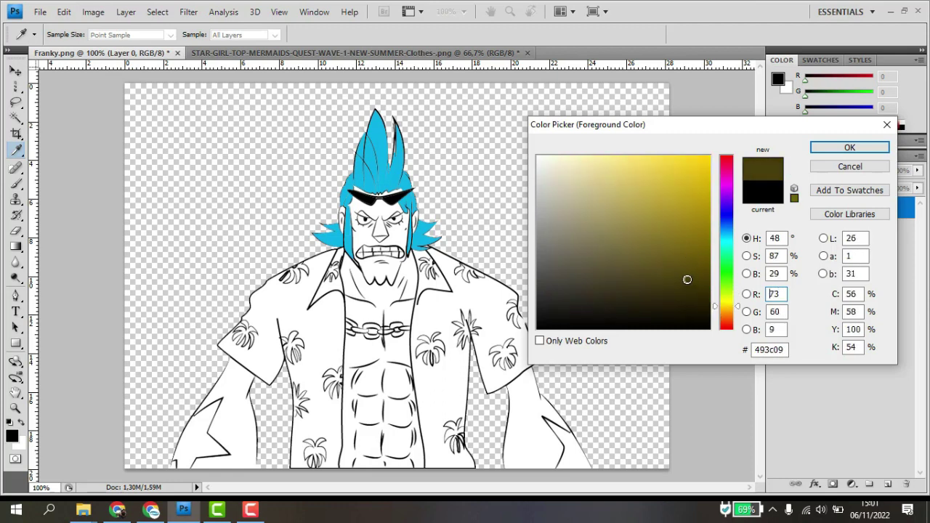
pyautogui.moveTo(721, 310); pyautogui.dragTo(731, 220)
pyautogui.click(677, 172)
pyautogui.moveTo(677, 171)
pyautogui.mouseDown()
pyautogui.moveTo(708, 310)
pyautogui.moveTo(682, 253)
pyautogui.mouseUp()
pyautogui.moveTo(724, 301); pyautogui.dragTo(723, 306)
pyautogui.click(675, 261)
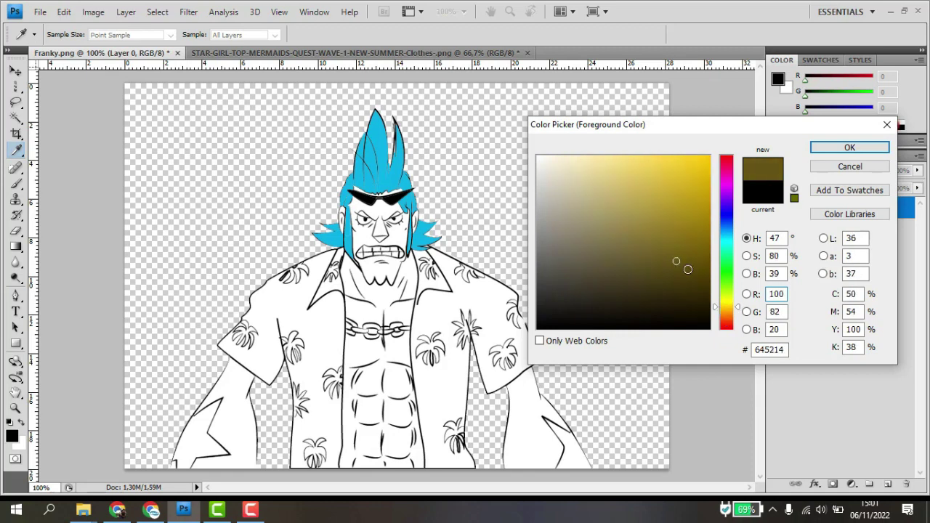
pyautogui.moveTo(689, 269)
pyautogui.mouseDown()
pyautogui.moveTo(654, 176)
pyautogui.moveTo(694, 163)
pyautogui.mouseUp()
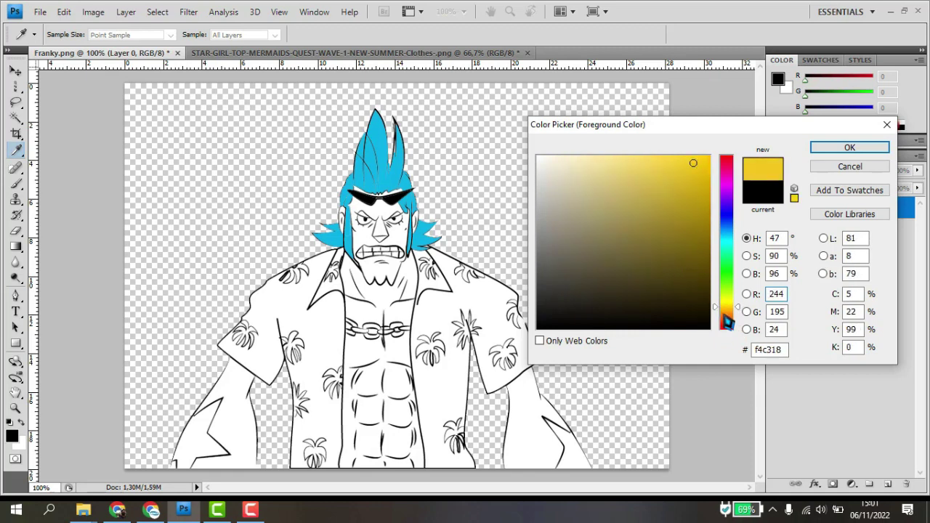
pyautogui.moveTo(727, 319); pyautogui.dragTo(727, 326)
pyautogui.moveTo(683, 249)
pyautogui.mouseDown()
pyautogui.moveTo(656, 164)
pyautogui.moveTo(629, 170)
pyautogui.moveTo(678, 174)
pyautogui.moveTo(657, 168)
pyautogui.moveTo(683, 188)
pyautogui.moveTo(669, 180)
pyautogui.mouseUp()
pyautogui.click(847, 147)
# - Select the white face area with the Magic Wand, fill it with the orange-tan skin tone and clear the selection
pyautogui.press('w')
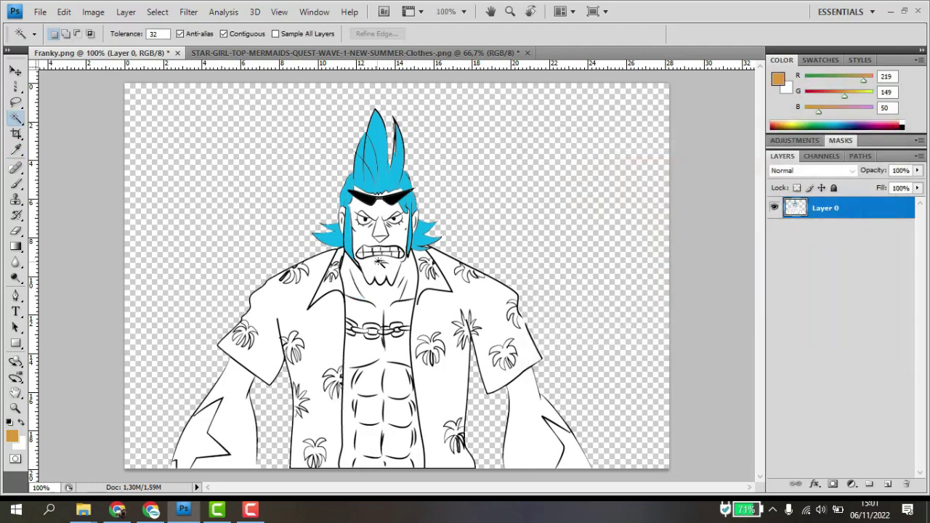
pyautogui.click(401, 247)
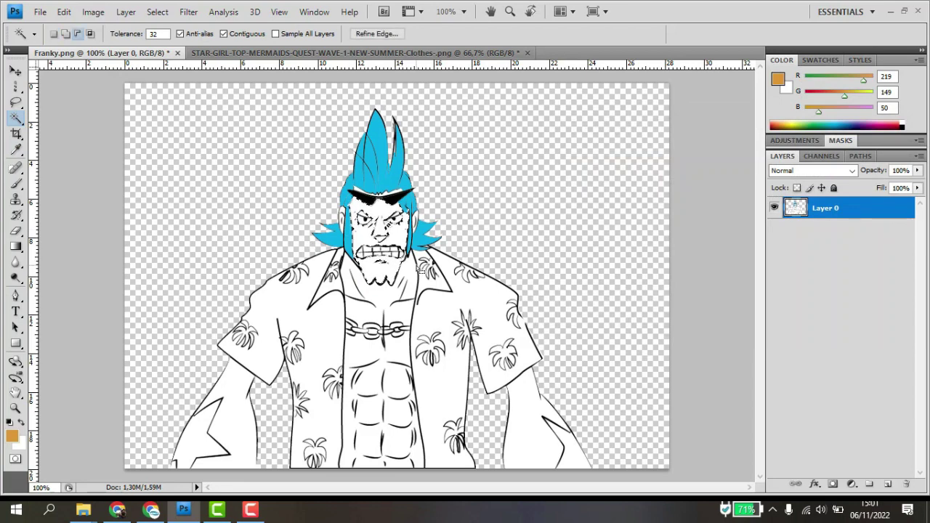
pyautogui.hotkey('alt', 'BackSpace')
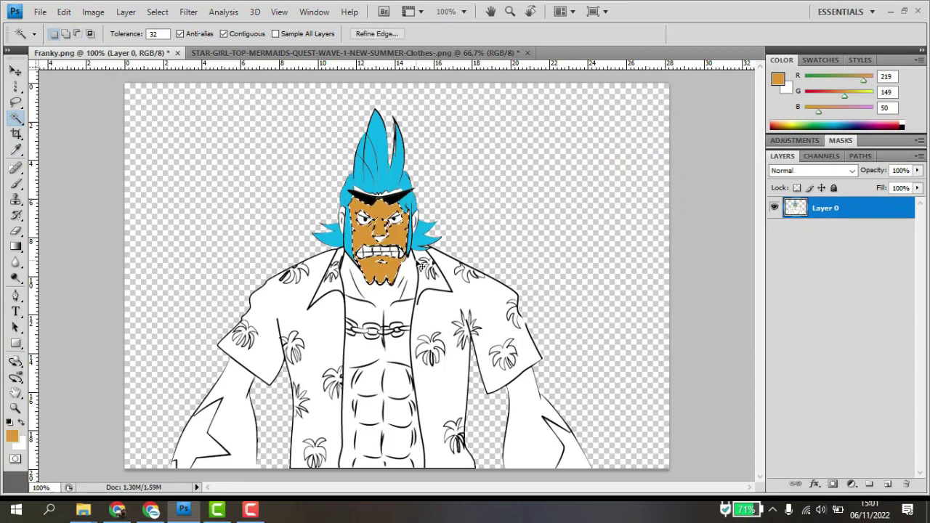
pyautogui.hotkey('ctrl', 'd')
# - Fill both ears with the orange-tan skin tone
pyautogui.scroll(1, 434, 232)
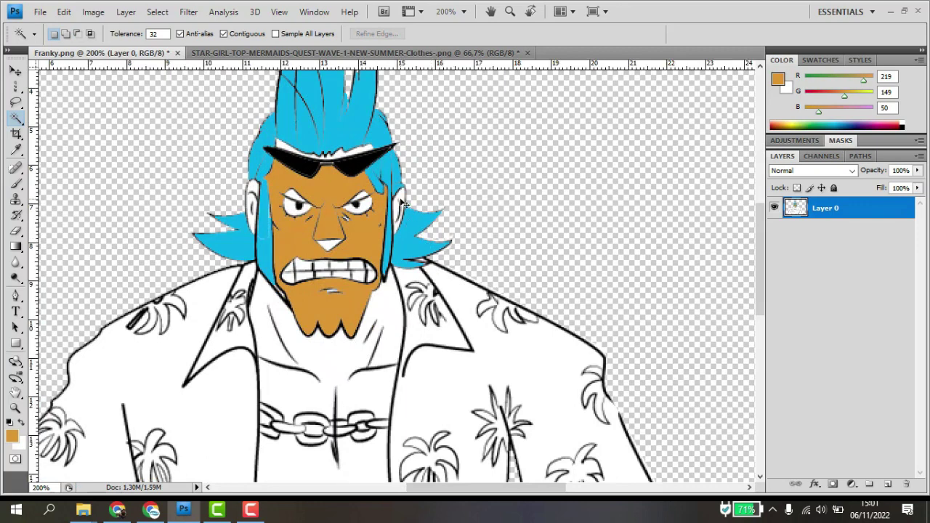
pyautogui.click(412, 249)
pyautogui.hotkey('alt', 'BackSpace')
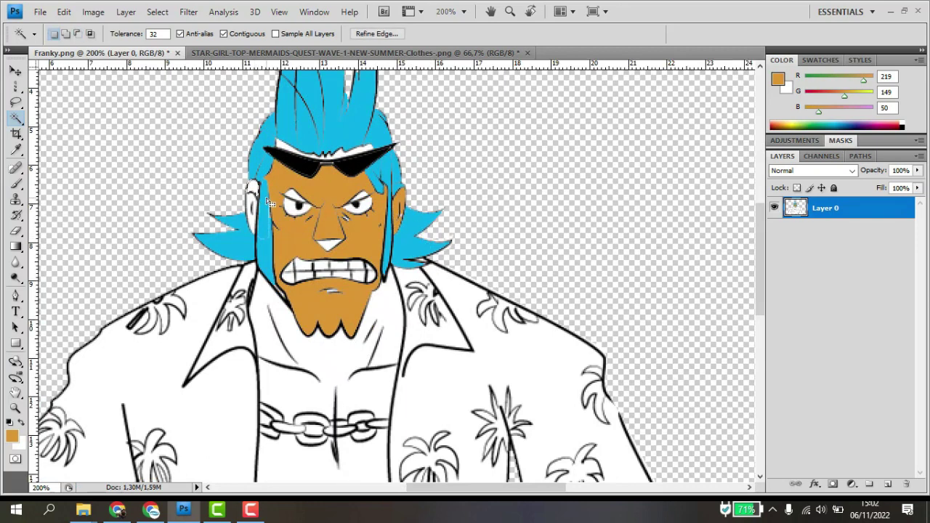
pyautogui.hotkey('alt', 'BackSpace')
pyautogui.hotkey('alt', 'BackSpace')
pyautogui.hotkey('ctrl', 'd')
# - Fill the white forehead strips between the hairline and the sunglasses with the skin tone
pyautogui.click(287, 151)
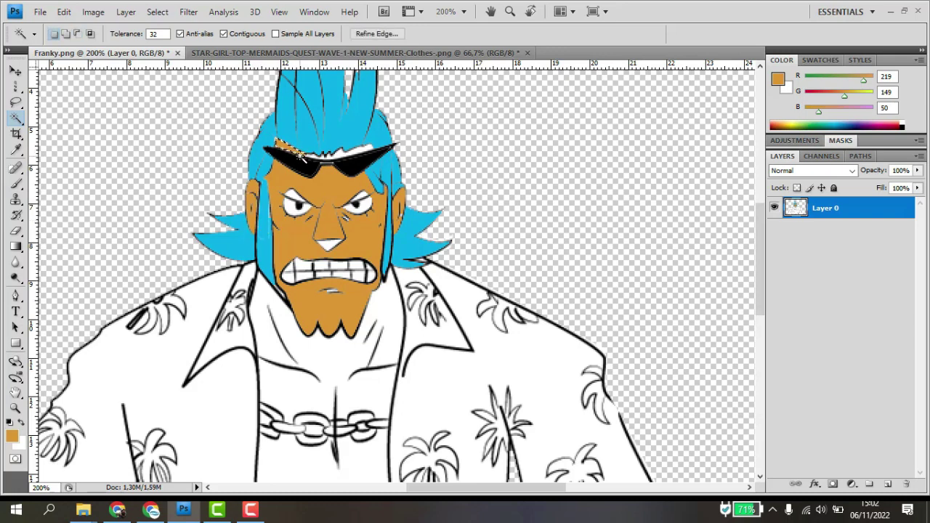
pyautogui.click(337, 153)
pyautogui.hotkey('alt', 'BackSpace')
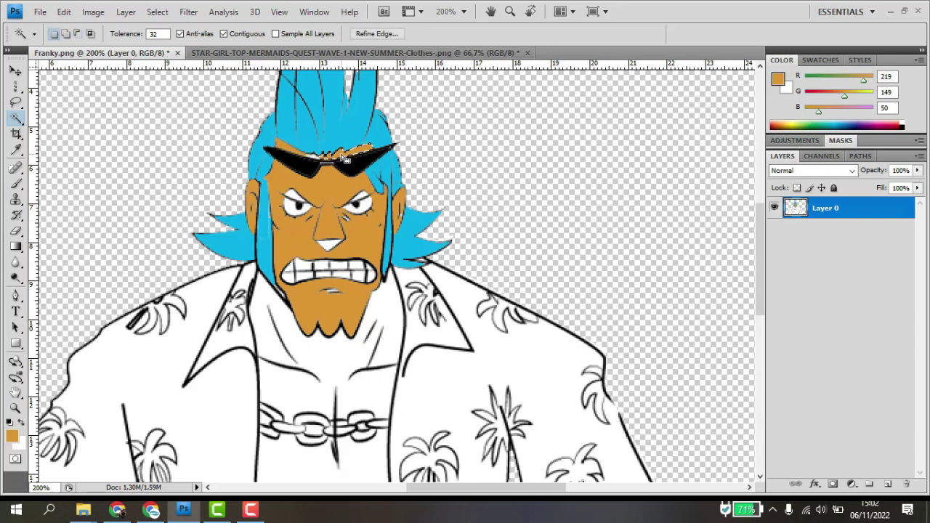
pyautogui.click(315, 157)
pyautogui.hotkey('alt', 'BackSpace')
pyautogui.hotkey('alt', 'BackSpace')
pyautogui.hotkey('ctrl', 'd')
# - Fill the white eyelid areas above both eyes with the skin tone and clear the selection
pyautogui.click(293, 196)
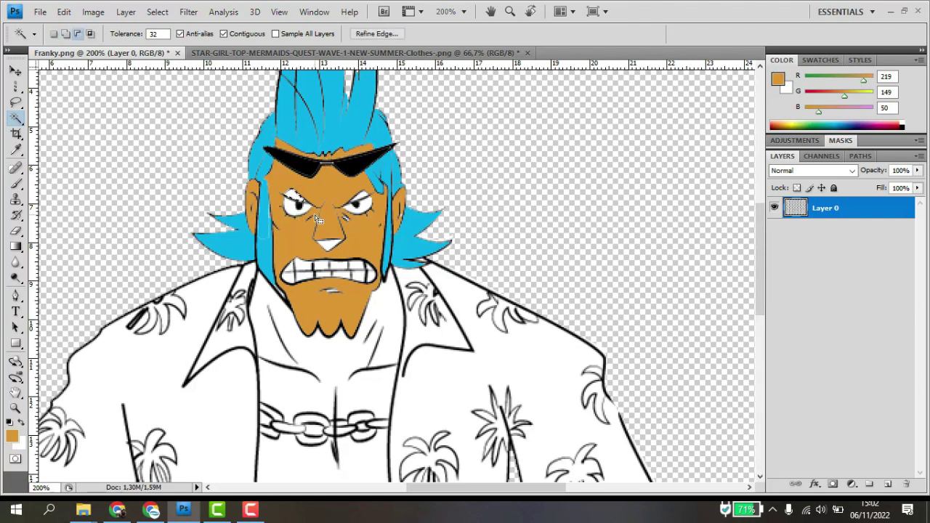
pyautogui.keyDown('shift'); pyautogui.click(361, 198); pyautogui.keyUp('shift')
pyautogui.hotkey('alt', 'BackSpace')
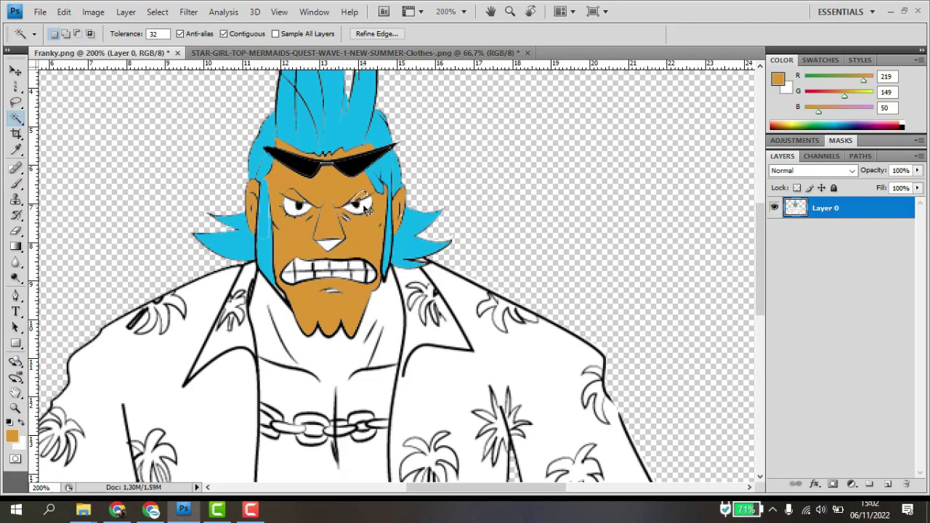
pyautogui.hotkey('ctrl', 'd')
# - Set the foreground colour to light grey, R 194, G 191, B 186, and fill the lower tip of the nose
pyautogui.click(15, 435)
pyautogui.click(577, 229)
pyautogui.moveTo(568, 218)
pyautogui.mouseDown()
pyautogui.moveTo(554, 216)
pyautogui.moveTo(546, 191)
pyautogui.moveTo(533, 187)
pyautogui.moveTo(544, 197)
pyautogui.mouseUp()
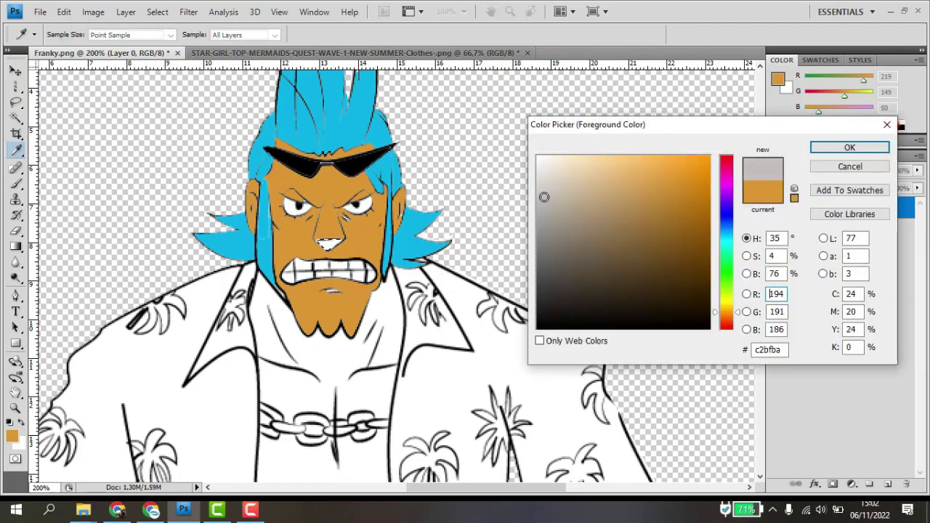
pyautogui.click(843, 150)
pyautogui.hotkey('alt', 'BackSpace')
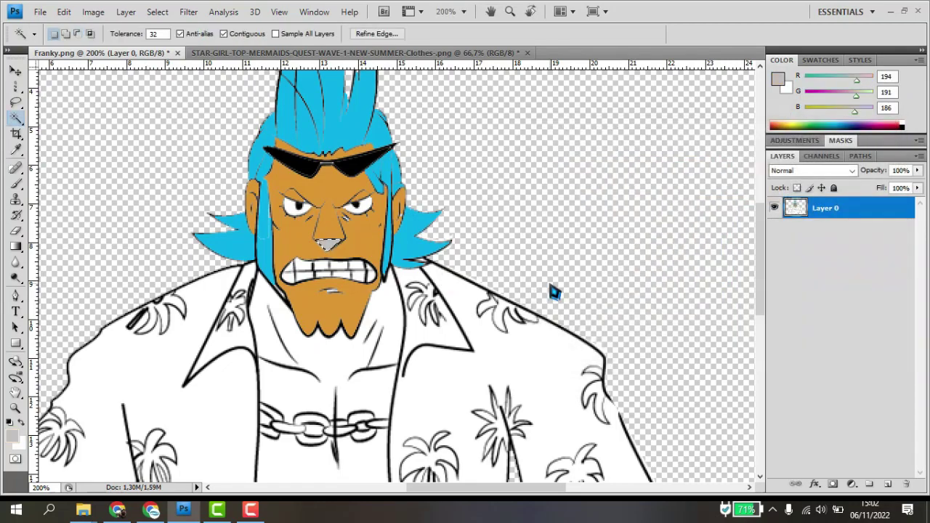
pyautogui.hotkey('ctrl', 'd')
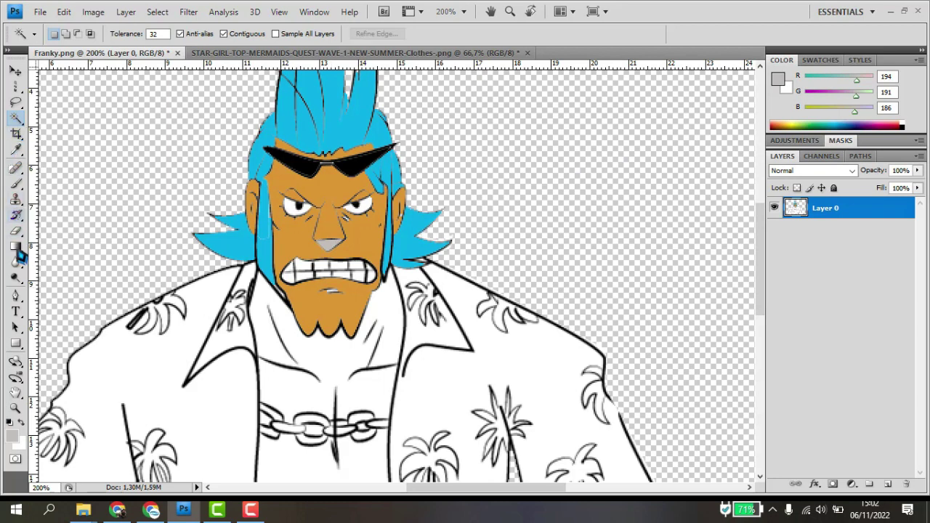
# - Outline the upper part of the nose with the Pen tool and fill the path with the light grey
pyautogui.click(16, 295)
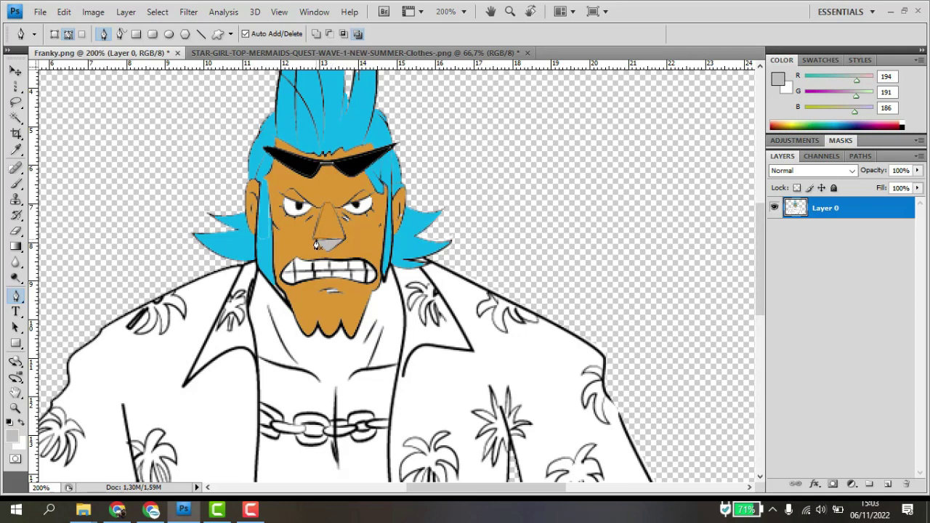
pyautogui.rightClick(320, 230)
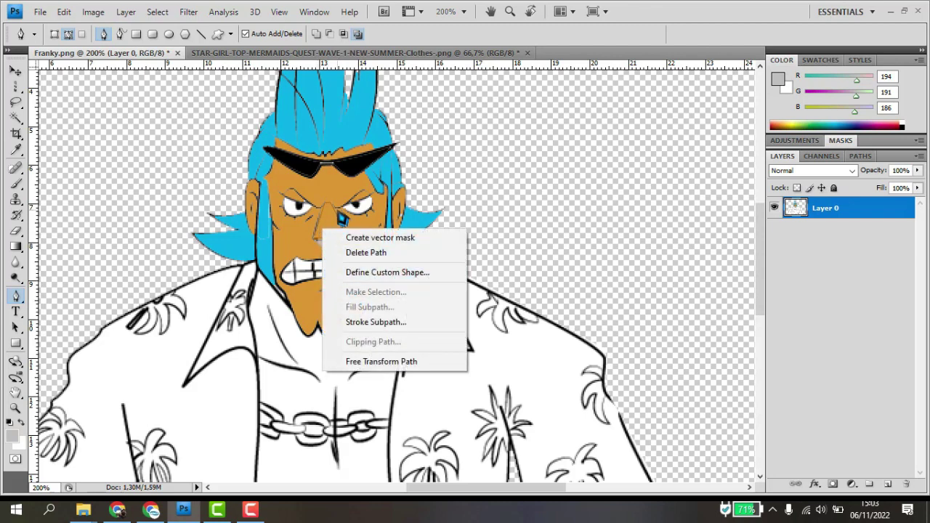
pyautogui.click(338, 221)
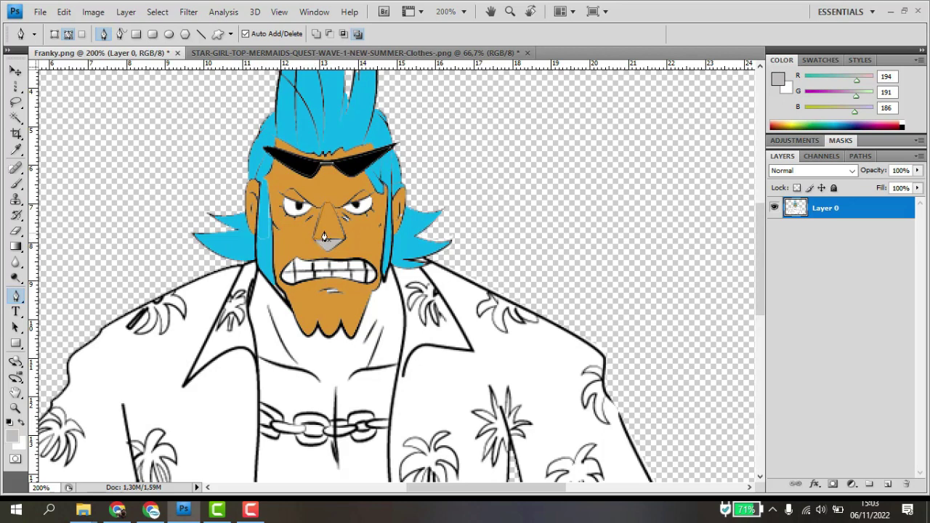
pyautogui.rightClick(324, 236)
pyautogui.click(410, 291)
pyautogui.click(530, 146)
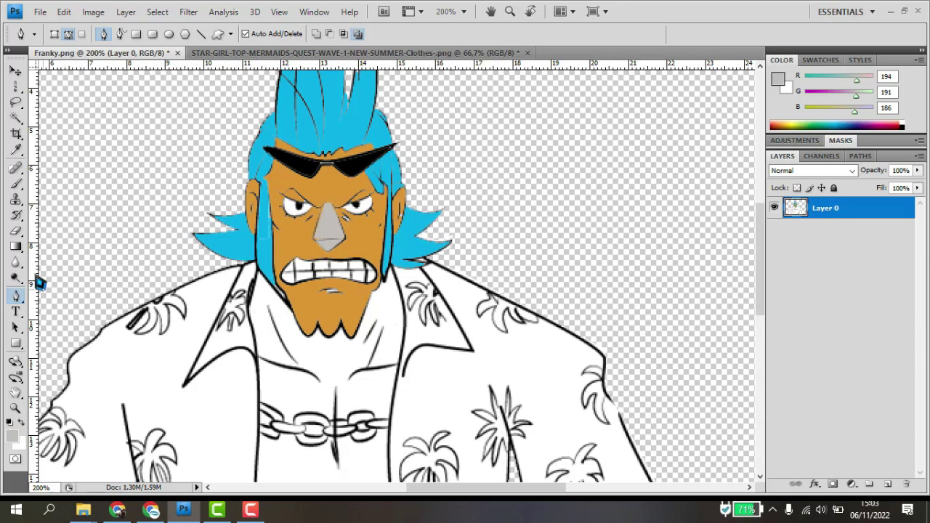
# - Sample the skin tone from the chin and fill the small white gap below the mouth with it
pyautogui.click(16, 150)
pyautogui.click(352, 315)
pyautogui.click(16, 118)
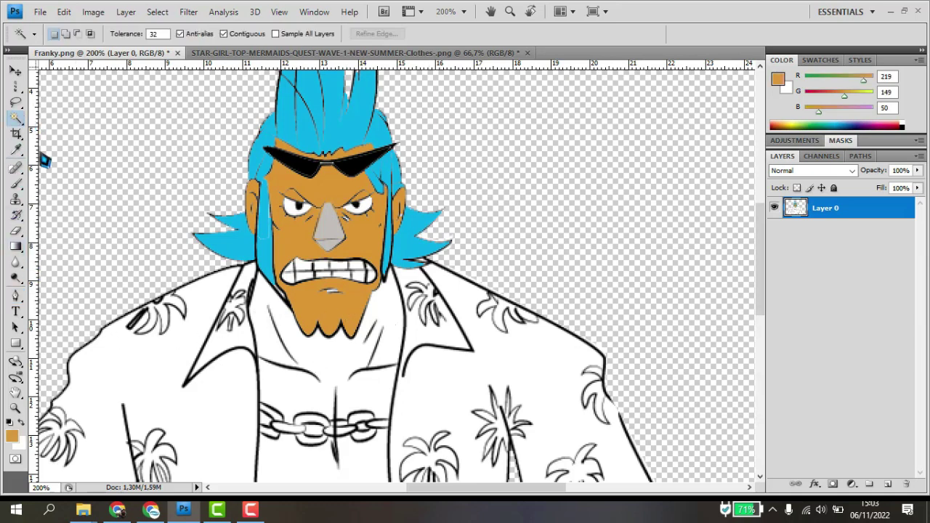
pyautogui.click(335, 292)
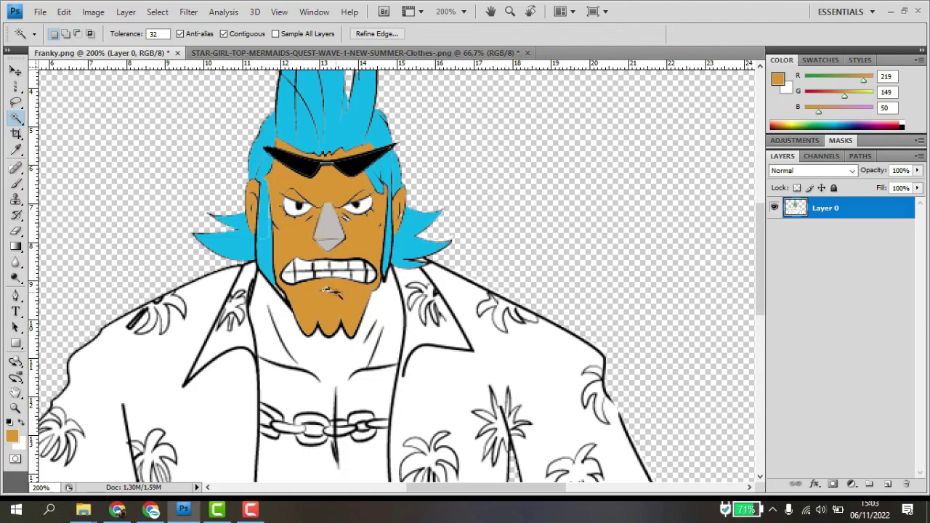
pyautogui.scroll(2, 344, 292)
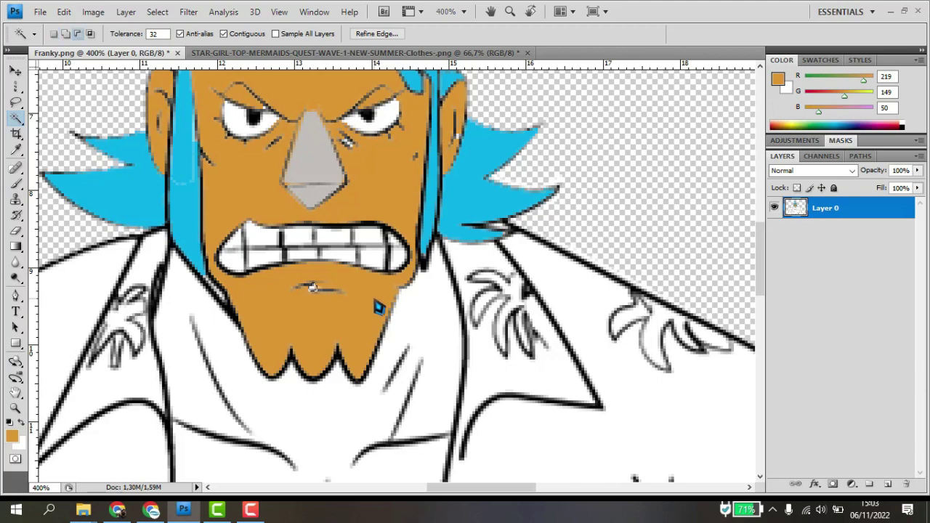
pyautogui.hotkey('ctrl', 'd')
# - Sample the blue from the hair and fill the unpainted tip of the left sideburn beside the jaw
pyautogui.scroll(-2, 334, 292)
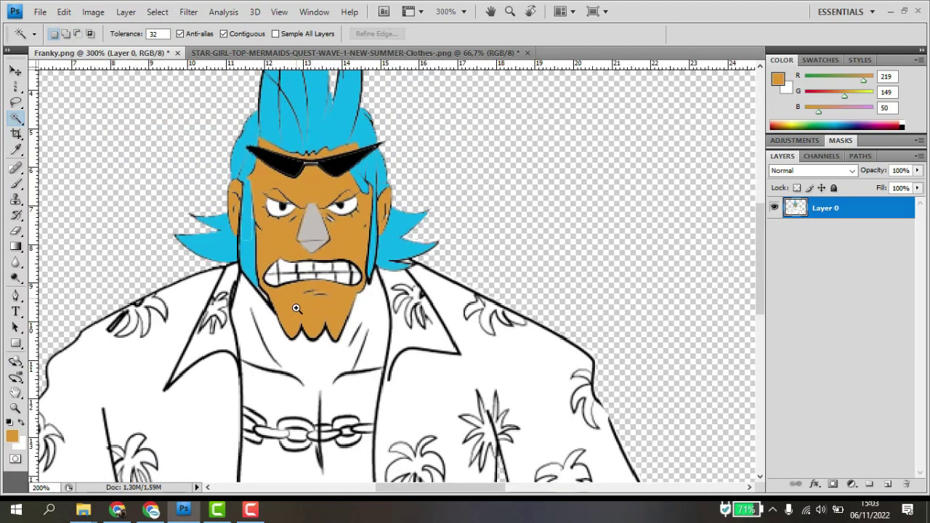
pyautogui.scroll(1, 298, 300)
pyautogui.click(16, 150)
pyautogui.click(229, 227)
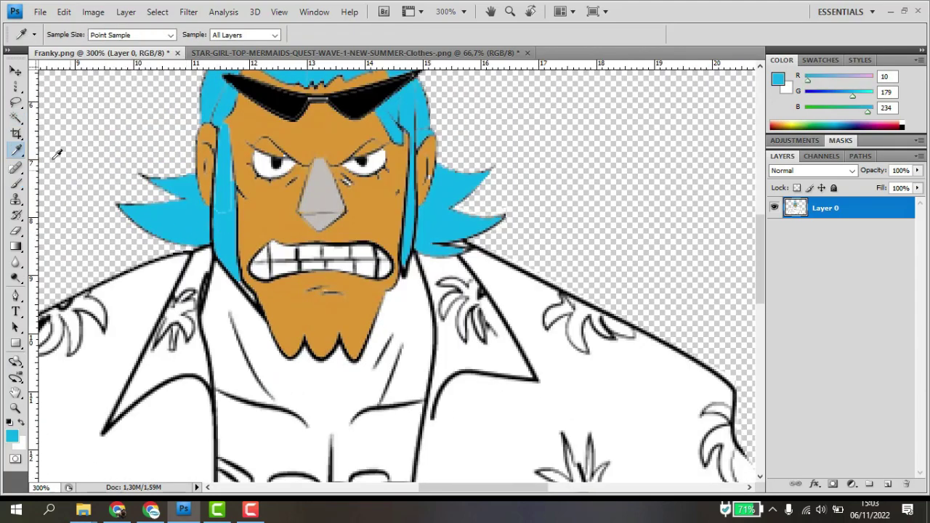
pyautogui.click(16, 118)
pyautogui.click(257, 307)
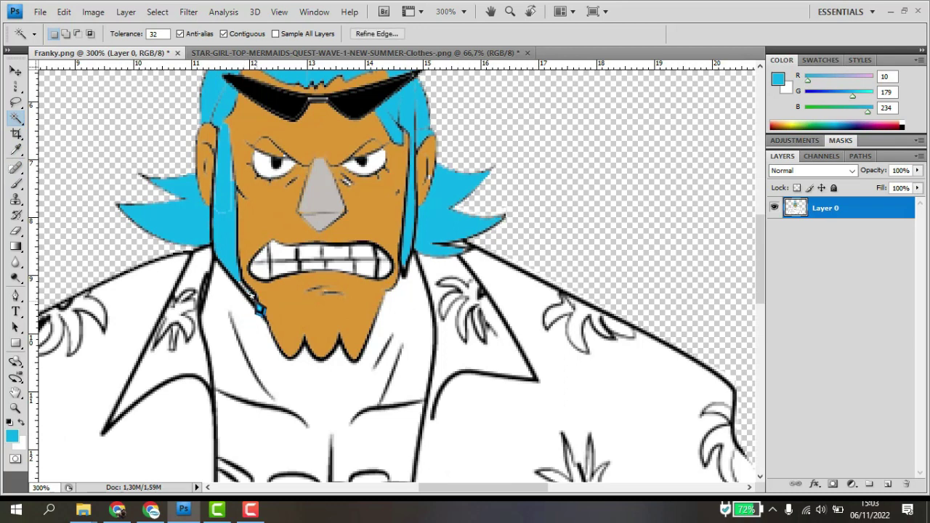
pyautogui.hotkey('alt', 'BackSpace')
pyautogui.hotkey('alt', 'BackSpace')
pyautogui.hotkey('ctrl', 'd')
# - Sample the skin tone from the face and fill the white gaps in the right ear and below the right eye
pyautogui.keyDown('alt'); pyautogui.click(357, 307); pyautogui.keyUp('alt')
pyautogui.keyDown('ctrl'); pyautogui.click(404, 266); pyautogui.keyUp('ctrl')
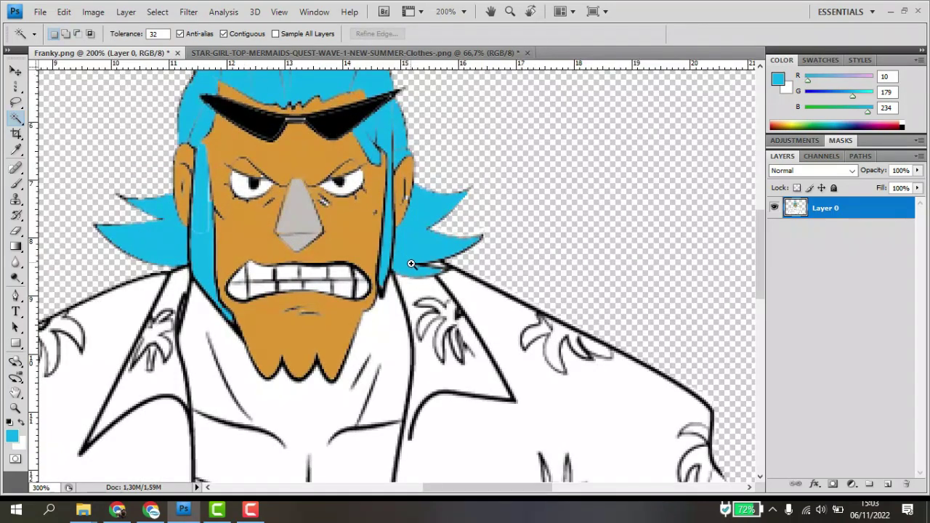
pyautogui.keyDown('ctrl'); pyautogui.click(404, 263); pyautogui.keyUp('ctrl')
pyautogui.click(407, 178)
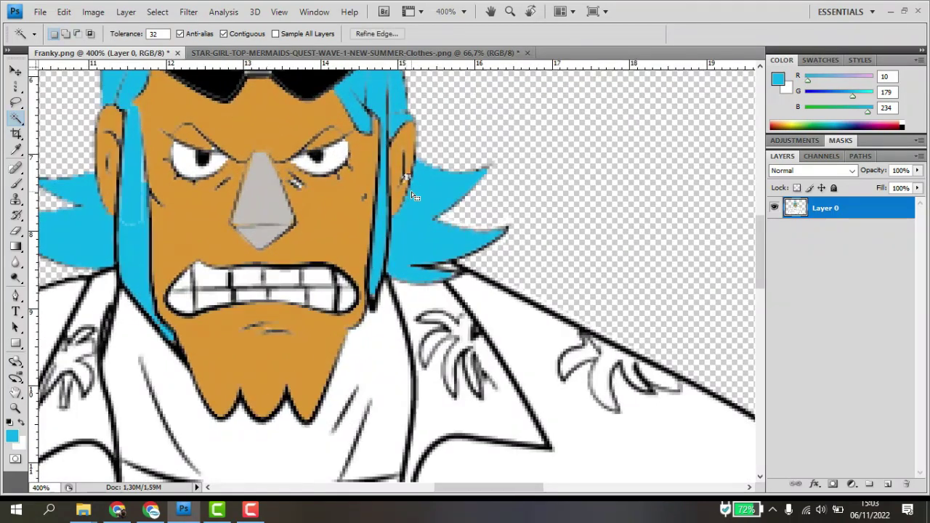
pyautogui.click(15, 149)
pyautogui.click(353, 252)
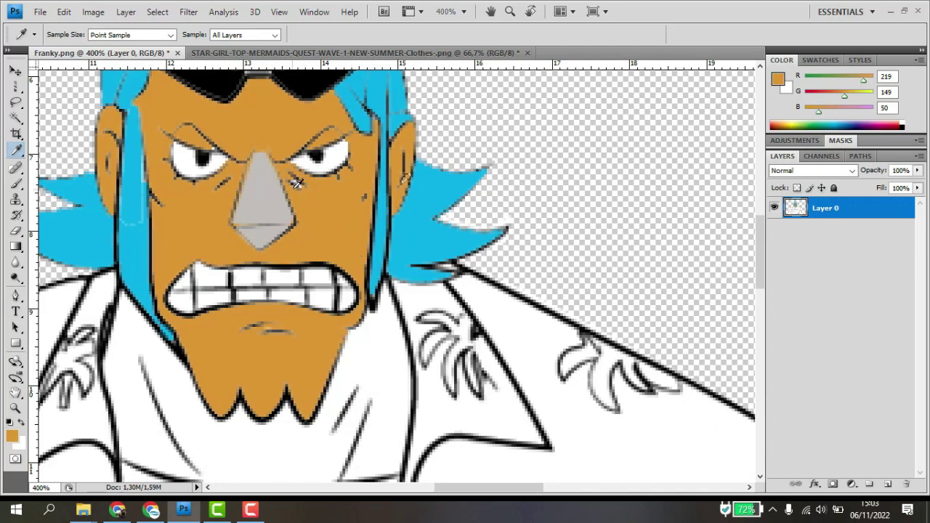
pyautogui.click(16, 117)
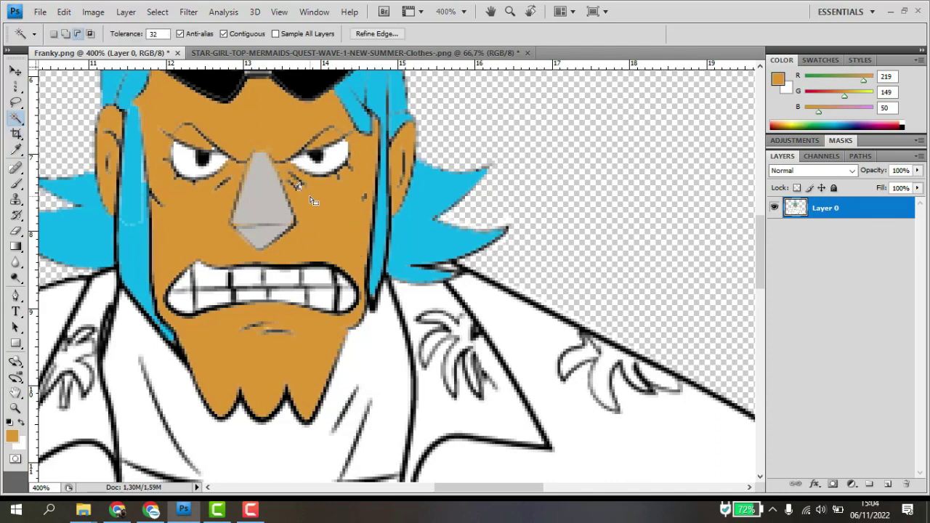
pyautogui.hotkey('ctrl', 'd')
# - Fill the neck, chest and abdomen with the current skin tone, above and below the chain
pyautogui.keyDown('alt'); pyautogui.click(210, 217); pyautogui.keyUp('alt')
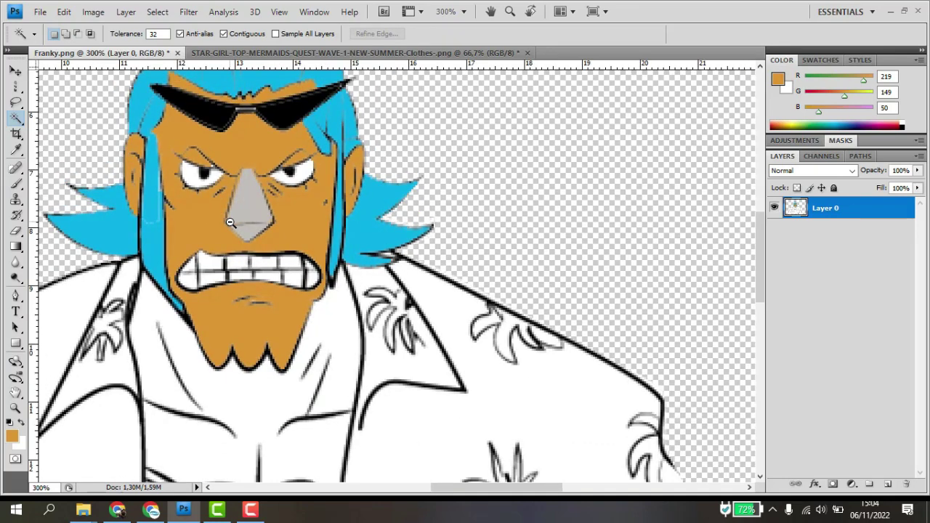
pyautogui.keyDown('alt'); pyautogui.click(230, 222); pyautogui.keyUp('alt')
pyautogui.keyDown('alt'); pyautogui.click(287, 226); pyautogui.keyUp('alt')
pyautogui.keyDown('alt'); pyautogui.click(369, 284); pyautogui.keyUp('alt')
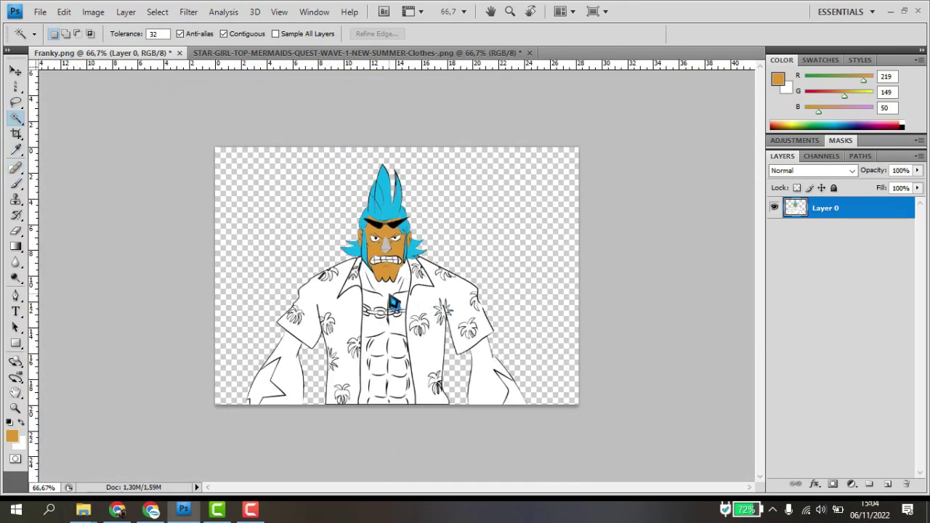
pyautogui.click(393, 302)
pyautogui.hotkey('alt', 'BackSpace')
pyautogui.click(400, 323)
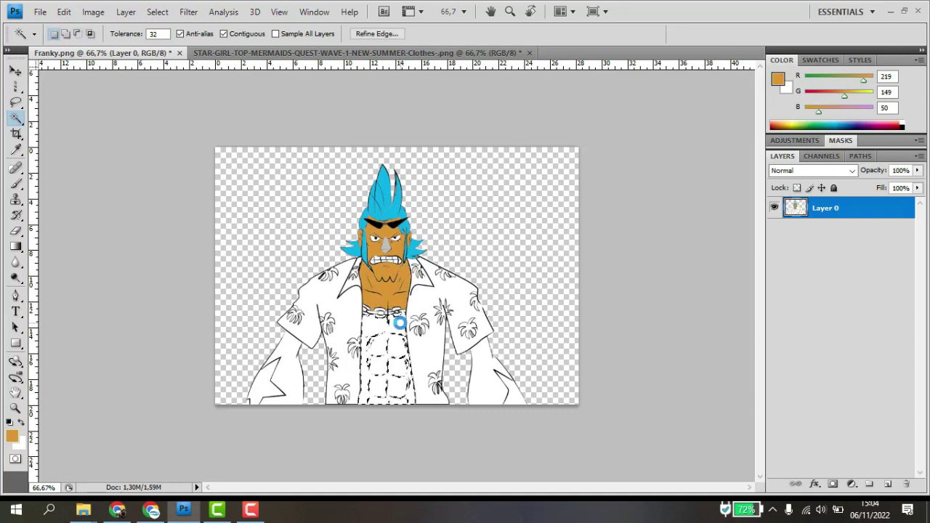
pyautogui.hotkey('alt', 'BackSpace')
pyautogui.hotkey('ctrl', 'd')
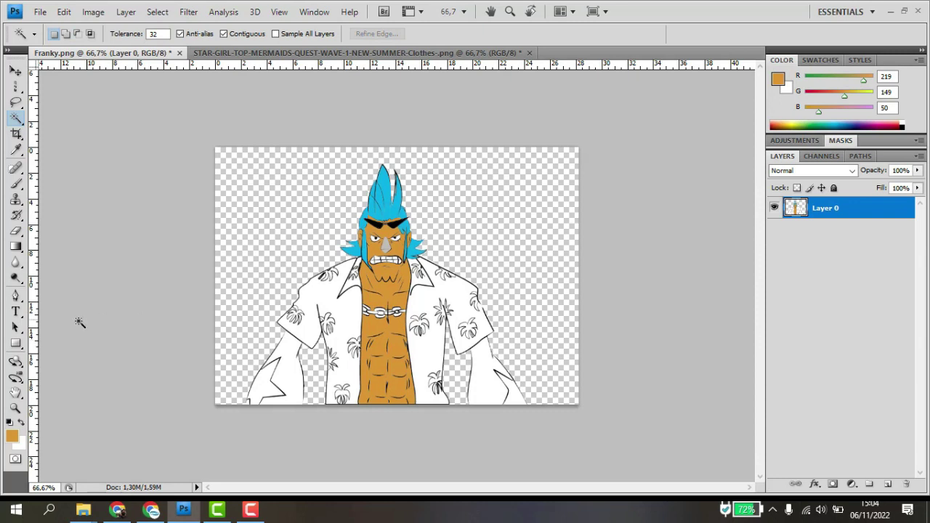
# - Set the foreground colour to a bright yellow-green (R 204, G 233, B 41) and return to the Magic Wand
pyautogui.click(11, 436)
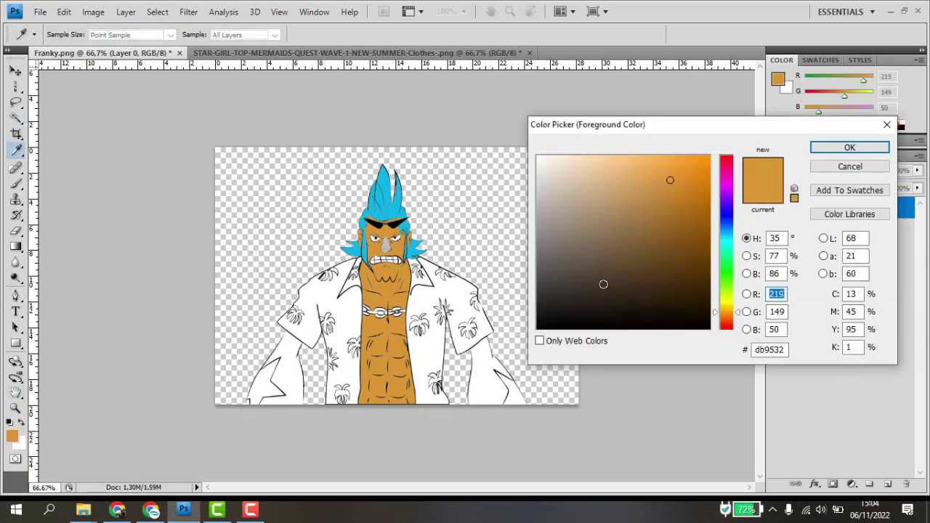
pyautogui.moveTo(719, 312); pyautogui.dragTo(720, 296)
pyautogui.moveTo(641, 150)
pyautogui.mouseDown()
pyautogui.moveTo(686, 170)
pyautogui.moveTo(692, 184)
pyautogui.moveTo(637, 162)
pyautogui.moveTo(701, 177)
pyautogui.moveTo(674, 187)
pyautogui.moveTo(648, 167)
pyautogui.moveTo(662, 166)
pyautogui.moveTo(631, 166)
pyautogui.moveTo(669, 170)
pyautogui.moveTo(706, 214)
pyautogui.moveTo(678, 210)
pyautogui.moveTo(652, 157)
pyautogui.moveTo(693, 172)
pyautogui.moveTo(680, 170)
pyautogui.mouseUp()
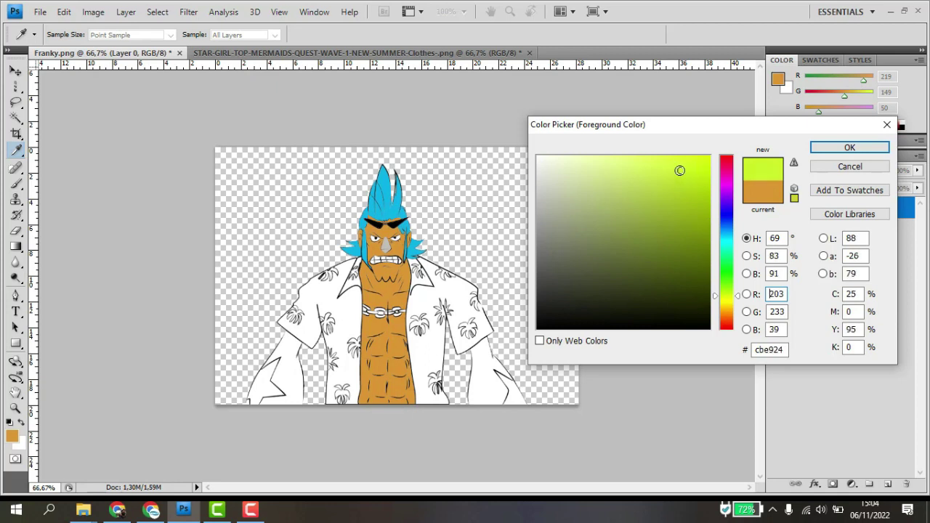
pyautogui.click(848, 149)
pyautogui.press('w')
# - Clear the white inside the large middle chain link and fill the left and middle links with the yellow-green
pyautogui.scroll(2, 432, 308)
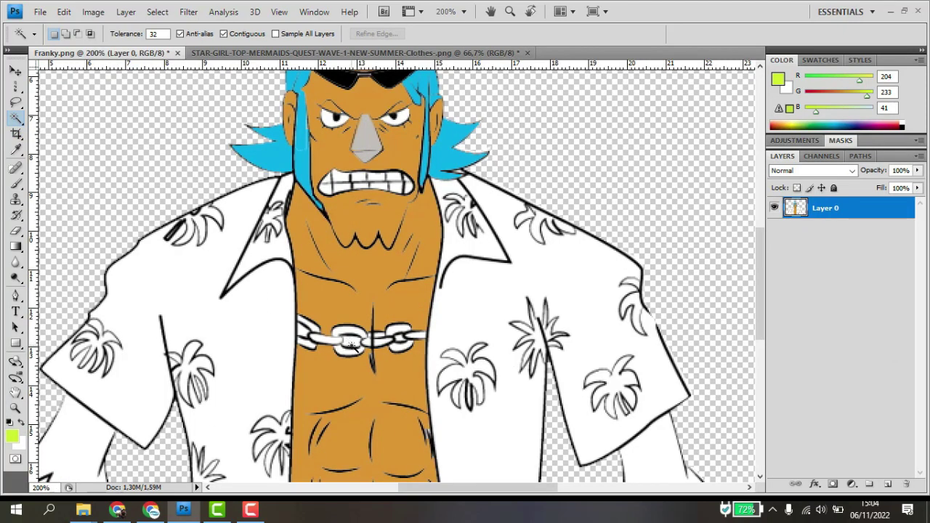
pyautogui.click(352, 342)
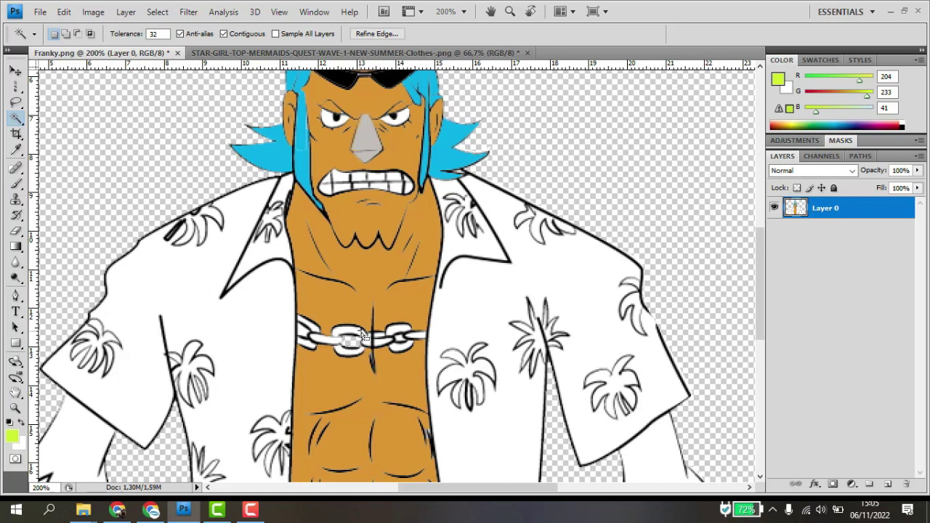
pyautogui.click(352, 331)
pyautogui.hotkey('alt', 'BackSpace')
pyautogui.click(349, 353)
pyautogui.hotkey('alt', 'BackSpace')
pyautogui.moveTo(336, 347)
pyautogui.mouseDown()
pyautogui.moveTo(313, 338)
pyautogui.moveTo(336, 347)
pyautogui.mouseUp()
pyautogui.hotkey('alt', 'BackSpace')
pyautogui.click(308, 343)
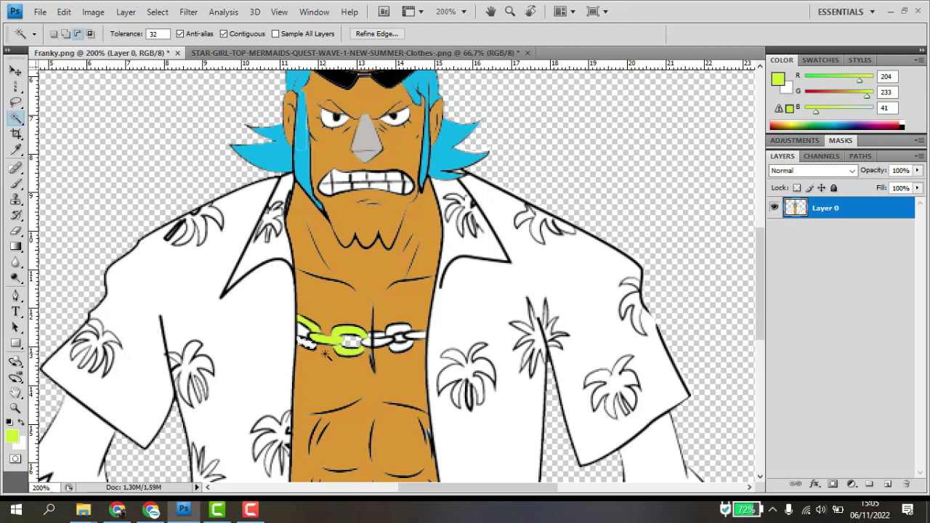
pyautogui.hotkey('alt', 'BackSpace')
pyautogui.hotkey('alt', 'BackSpace')
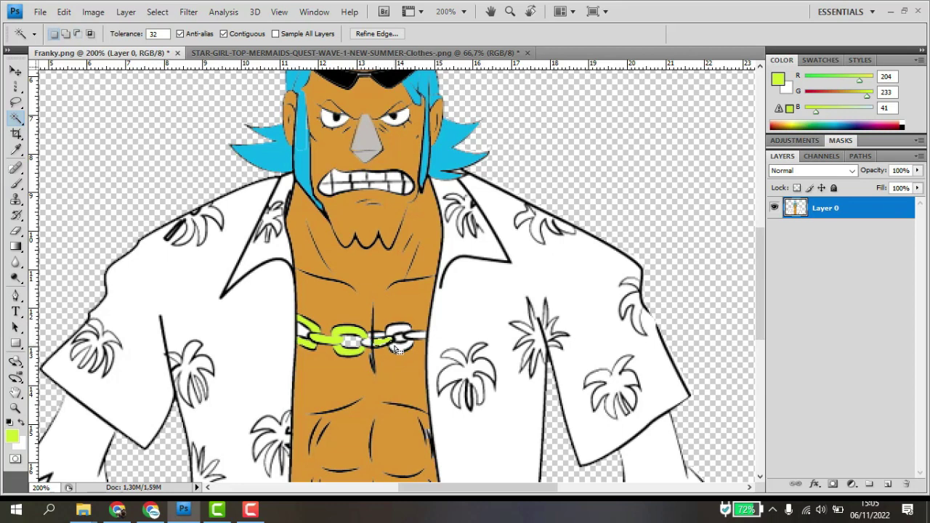
# - Fill the right chain link and the remaining white bits of the connecting links with the yellow-green
pyautogui.moveTo(386, 333); pyautogui.dragTo(409, 327)
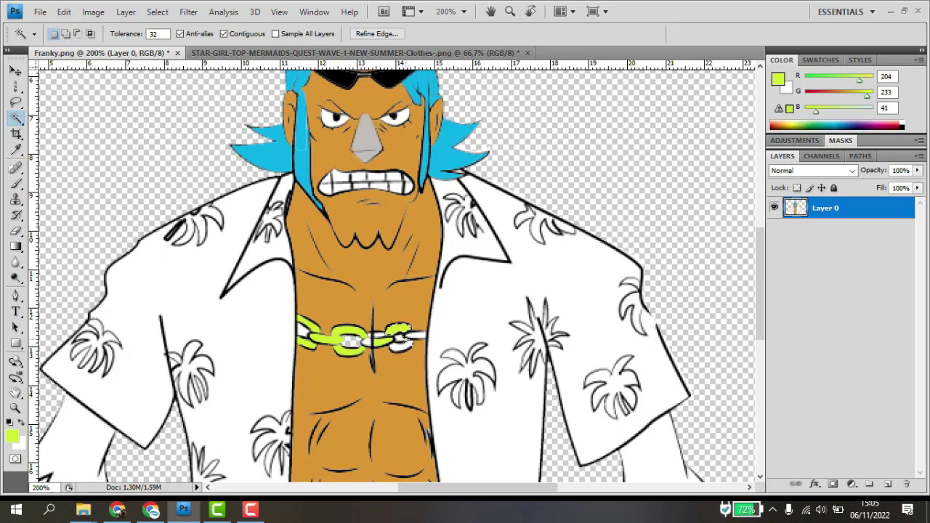
pyautogui.click(418, 335)
pyautogui.hotkey('alt', 'BackSpace')
pyautogui.click(408, 348)
pyautogui.hotkey('alt', 'BackSpace')
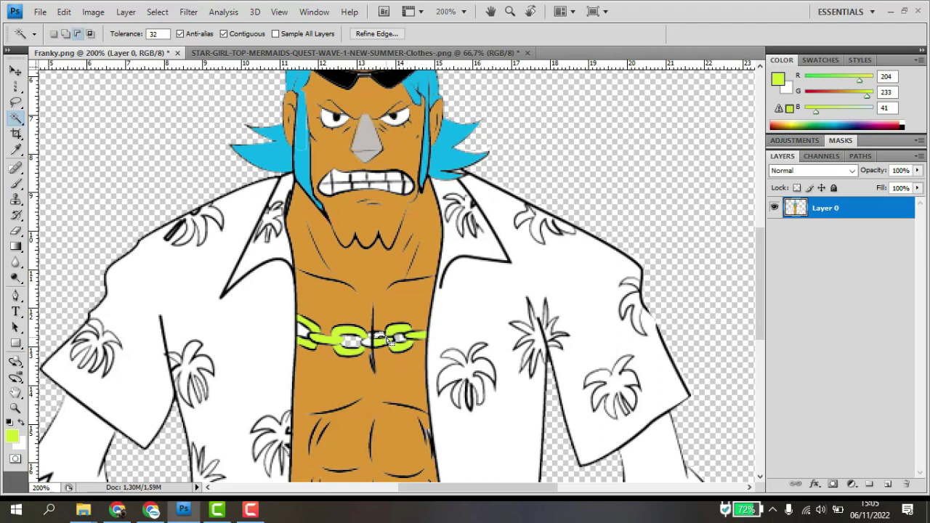
pyautogui.keyDown('shift'); pyautogui.click(379, 335); pyautogui.keyUp('shift')
pyautogui.hotkey('alt', 'BackSpace')
pyautogui.hotkey('alt', 'BackSpace')
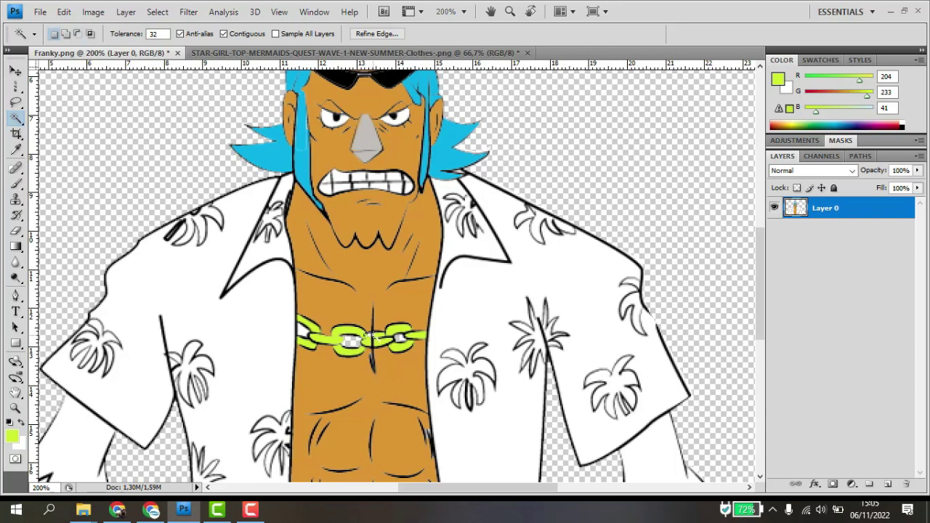
pyautogui.click(371, 336)
pyautogui.click(368, 336)
pyautogui.hotkey('alt', 'BackSpace')
# - Sample the skin tone from the chest and fill the gaps inside the chain links with it
pyautogui.scroll(1, 378, 351)
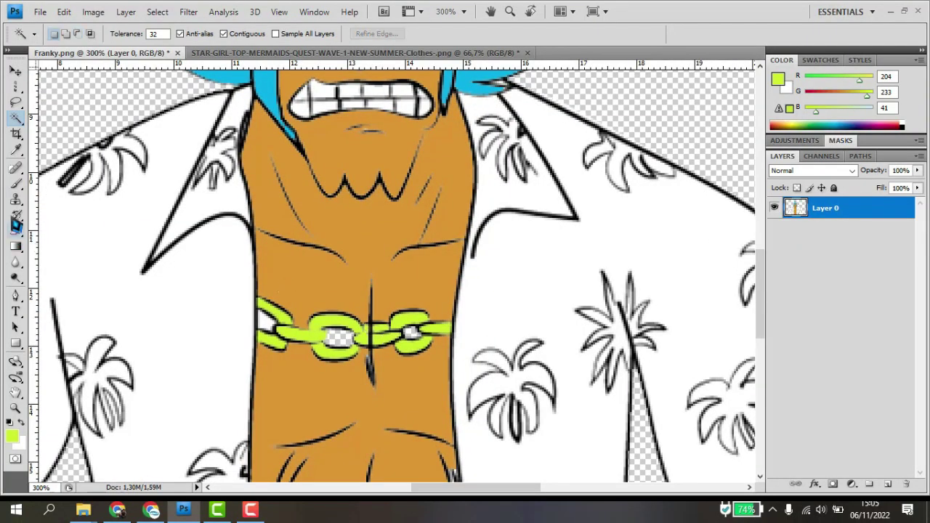
pyautogui.click(16, 148)
pyautogui.click(313, 294)
pyautogui.click(16, 117)
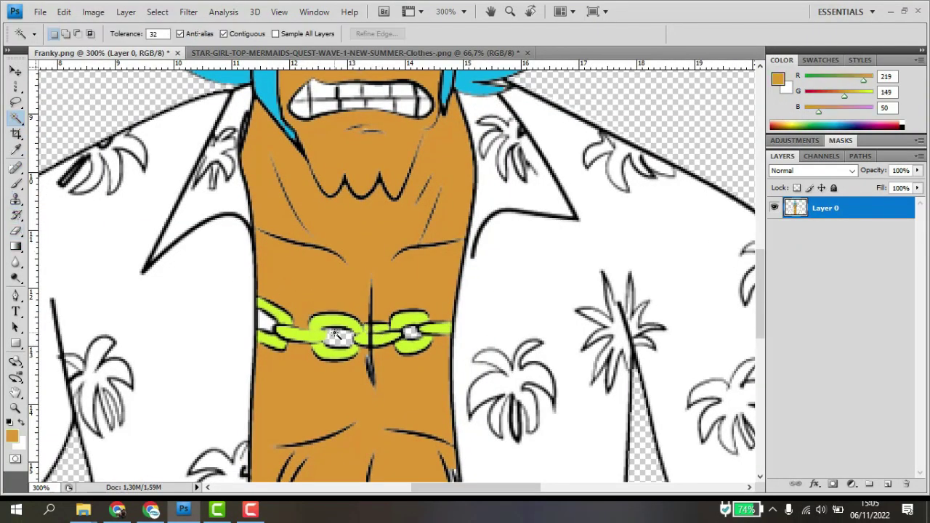
pyautogui.click(411, 332)
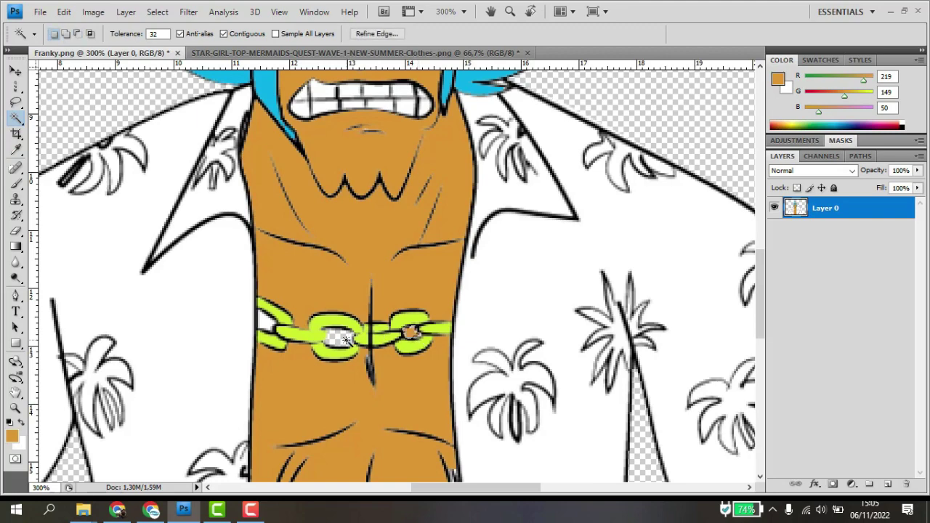
pyautogui.hotkey('alt', 'BackSpace')
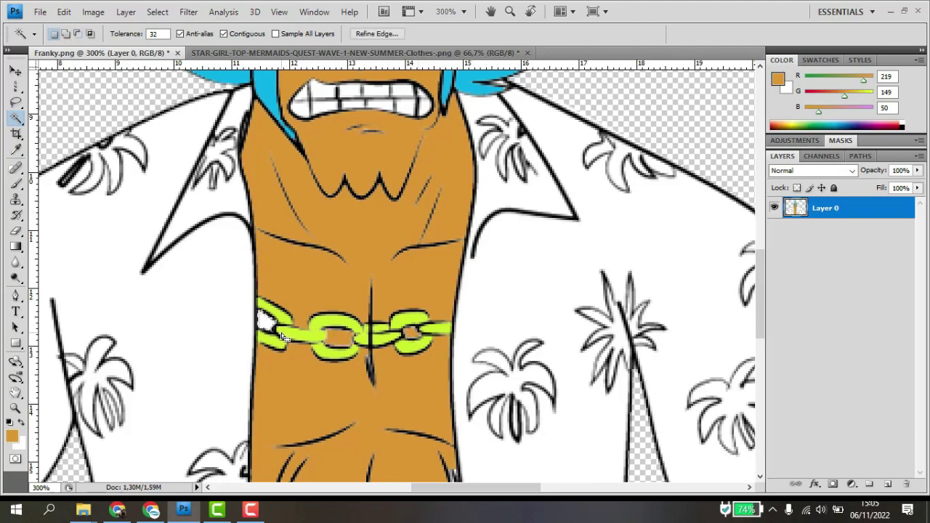
pyautogui.hotkey('alt', 'BackSpace')
pyautogui.hotkey('ctrl', 'd')
# - Fill the skin areas of both arms with the skin tone, including the small gap at the left forearm's lower edge
pyautogui.hotkey('ctrl', '-')
pyautogui.hotkey('ctrl', '-')
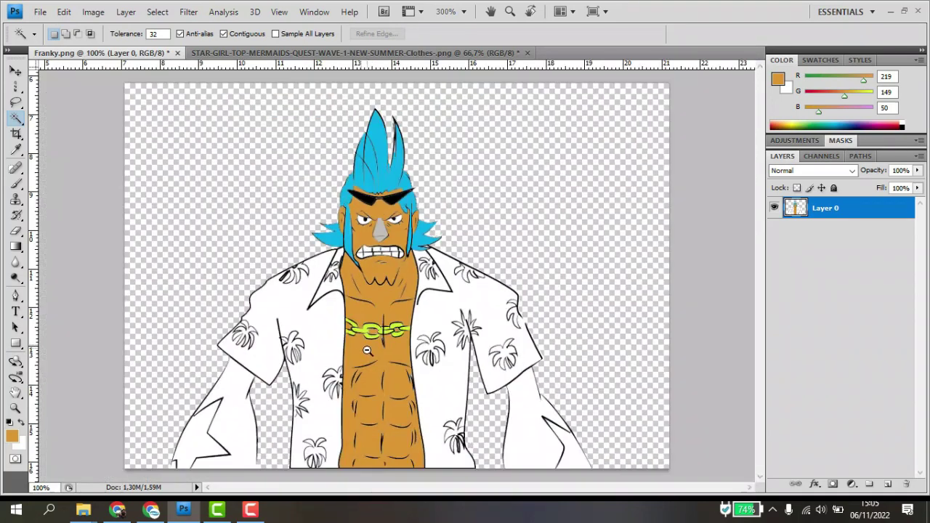
pyautogui.hotkey('ctrl', '-')
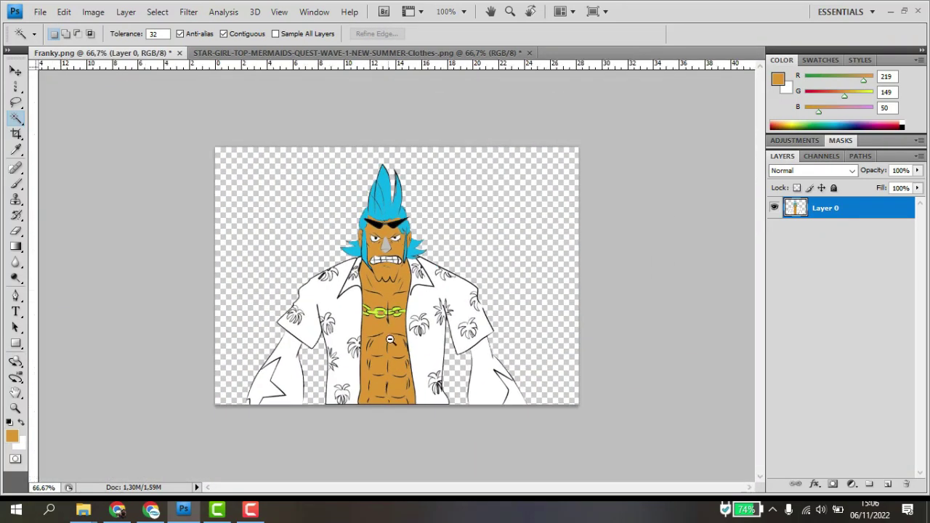
pyautogui.hotkey('ctrl', '+')
pyautogui.click(245, 436)
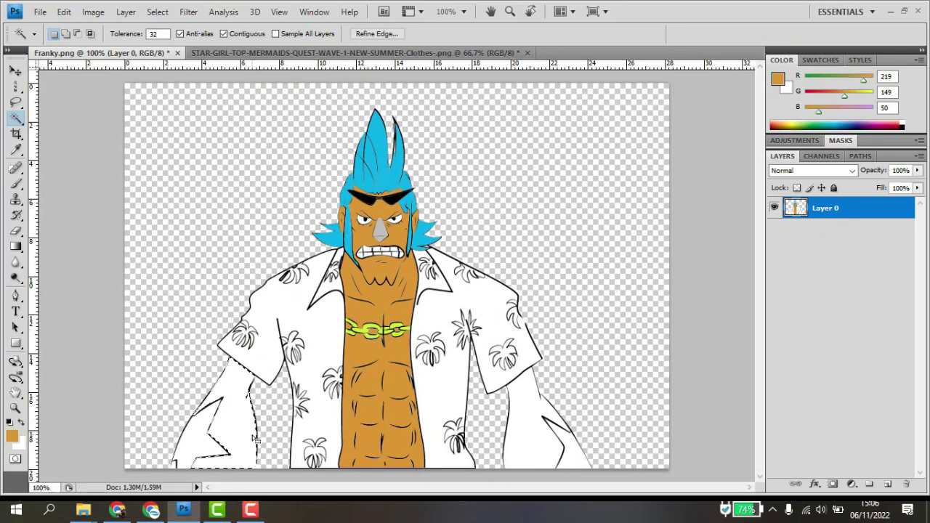
pyautogui.hotkey('alt', 'BackSpace')
pyautogui.click(531, 459)
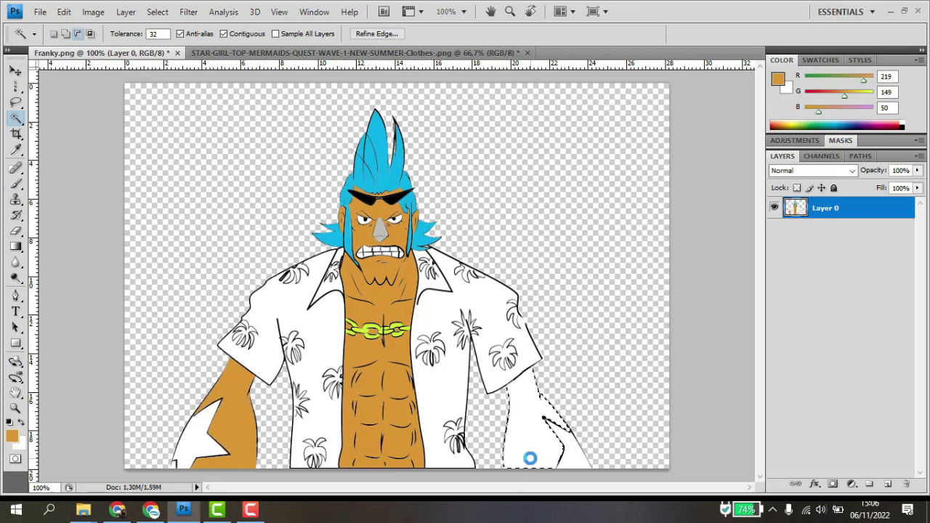
pyautogui.hotkey('alt', 'BackSpace')
pyautogui.hotkey('ctrl', 'd')
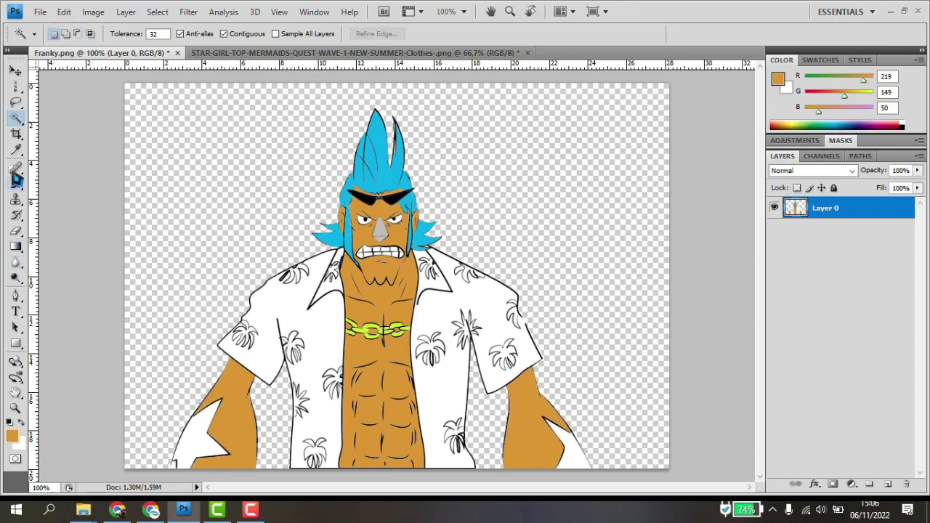
pyautogui.click(194, 439)
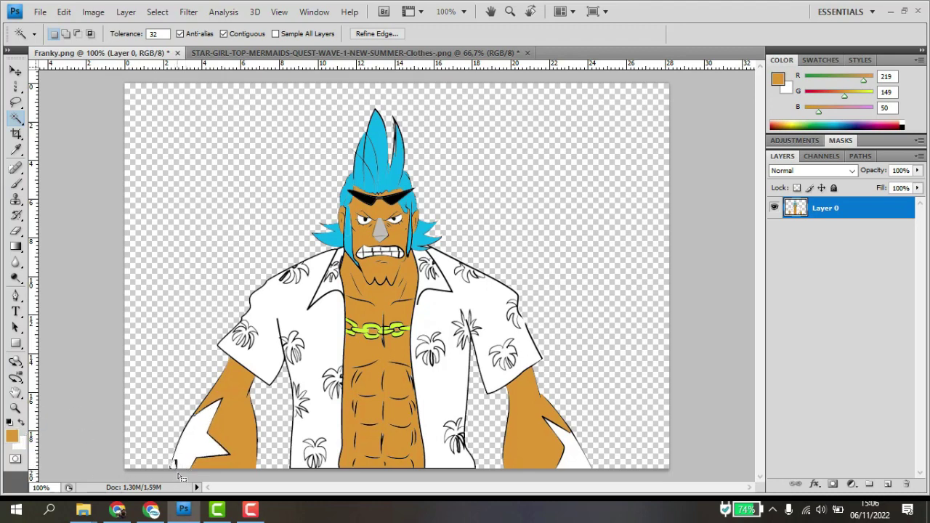
pyautogui.hotkey('ctrl', 'd')
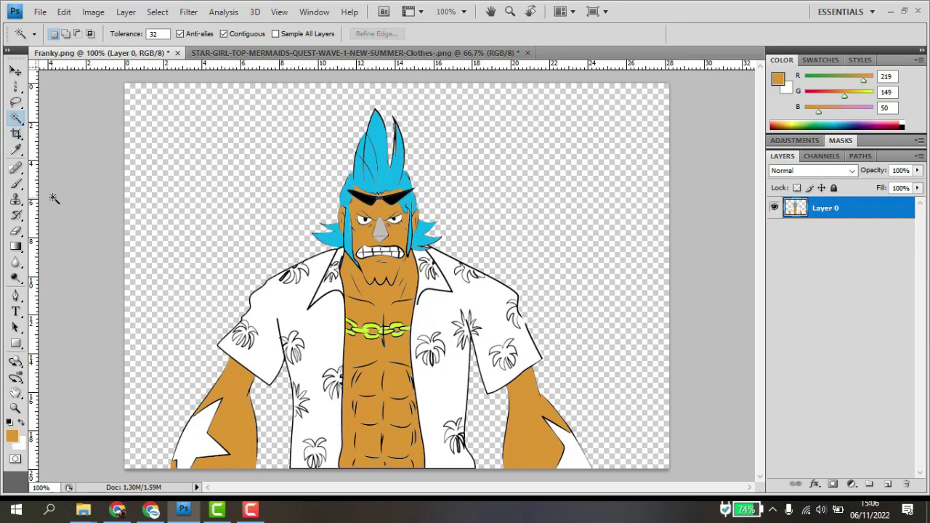
# - Fill the star shape on the left forearm with a strong blue (R 10, G 56, B 207)
pyautogui.click(204, 441)
pyautogui.click(12, 435)
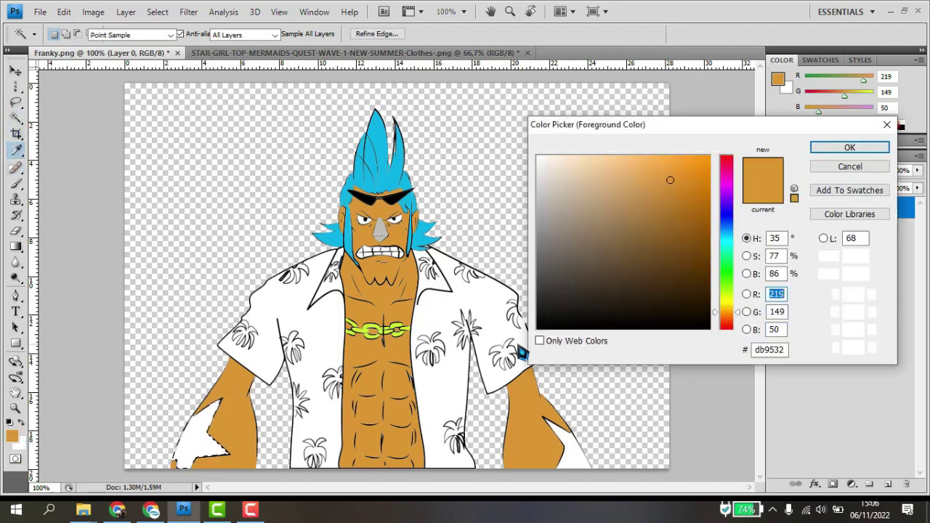
pyautogui.moveTo(720, 256); pyautogui.dragTo(727, 220)
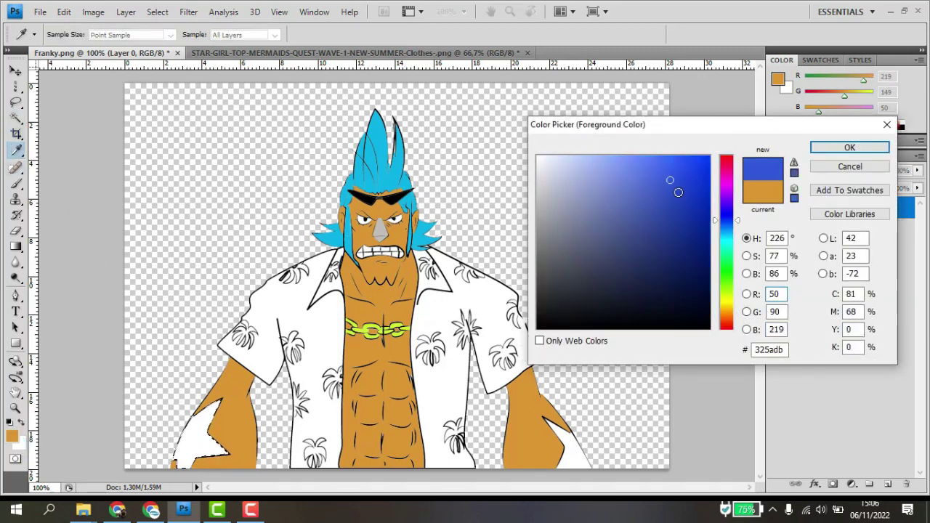
pyautogui.click(693, 172)
pyautogui.moveTo(694, 173); pyautogui.dragTo(702, 188)
pyautogui.click(830, 149)
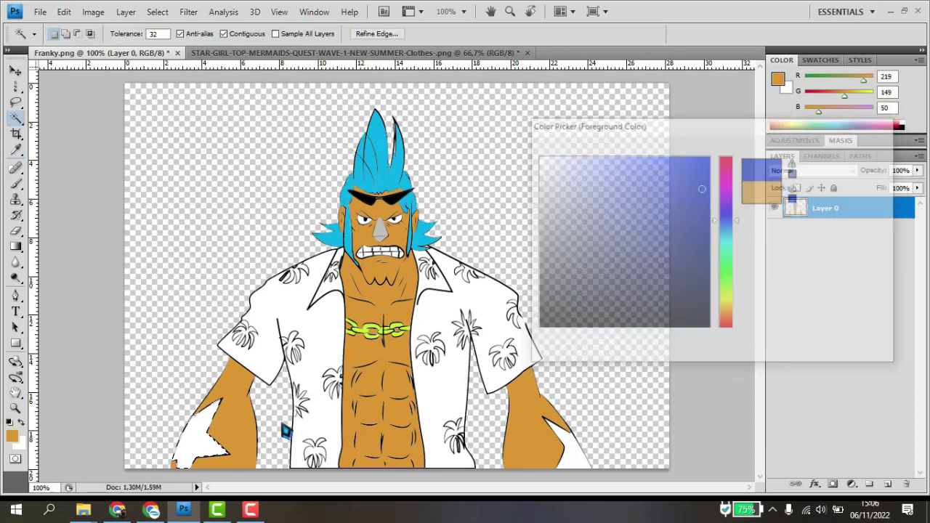
pyautogui.hotkey('alt', 'BackSpace')
pyautogui.hotkey('ctrl', 'd')
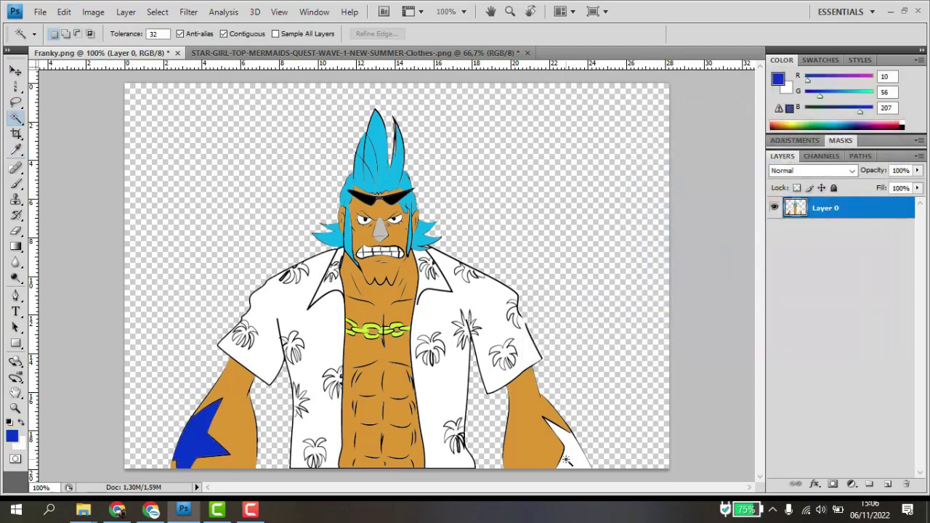
# - Fill the star shape on the right forearm with the same blue
pyautogui.click(583, 465)
pyautogui.hotkey('alt', 'BackSpace')
pyautogui.hotkey('ctrl', 'd')
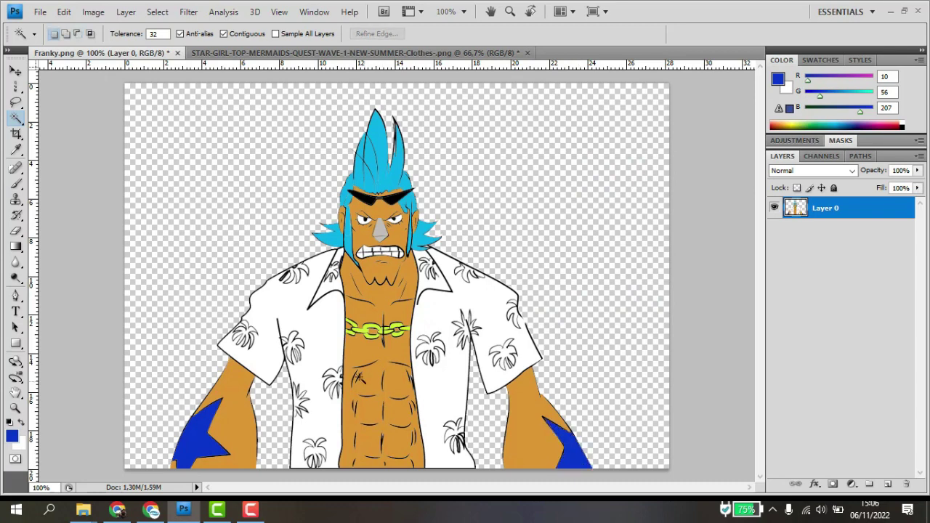
# - Fill both halves of the shirt around the palm trees with dark red (R 185, G 0, B 0)
pyautogui.click(323, 335)
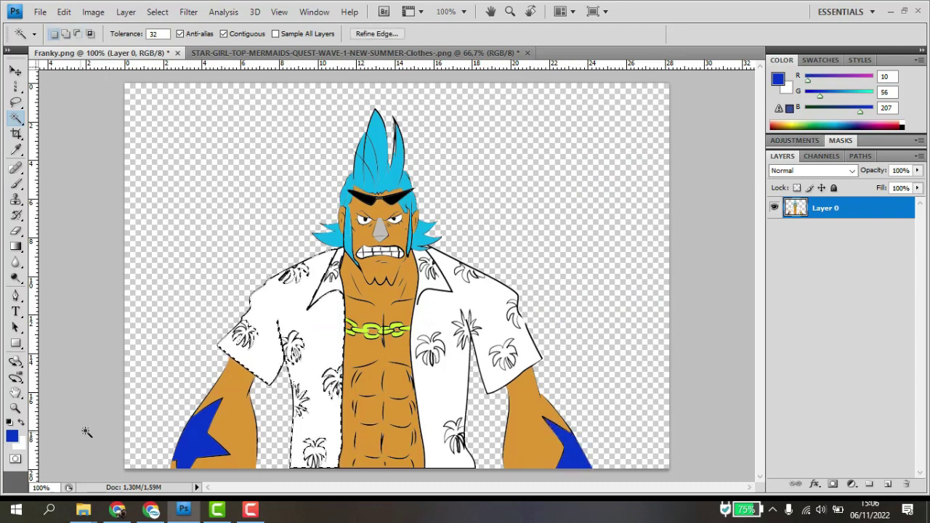
pyautogui.click(12, 436)
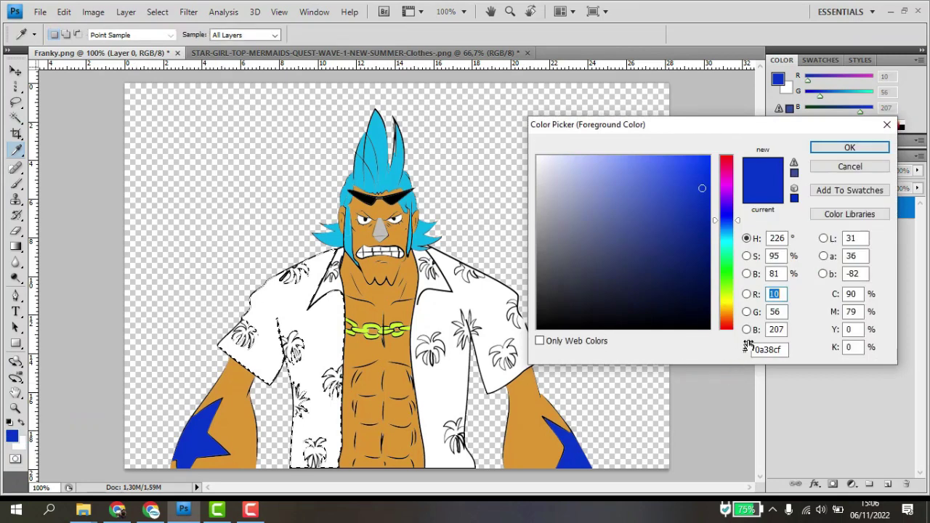
pyautogui.moveTo(720, 218)
pyautogui.mouseDown()
pyautogui.moveTo(719, 167)
pyautogui.moveTo(685, 162)
pyautogui.moveTo(726, 155)
pyautogui.moveTo(702, 199)
pyautogui.moveTo(702, 182)
pyautogui.moveTo(709, 203)
pyautogui.mouseUp()
pyautogui.click(702, 159)
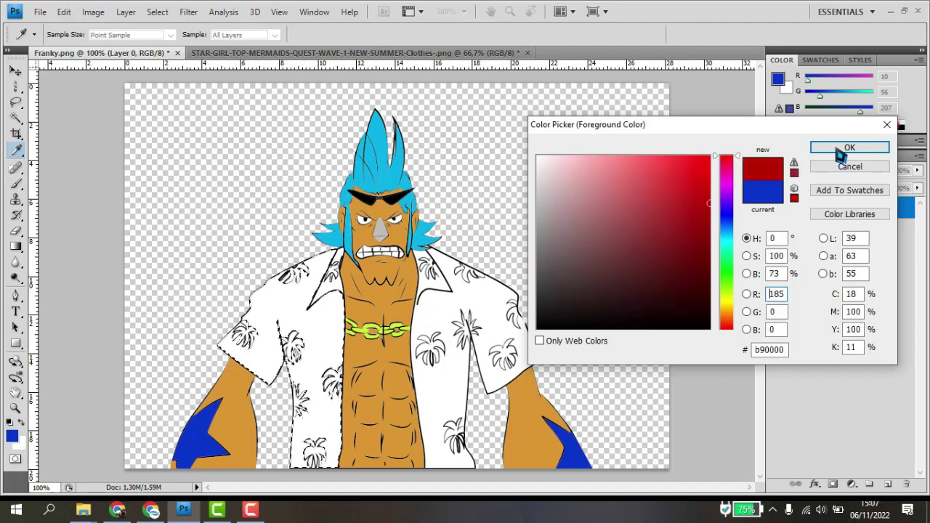
pyautogui.press('Return')
pyautogui.hotkey('alt', 'BackSpace')
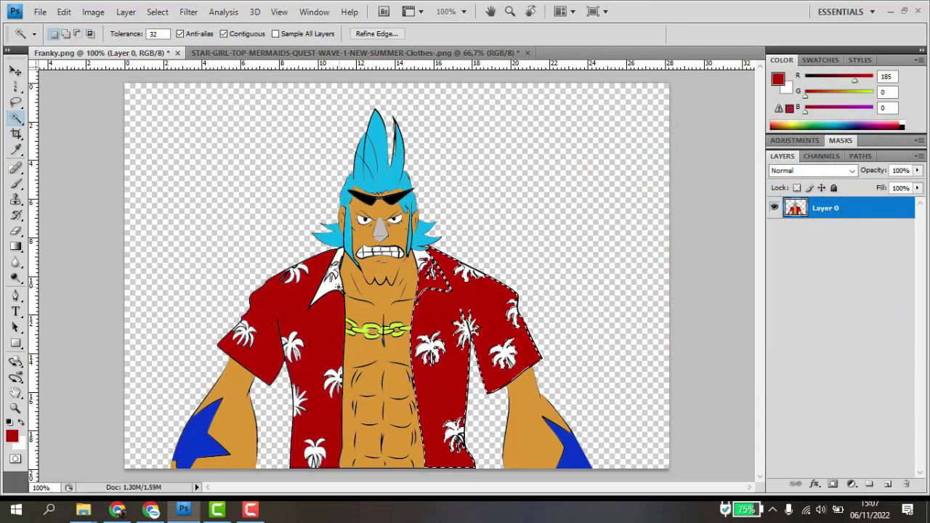
# - Fill the left shirt collar and the small white gap at its top with the dark red
pyautogui.hotkey('alt', 'BackSpace')
pyautogui.click(340, 257)
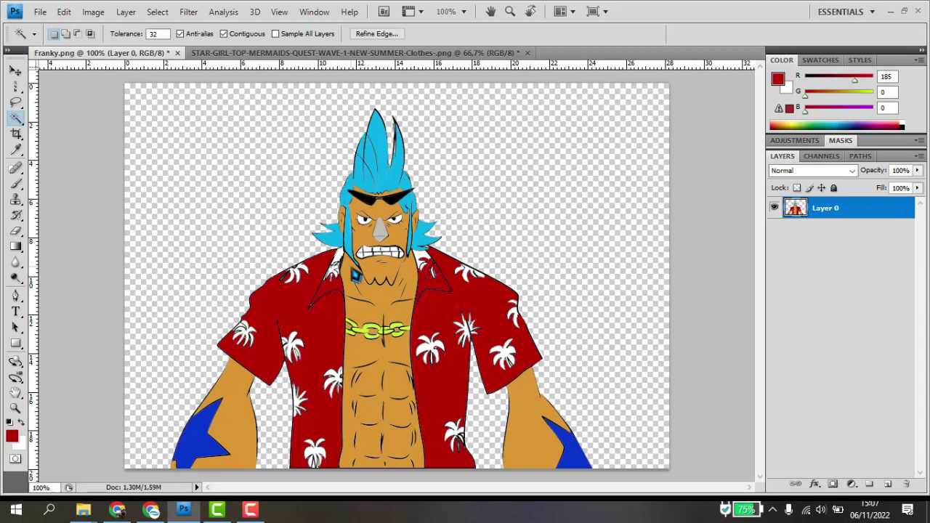
pyautogui.hotkey('alt', 'BackSpace')
pyautogui.hotkey('ctrl', 'd')
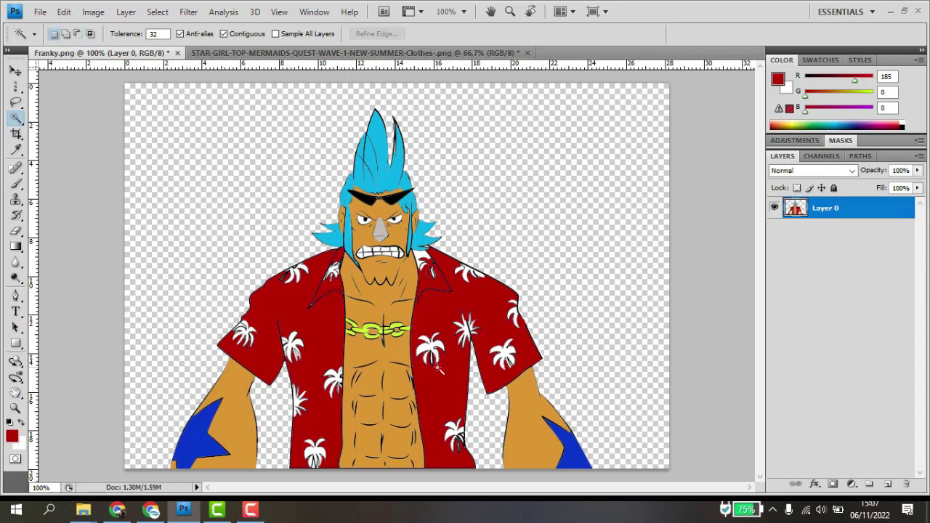
# - Fill the palm tree on the right half of the shirt, beside the chest, with lime green (R 192, G 222, B 51)
pyautogui.click(12, 436)
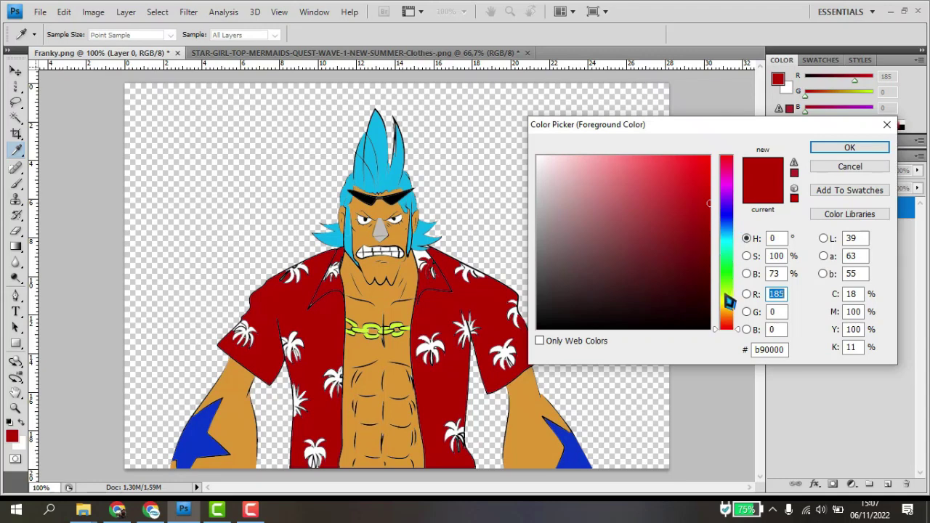
pyautogui.moveTo(718, 311)
pyautogui.mouseDown()
pyautogui.moveTo(716, 322)
pyautogui.moveTo(720, 294)
pyautogui.mouseUp()
pyautogui.moveTo(669, 178)
pyautogui.mouseDown()
pyautogui.moveTo(644, 170)
pyautogui.moveTo(660, 174)
pyautogui.mouseUp()
pyautogui.moveTo(720, 298); pyautogui.dragTo(720, 295)
pyautogui.moveTo(662, 174)
pyautogui.mouseDown()
pyautogui.moveTo(689, 177)
pyautogui.moveTo(687, 189)
pyautogui.moveTo(658, 176)
pyautogui.moveTo(693, 189)
pyautogui.moveTo(670, 178)
pyautogui.mouseUp()
pyautogui.press('Return')
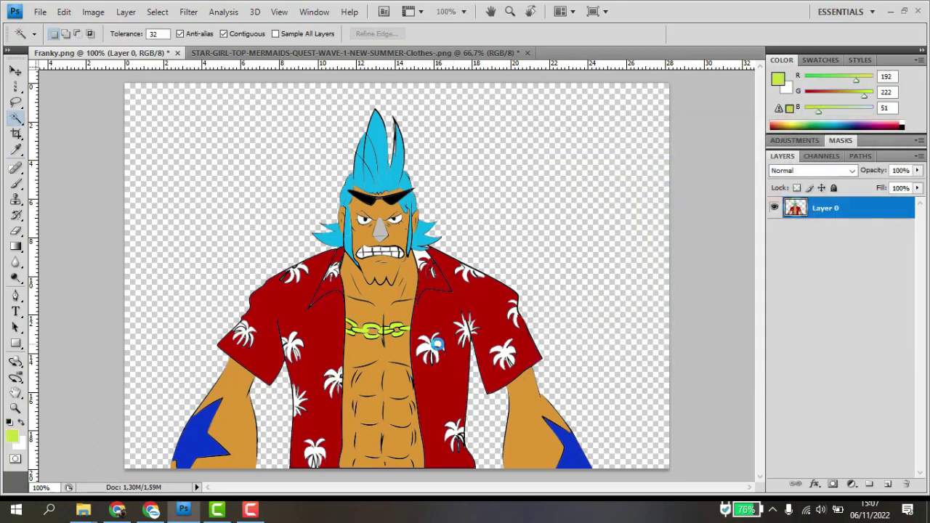
pyautogui.click(434, 349)
pyautogui.hotkey('alt', 'BackSpace')
pyautogui.hotkey('ctrl', 'd')
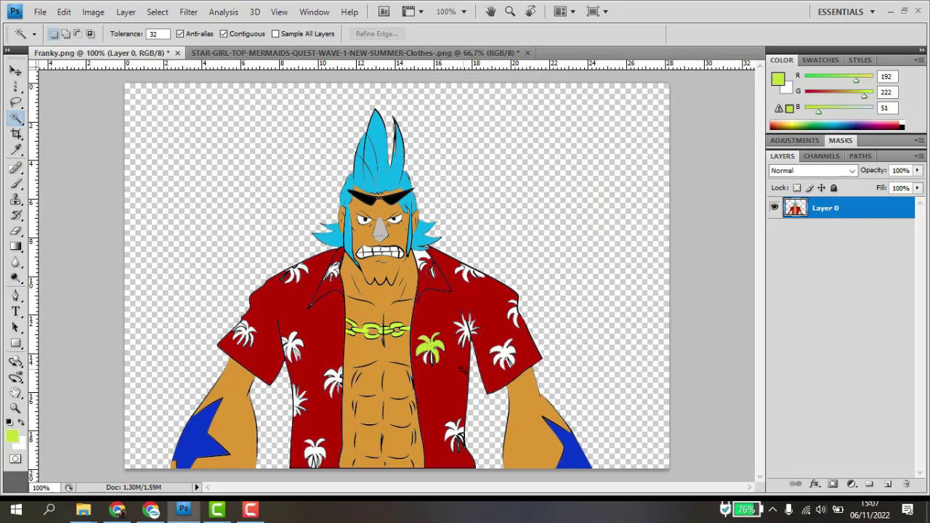
pyautogui.click(431, 361)
pyautogui.hotkey('alt', 'BackSpace')
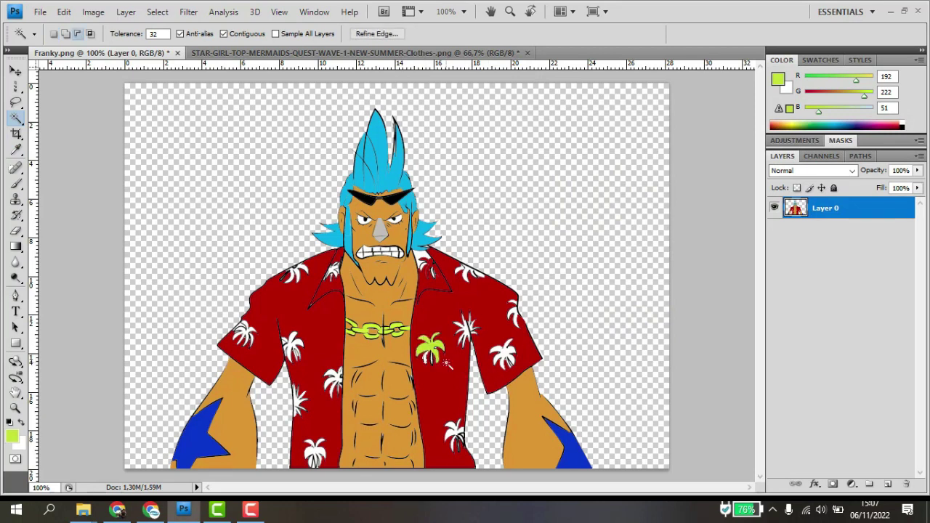
pyautogui.hotkey('alt', 'BackSpace')
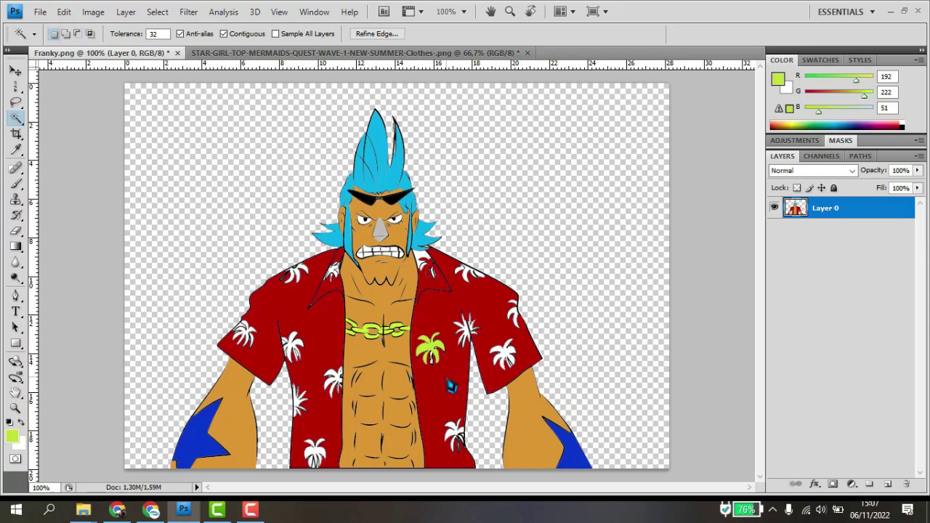
# - Fill all the leaves of the palm tree on the right shoulder with the same lime green
pyautogui.click(467, 271)
pyautogui.hotkey('alt', 'BackSpace')
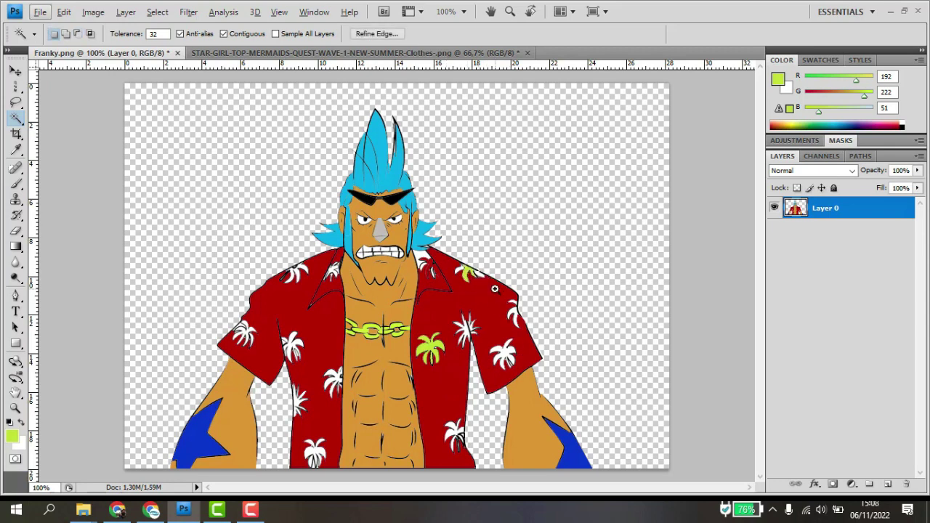
pyautogui.scroll(1, 497, 289)
pyautogui.hotkey('alt', 'BackSpace')
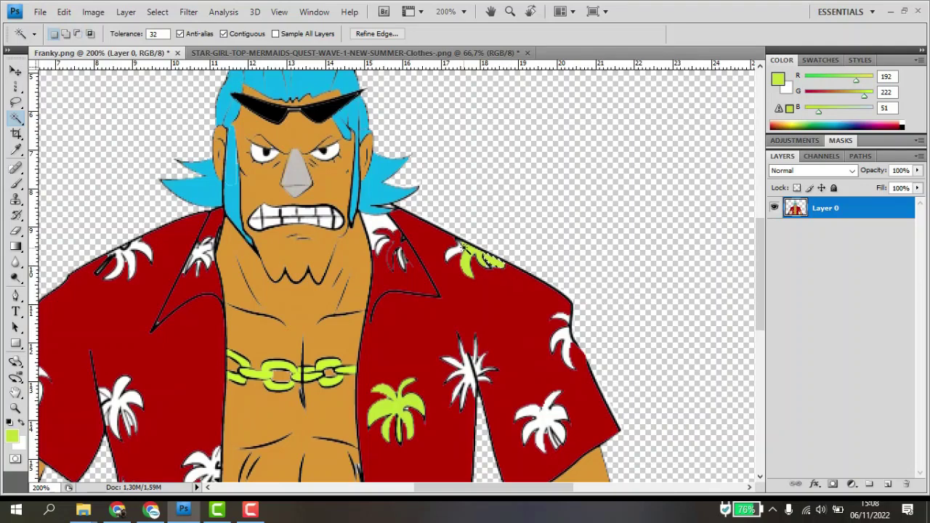
pyautogui.click(457, 249)
pyautogui.hotkey('alt', 'BackSpace')
pyautogui.keyDown('shift'); pyautogui.click(469, 257); pyautogui.keyUp('shift')
pyautogui.hotkey('alt', 'BackSpace')
# - Fill the palm tree pieces on the right collar and the white area at its top with the lime green
pyautogui.click(387, 225)
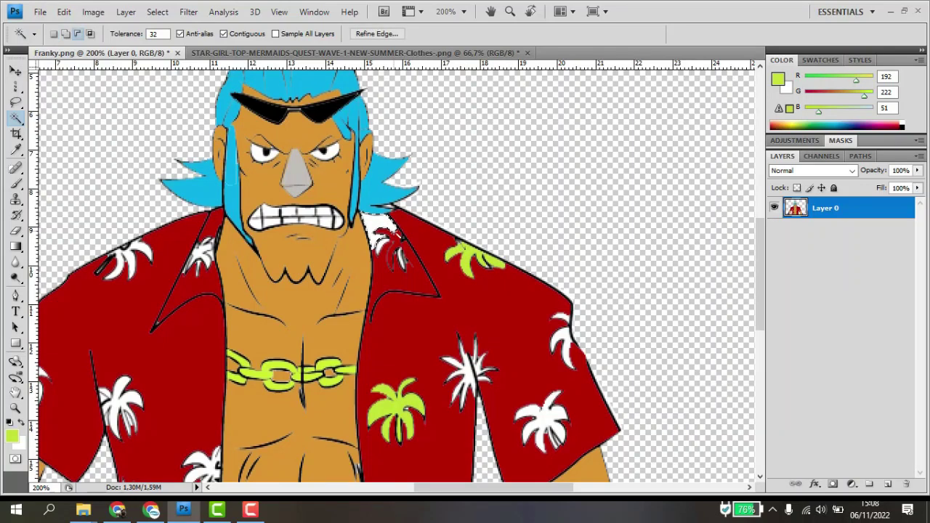
pyautogui.hotkey('alt', 'BackSpace')
pyautogui.click(394, 246)
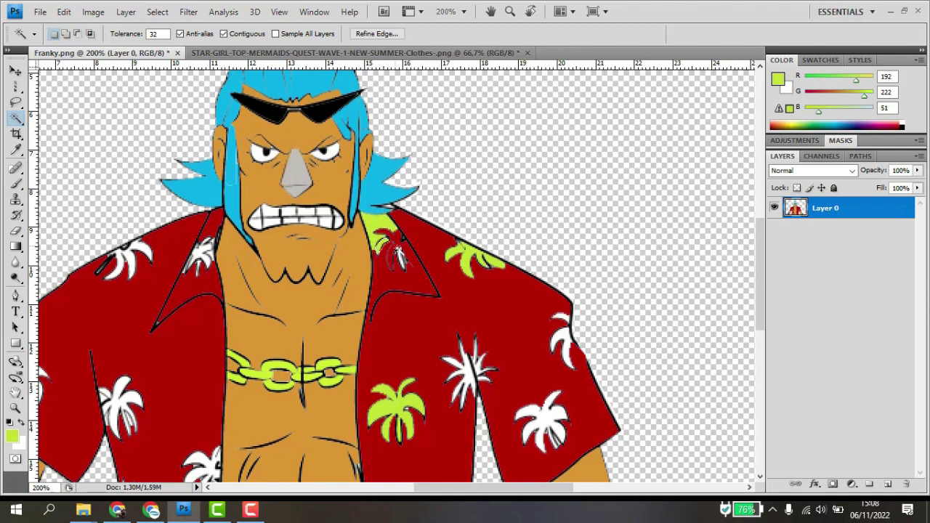
pyautogui.keyDown('shift'); pyautogui.click(401, 262); pyautogui.keyUp('shift')
pyautogui.hotkey('ctrl', 'd')
pyautogui.click(392, 254)
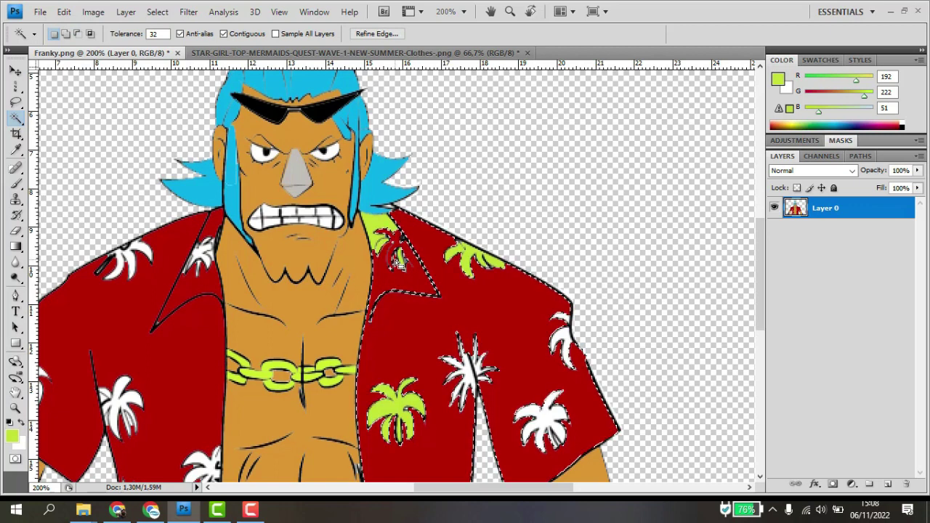
pyautogui.hotkey('ctrl', 'd')
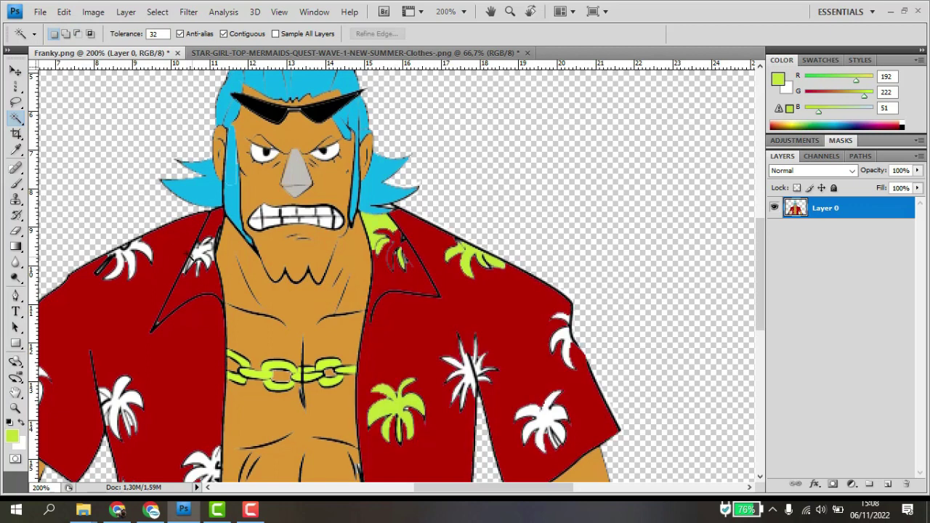
# - Fill the palm trees on the left collar and the left shoulder with the lime green
pyautogui.click(203, 252)
pyautogui.keyDown('shift'); pyautogui.click(203, 267); pyautogui.keyUp('shift')
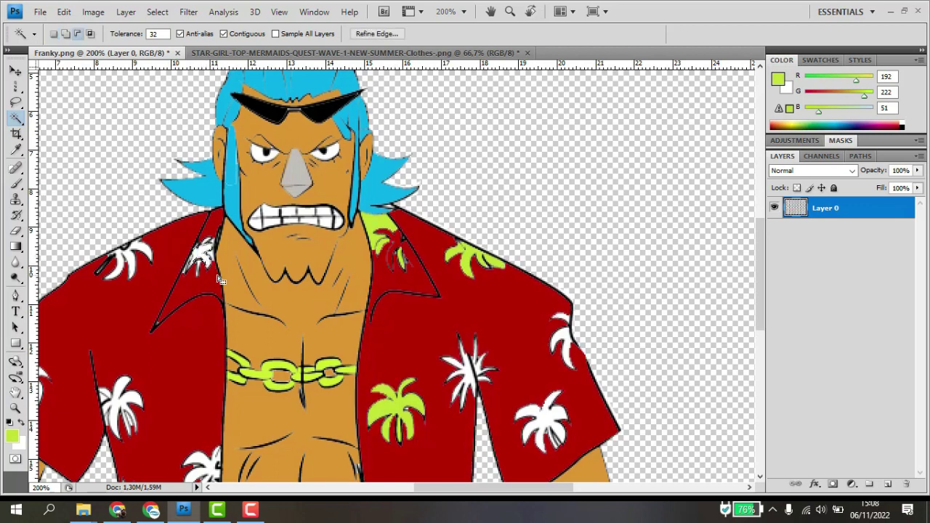
pyautogui.hotkey('alt', 'BackSpace')
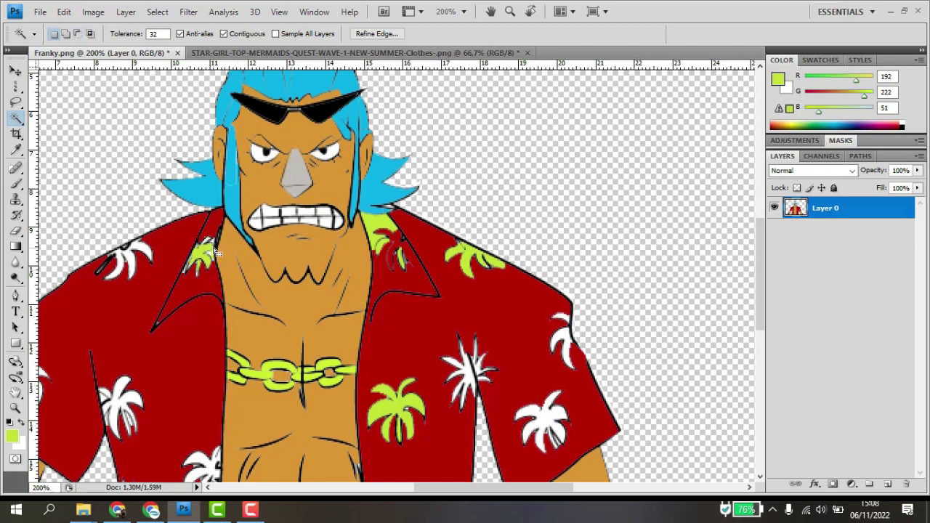
pyautogui.hotkey('ctrl', 'd')
pyautogui.click(134, 257)
pyautogui.hotkey('alt', 'BackSpace')
pyautogui.hotkey('ctrl', 'd')
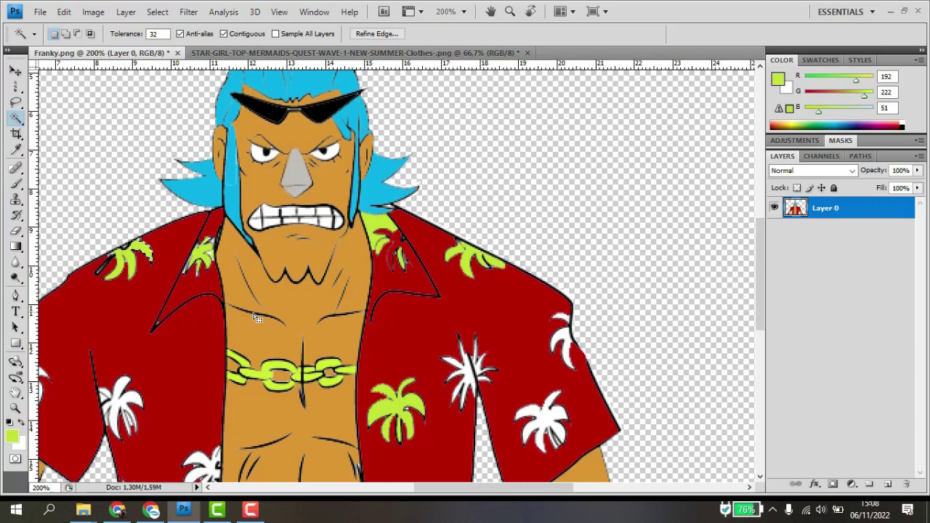
# - Fill both parts of the palm tree at the outer edge of the right sleeve with the lime green
pyautogui.click(566, 355)
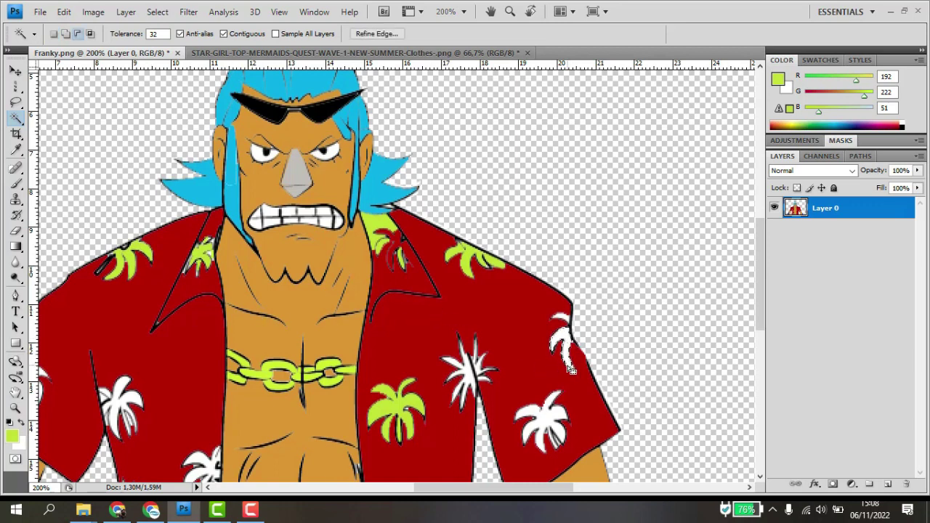
pyautogui.hotkey('alt', 'BackSpace')
pyautogui.click(562, 319)
pyautogui.hotkey('alt', 'BackSpace')
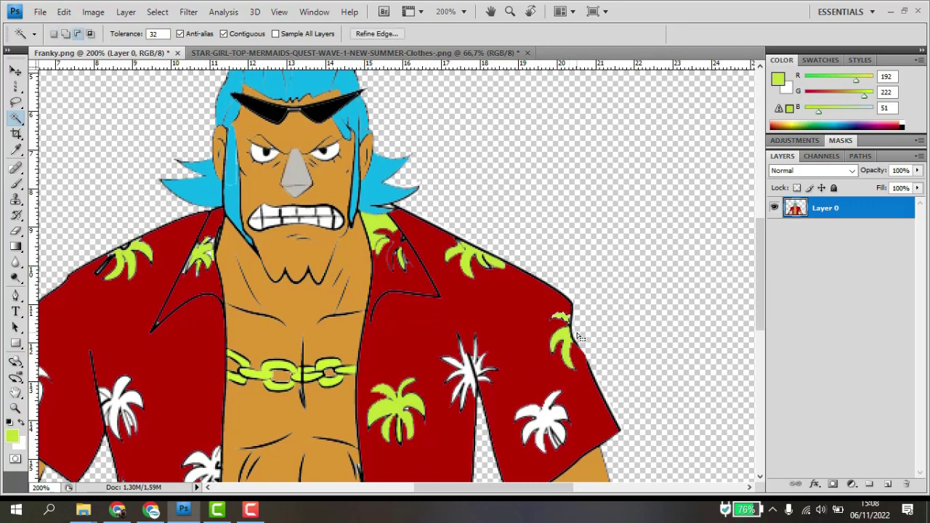
# - Fill the palm tree near the right sleeve's hem, including its small lower leaves, with the lime green
pyautogui.click(554, 430)
pyautogui.hotkey('alt', 'BackSpace')
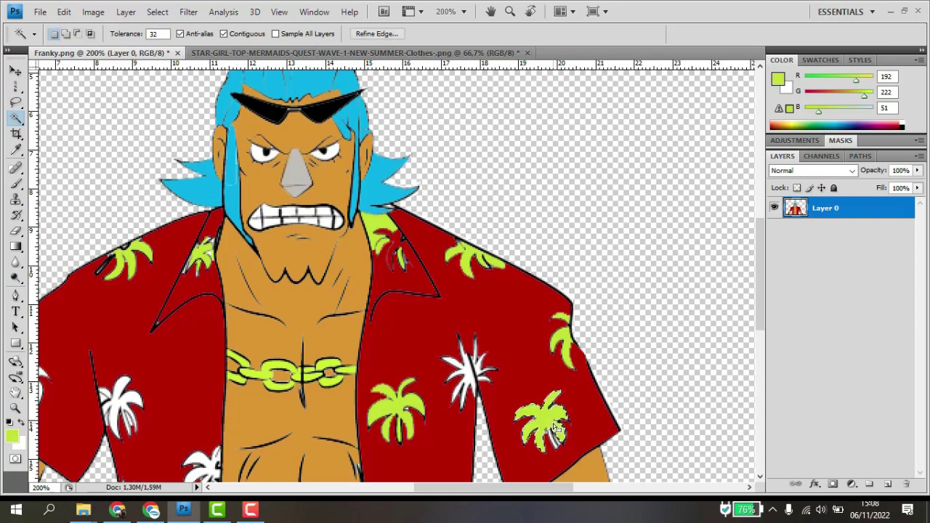
pyautogui.click(555, 441)
pyautogui.hotkey('alt', 'BackSpace')
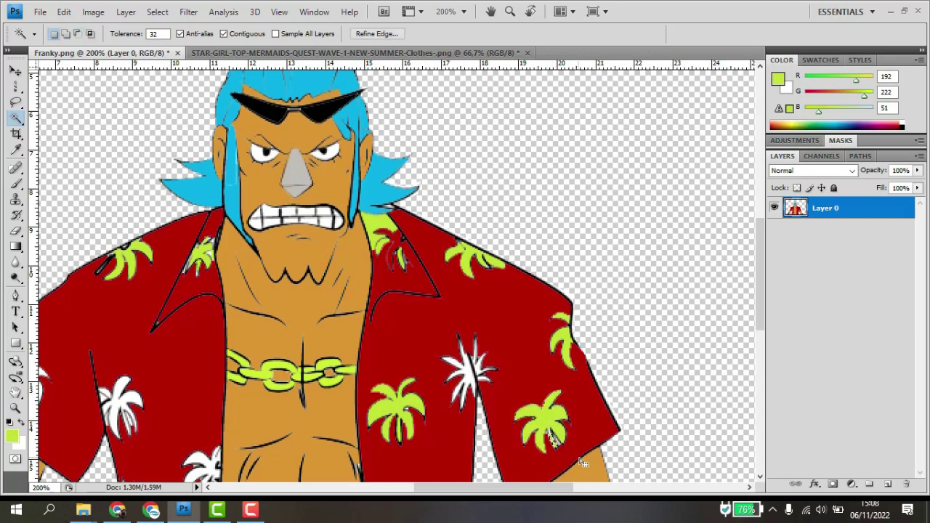
pyautogui.click(560, 450)
pyautogui.hotkey('alt', 'BackSpace')
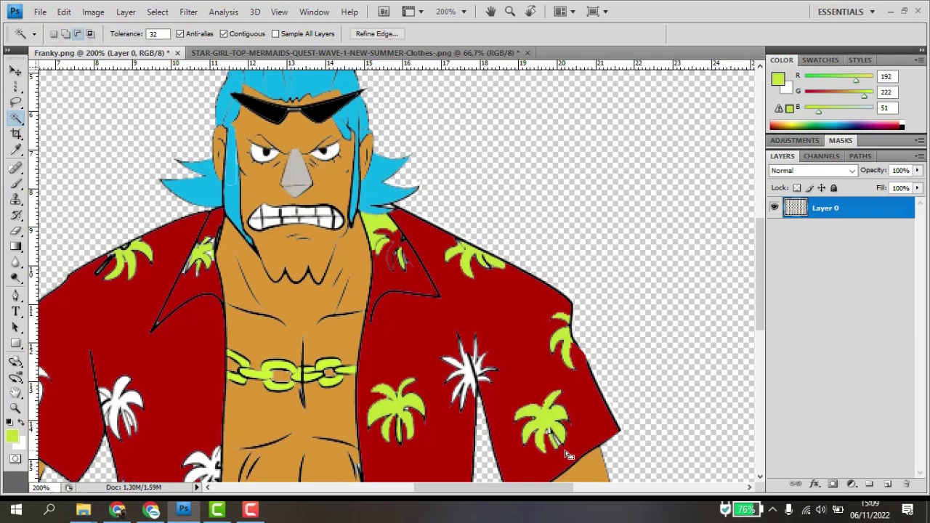
pyautogui.hotkey('ctrl', 'd')
# - Fill the palm tree crossing the right armpit seam, including its small leaf tips, with the lime green
pyautogui.click(465, 376)
pyautogui.hotkey('alt', 'BackSpace')
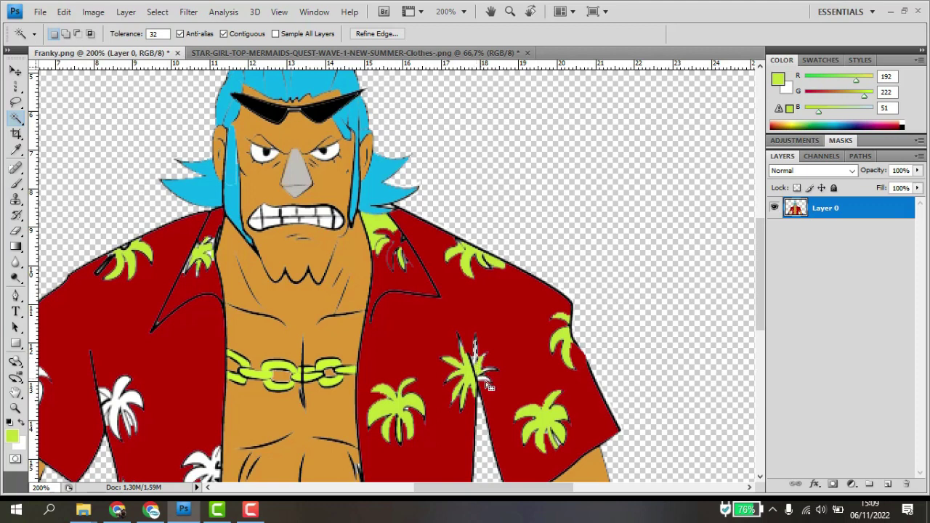
pyautogui.hotkey('alt', 'BackSpace')
pyautogui.hotkey('ctrl', 'd')
pyautogui.click(484, 362)
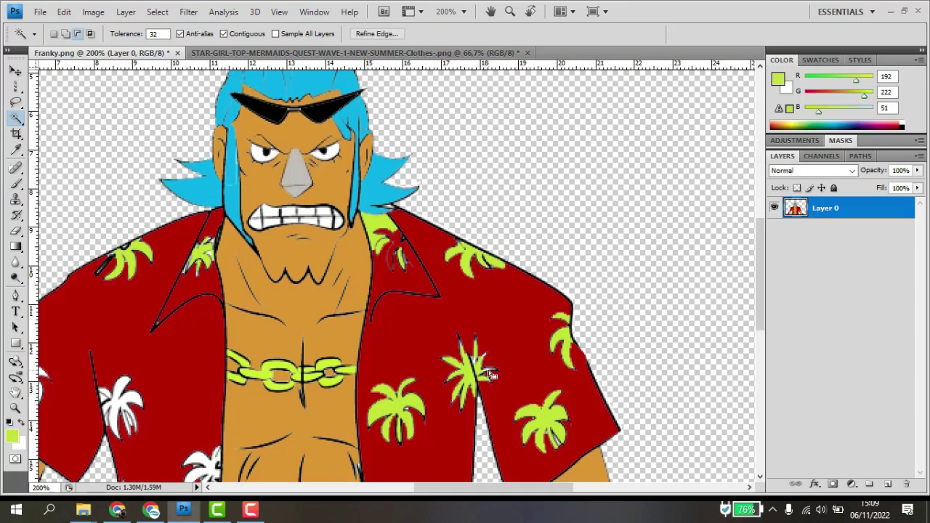
pyautogui.hotkey('alt', 'BackSpace')
pyautogui.hotkey('ctrl', 'd')
pyautogui.scroll(1, 491, 373)
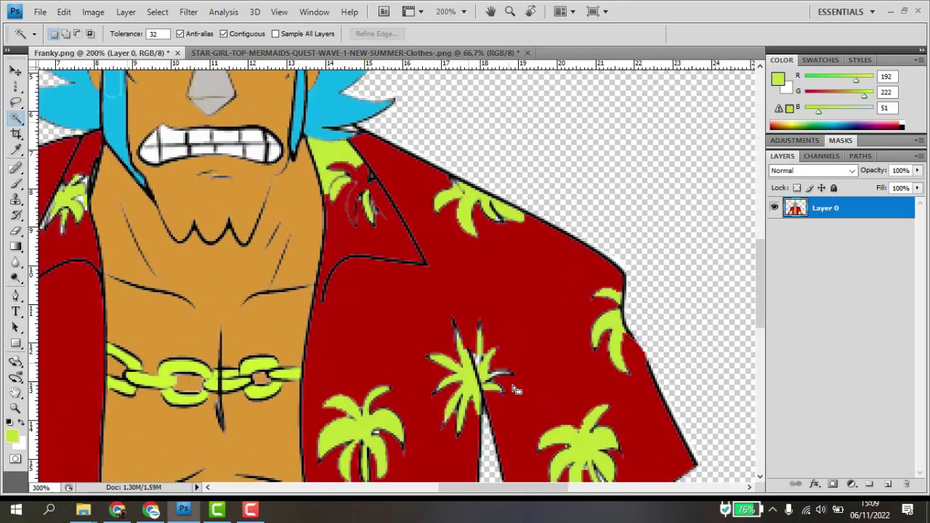
pyautogui.click(493, 375)
pyautogui.hotkey('alt', 'BackSpace')
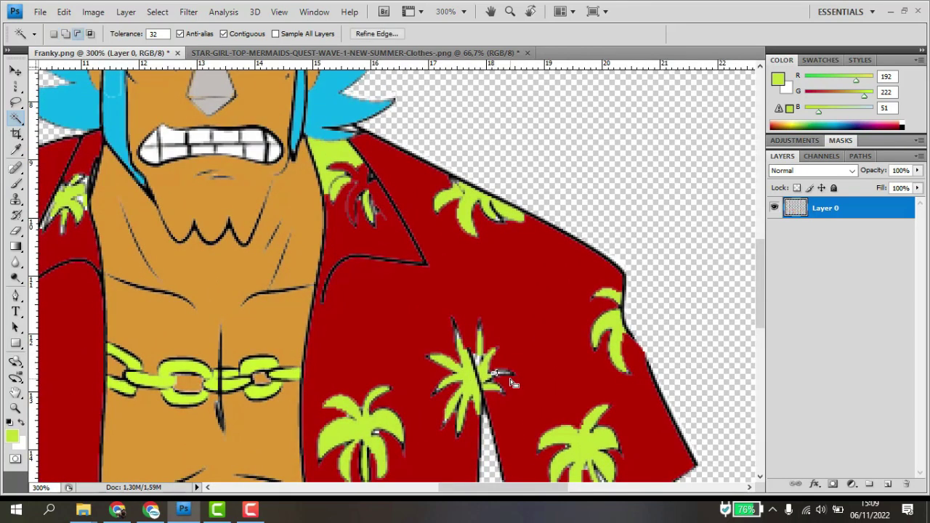
pyautogui.hotkey('ctrl', 'd')
# - Fill the remaining white gap in the left collar's palm tree with the lime green
pyautogui.scroll(-2, 472, 382)
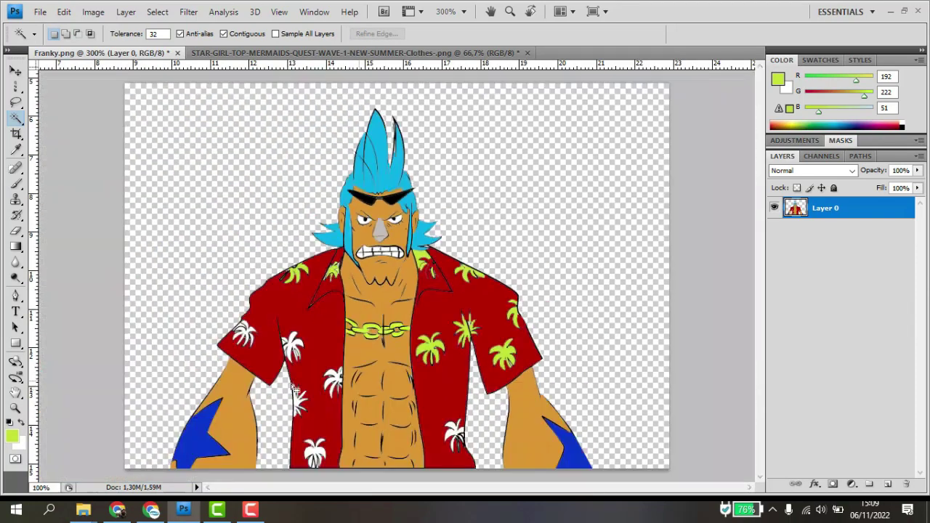
pyautogui.scroll(1, 308, 308)
pyautogui.scroll(2, 308, 309)
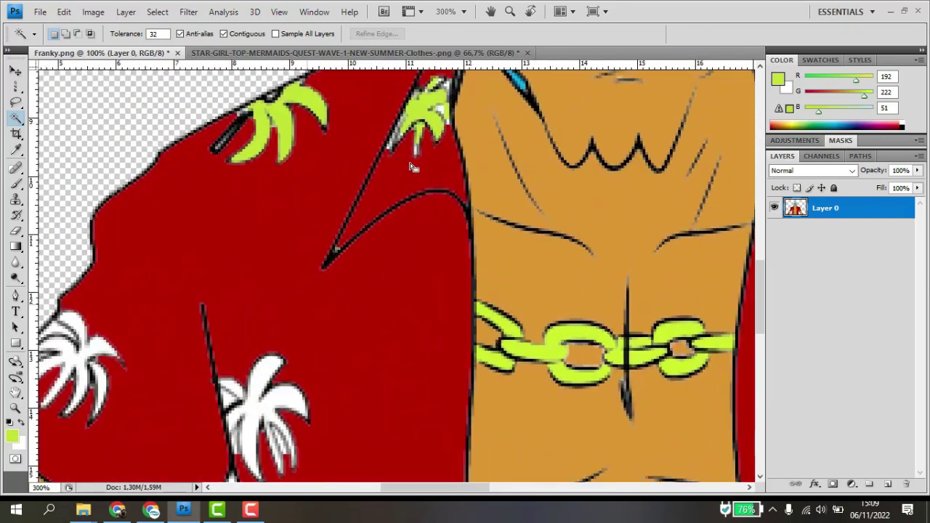
pyautogui.click(443, 108)
pyautogui.press('Delete')
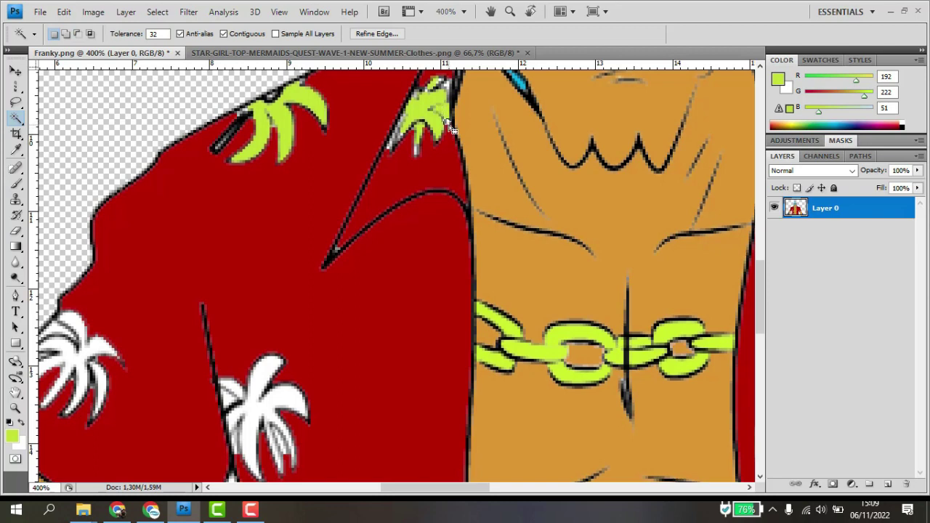
pyautogui.hotkey('ctrl', 'd')
pyautogui.scroll(-1, 437, 175)
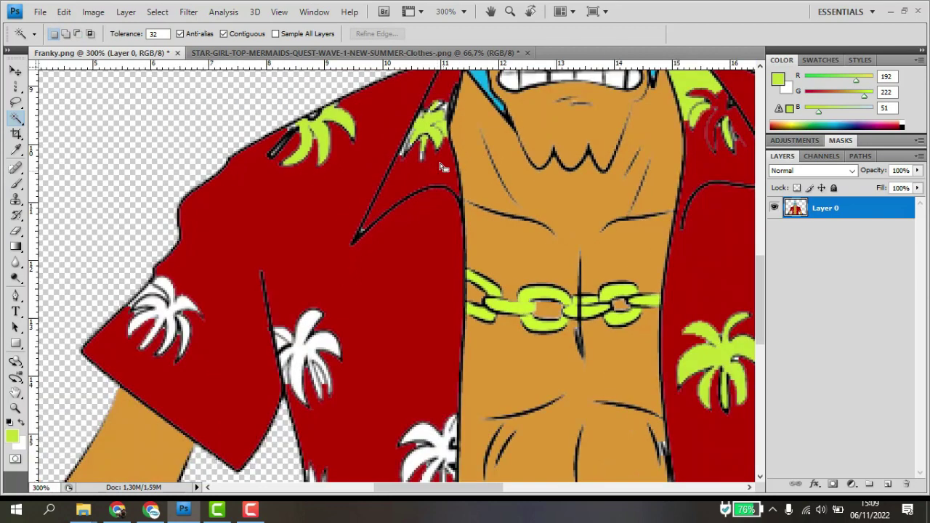
# - Fill the palm tree beside the left armpit seam, including its thin lower leaves, with the lime green
pyautogui.click(318, 361)
pyautogui.hotkey('alt', 'BackSpace')
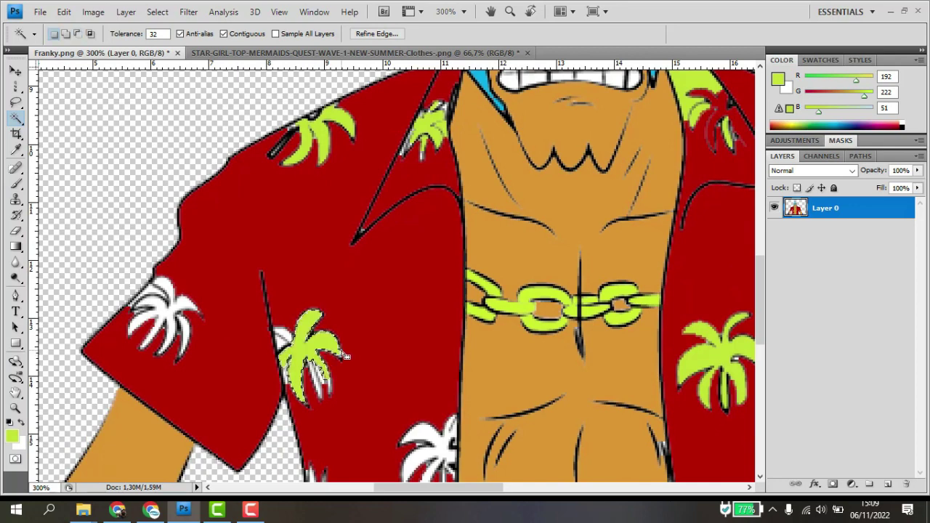
pyautogui.click(324, 400)
pyautogui.hotkey('alt', 'BackSpace')
pyautogui.click(323, 385)
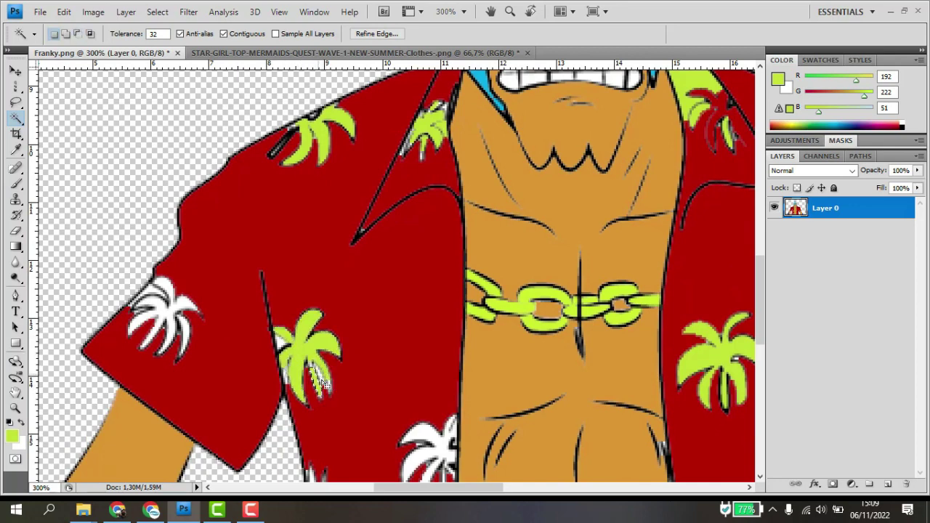
pyautogui.hotkey('alt', 'BackSpace')
# - Fill the palm tree on the left sleeve, including its separate right-hand leaf, with the lime green
pyautogui.click(184, 332)
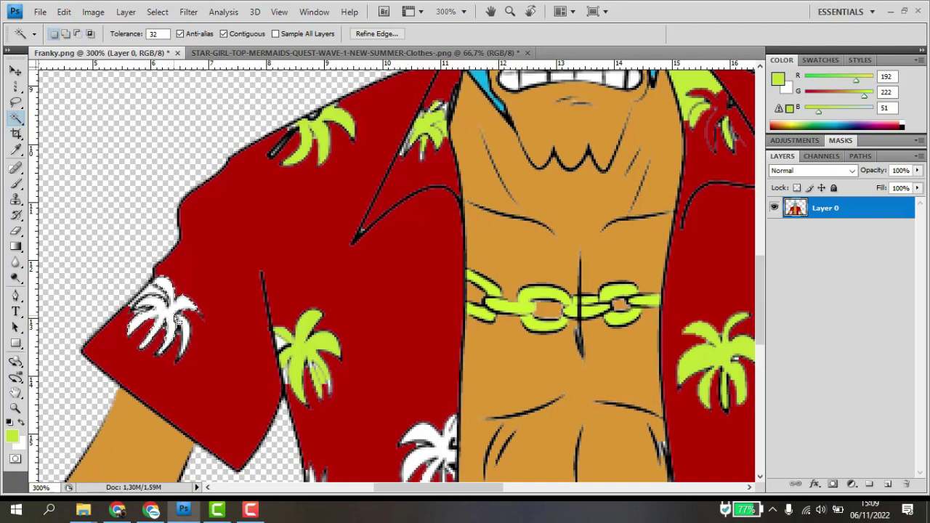
pyautogui.hotkey('alt', 'BackSpace')
pyautogui.click(183, 332)
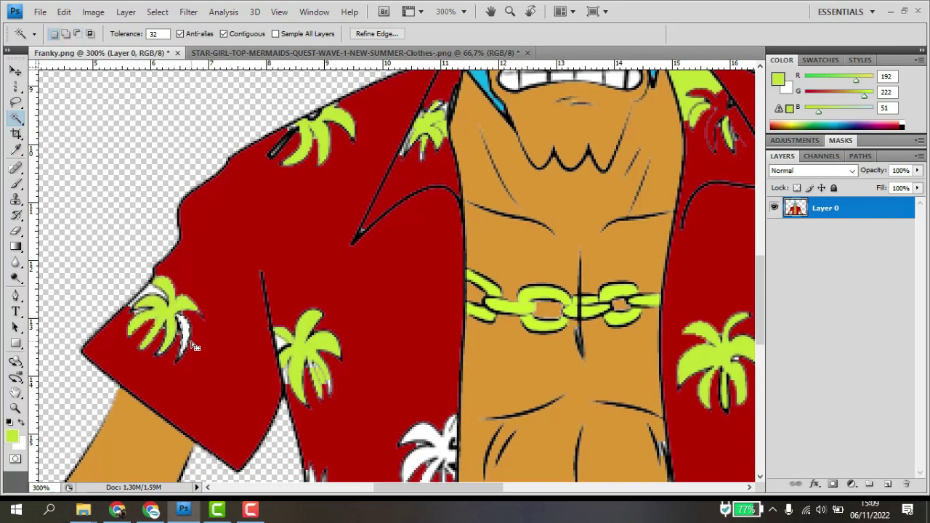
pyautogui.hotkey('alt', 'BackSpace')
pyautogui.hotkey('alt', 'BackSpace')
pyautogui.hotkey('ctrl', 'd')
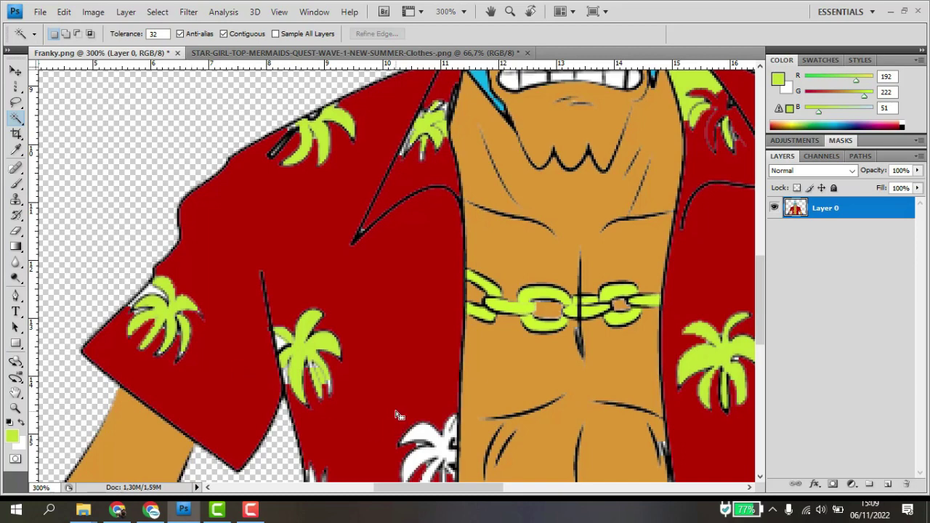
# - Sample the shirt's dark red and fill the white gaps along the upper-left edge of the left sleeve's palm tree with it
pyautogui.click(15, 149)
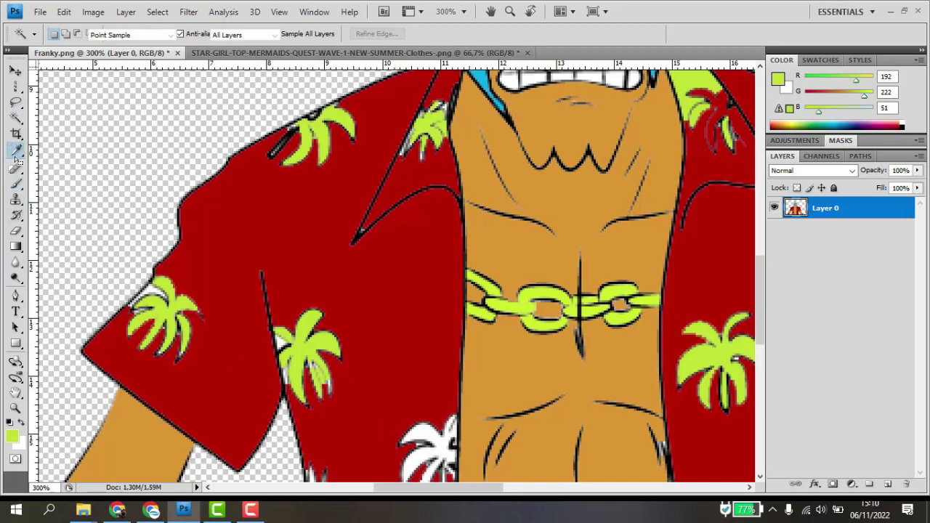
pyautogui.click(206, 266)
pyautogui.click(17, 119)
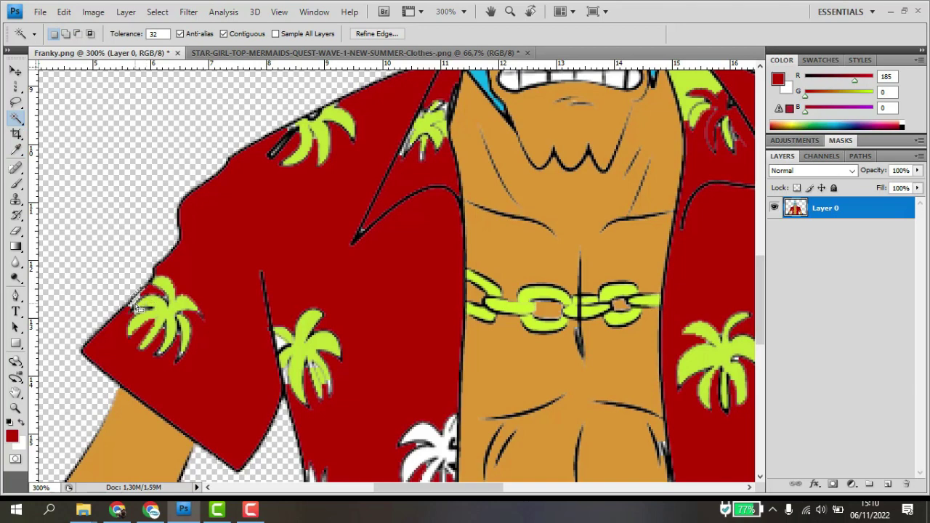
pyautogui.scroll(2, 153, 303)
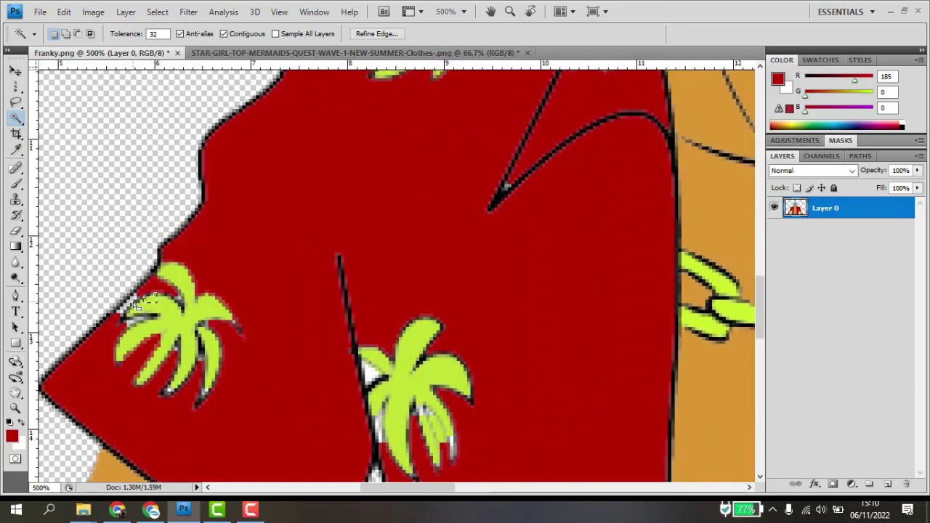
pyautogui.click(128, 308)
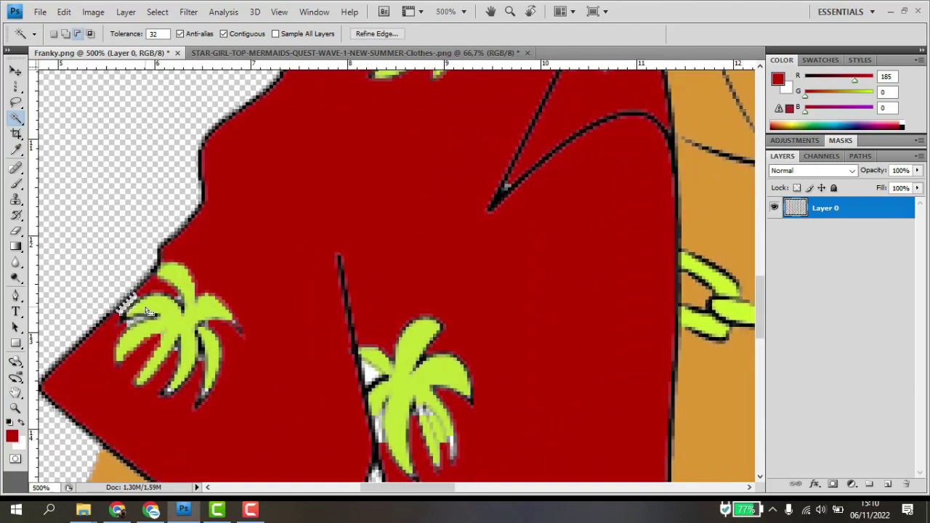
pyautogui.click(133, 320)
pyautogui.hotkey('alt', 'Delete')
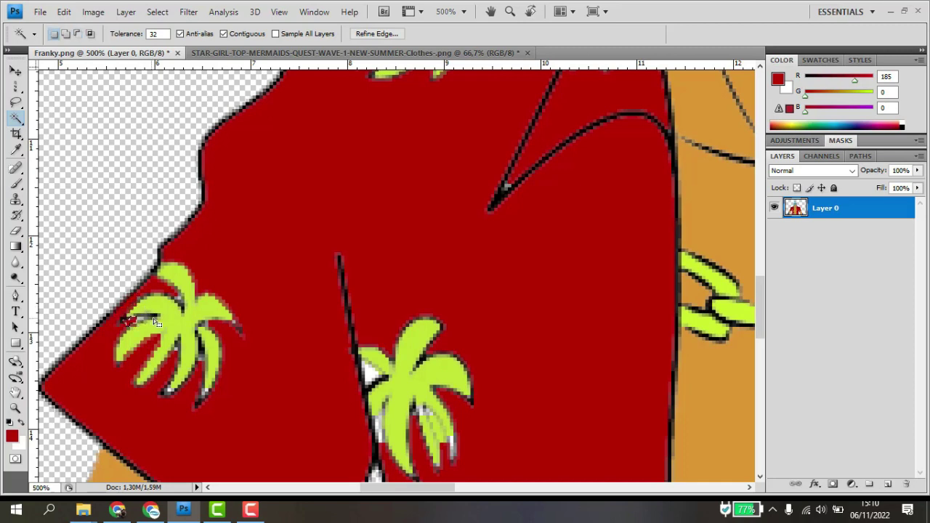
pyautogui.hotkey('ctrl', 'd')
pyautogui.click(141, 318)
pyautogui.hotkey('alt', 'BackSpace')
pyautogui.hotkey('ctrl', 'd')
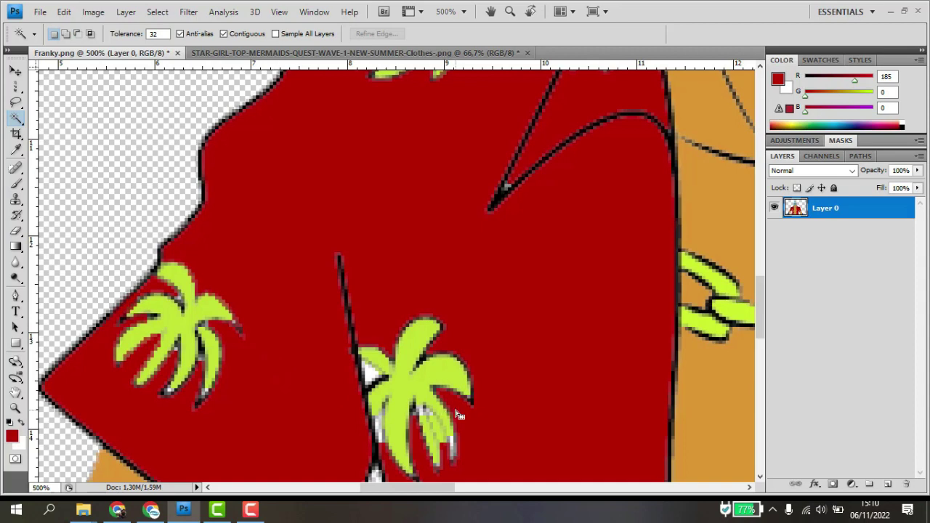
# - Fill the two white gaps between the left armpit seam and its palm tree with the shirt's dark red
pyautogui.click(380, 385)
pyautogui.hotkey('alt', 'BackSpace')
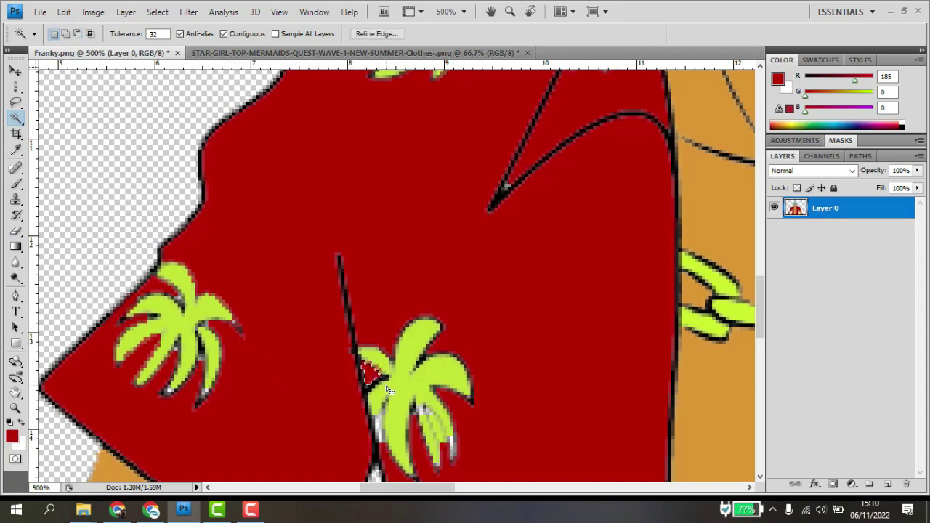
pyautogui.hotkey('ctrl', 'd')
pyautogui.click(380, 424)
pyautogui.hotkey('alt', 'BackSpace')
pyautogui.hotkey('ctrl', 'd')
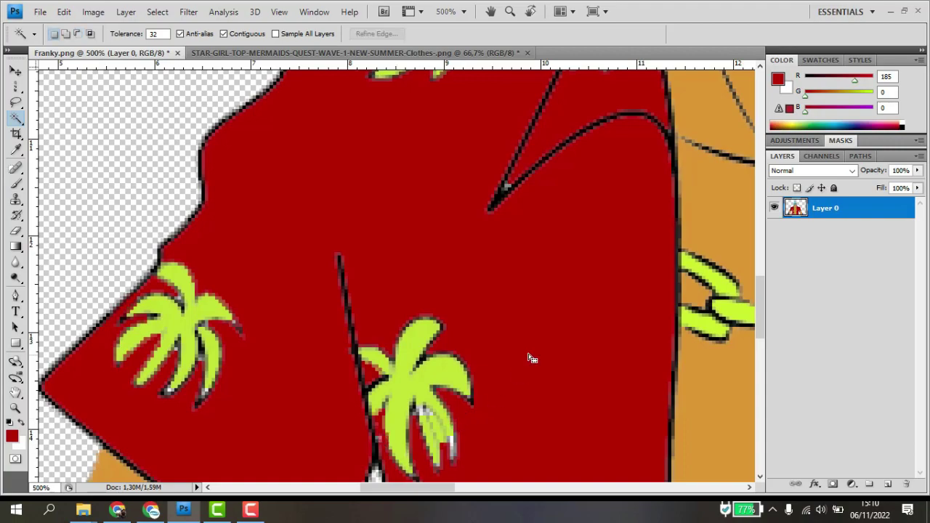
# - Fill the areas between the left collar palm's right-hand leaves and the collar edge with the dark red
pyautogui.scroll(-3, 567, 271)
pyautogui.scroll(1, 559, 240)
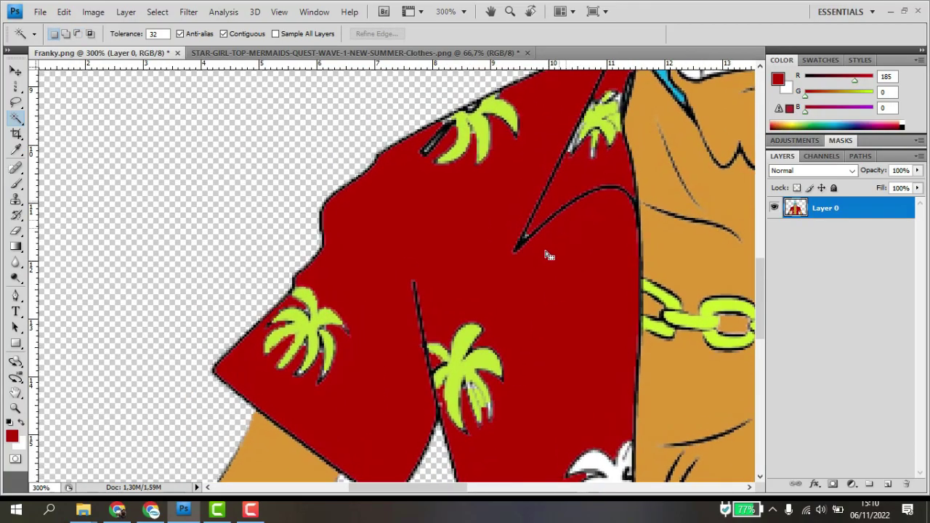
pyautogui.scroll(3, 548, 255)
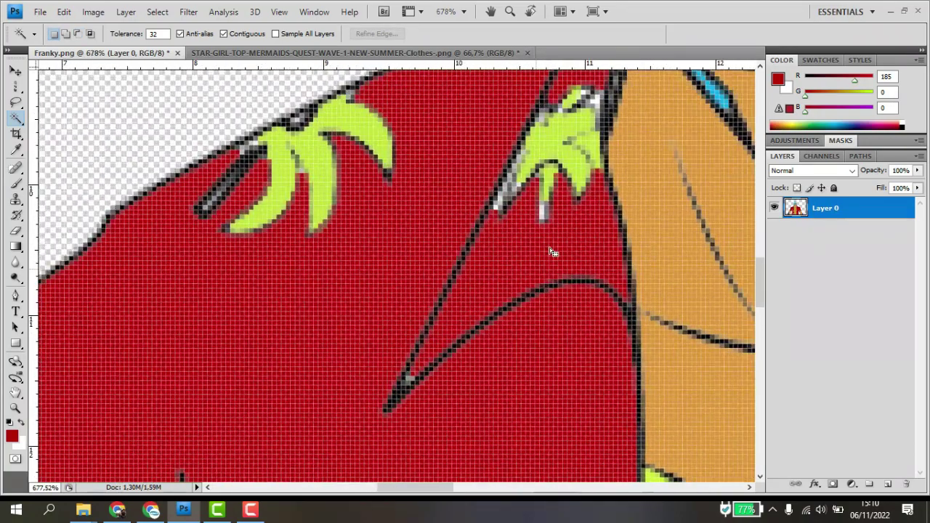
pyautogui.click(600, 120)
pyautogui.scroll(-3, 601, 138)
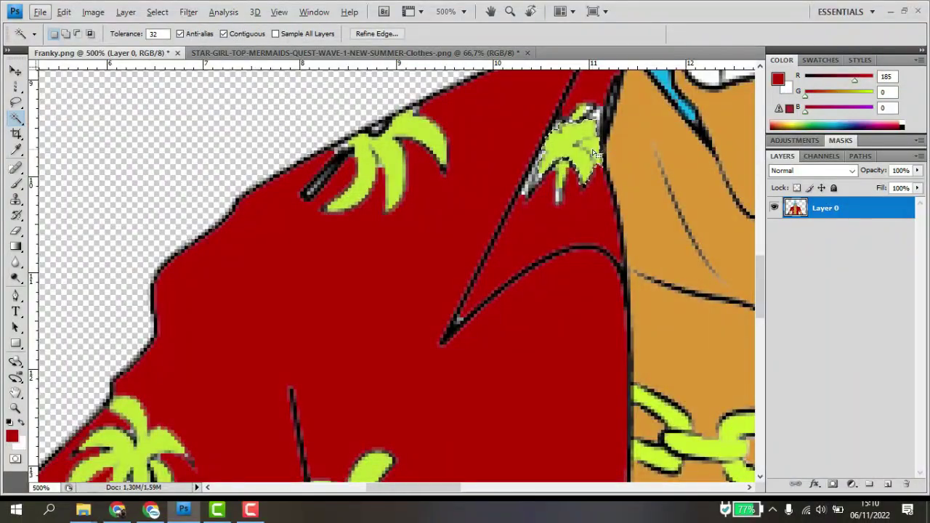
pyautogui.click(600, 161)
pyautogui.hotkey('alt', 'BackSpace')
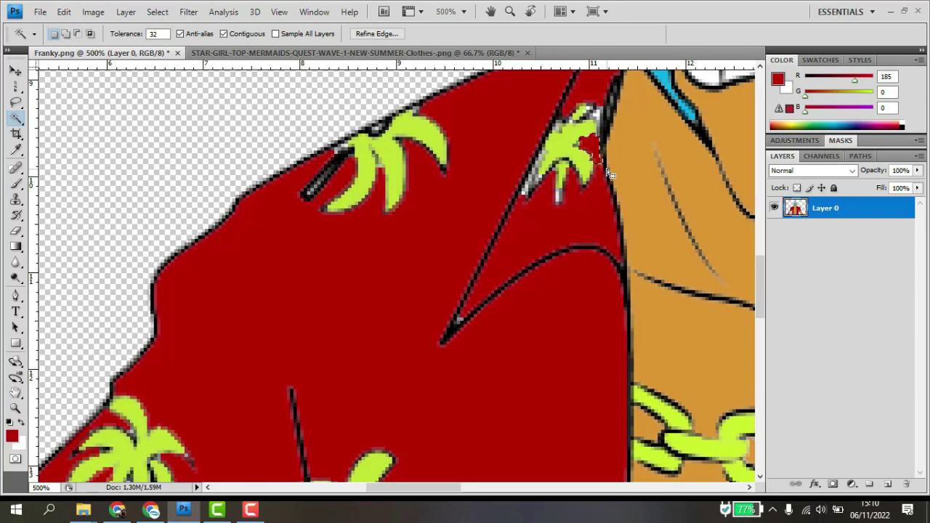
pyautogui.hotkey('ctrl', 'd')
pyautogui.click(596, 121)
pyautogui.hotkey('alt', 'BackSpace')
pyautogui.hotkey('ctrl', 'd')
# - Sample the palm's lime green and fill the white gaps in the left collar palm's lower-left leaf and middle lower leaf
pyautogui.click(524, 191)
pyautogui.hotkey('ctrl', 'd')
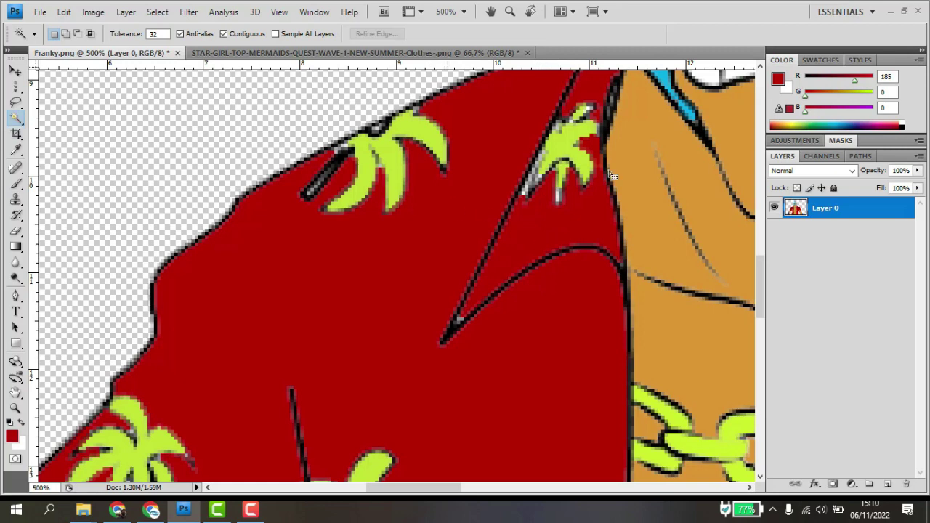
pyautogui.click(544, 158)
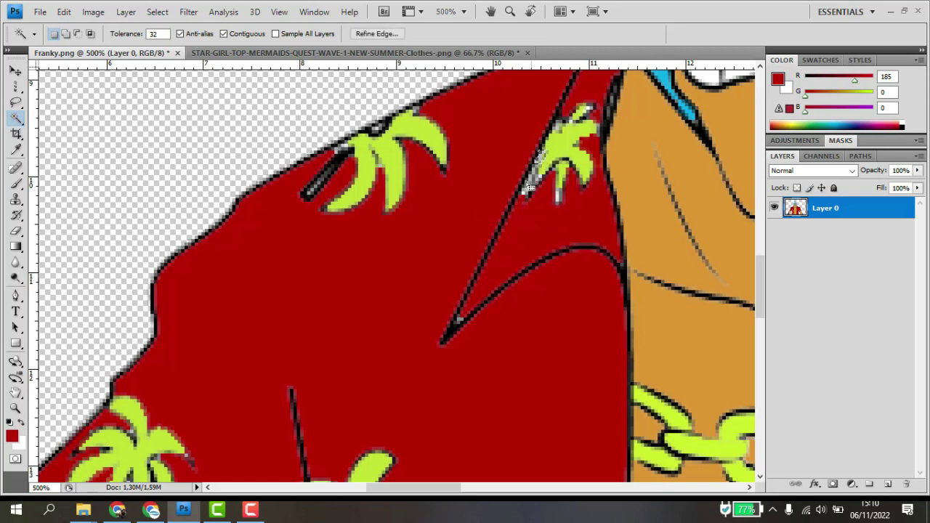
pyautogui.click(15, 149)
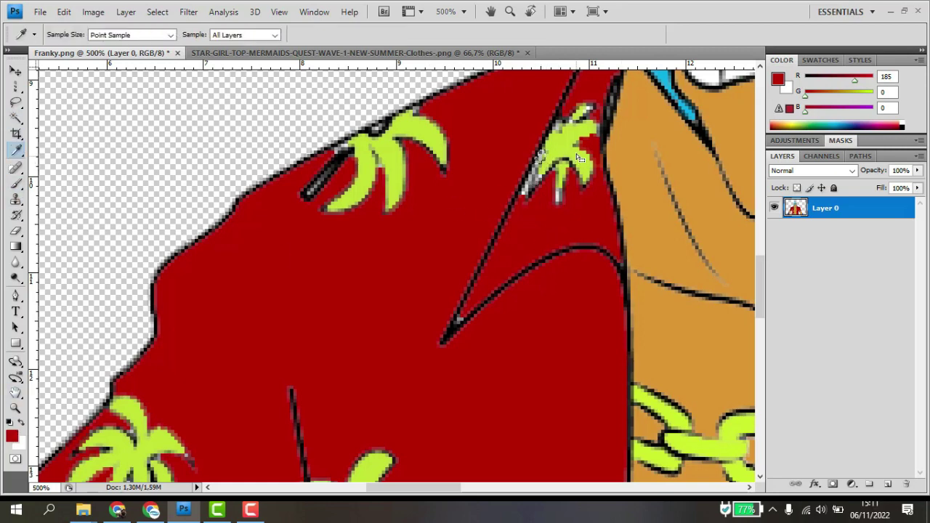
pyautogui.click(552, 165)
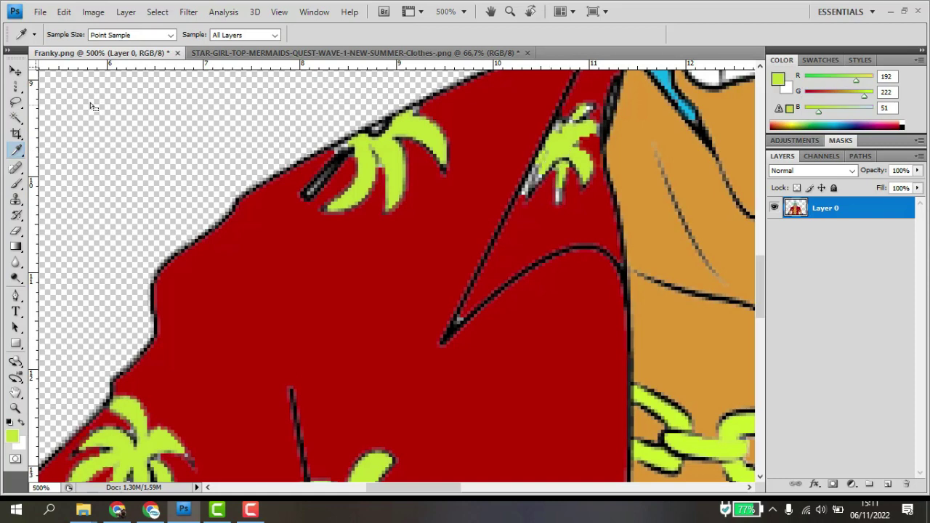
pyautogui.click(16, 117)
pyautogui.click(560, 179)
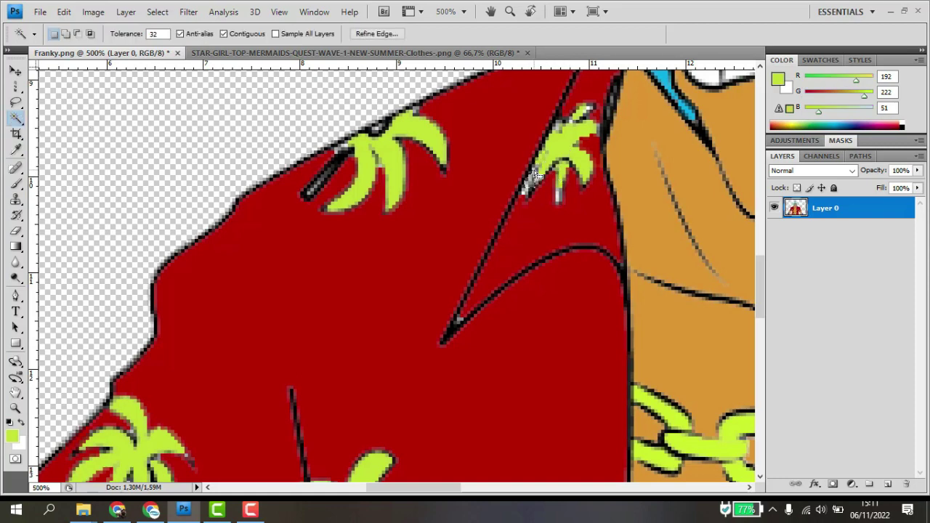
pyautogui.hotkey('alt', 'BackSpace')
pyautogui.hotkey('ctrl', 'd')
pyautogui.click(563, 205)
pyautogui.hotkey('alt', 'BackSpace')
pyautogui.hotkey('ctrl', 'd')
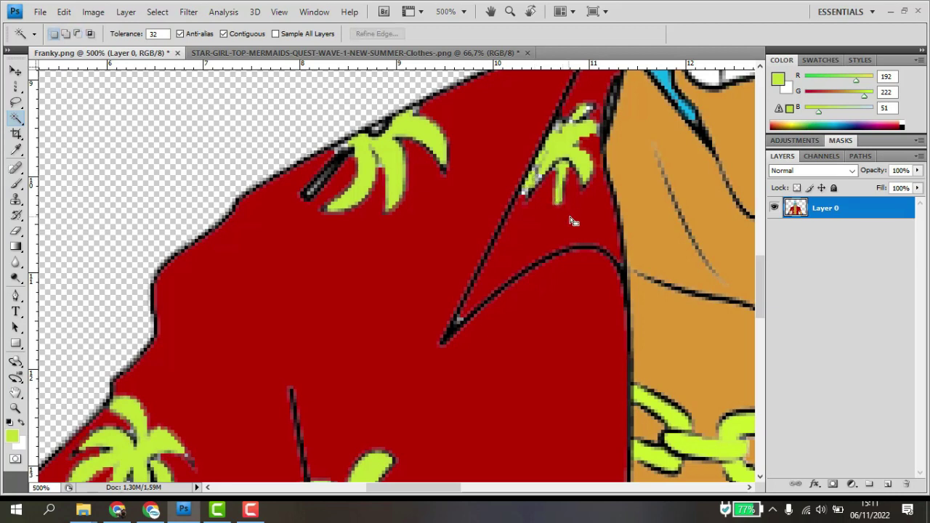
# - Fill the remaining gaps around the left collar palm's top leaf with the lime green
pyautogui.click(570, 125)
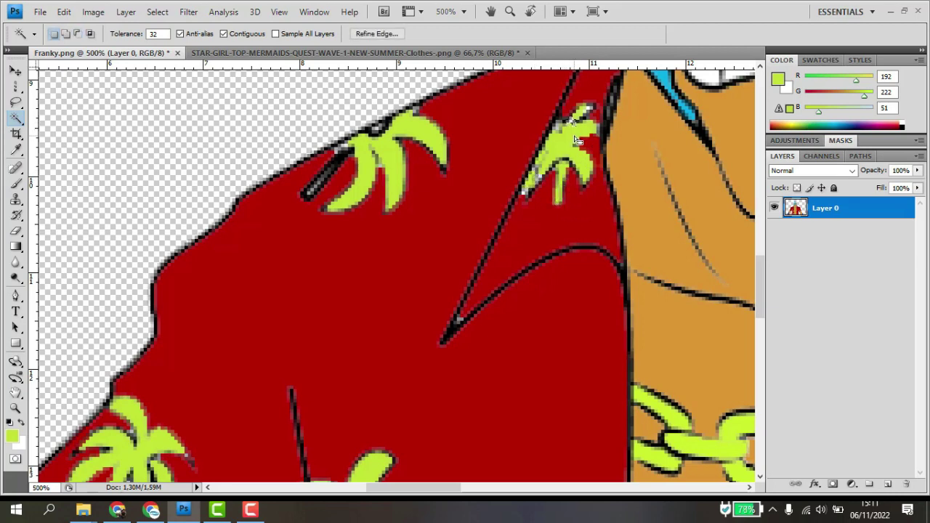
pyautogui.hotkey('alt', 'BackSpace')
pyautogui.hotkey('ctrl', 'd')
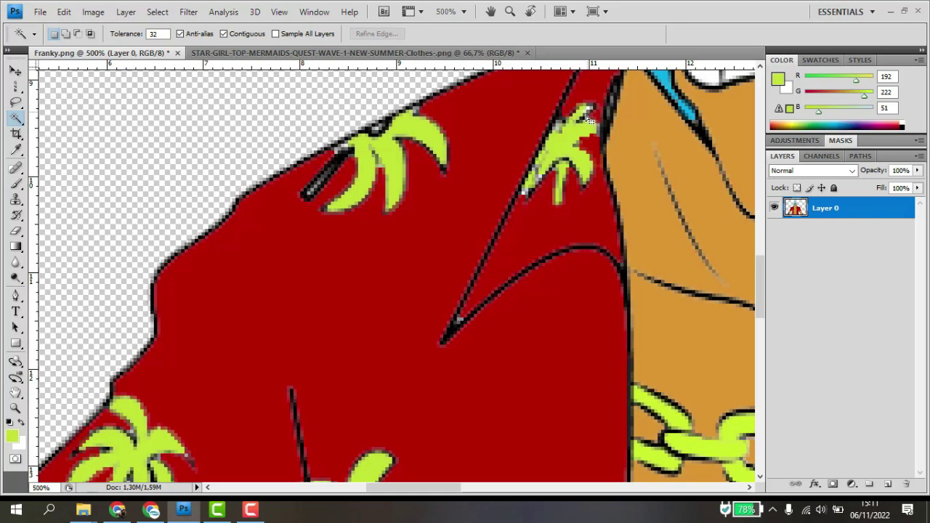
pyautogui.click(587, 119)
pyautogui.hotkey('alt', 'BackSpace')
pyautogui.hotkey('ctrl', 'd')
# - Fill the small gap at the top of the left shoulder's palm tree and the lower end of its trunk with lime green
pyautogui.click(377, 129)
pyautogui.hotkey('alt', 'BackSpace')
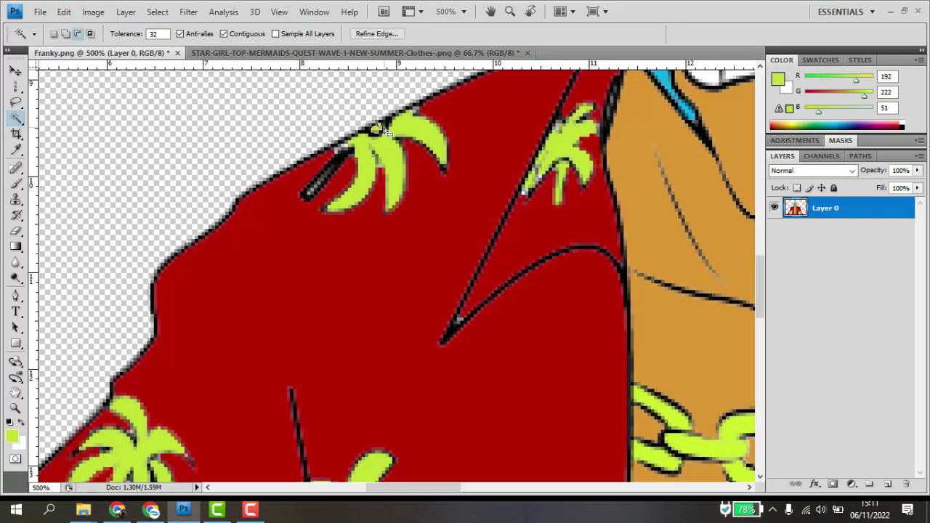
pyautogui.hotkey('ctrl', 'd')
pyautogui.click(315, 188)
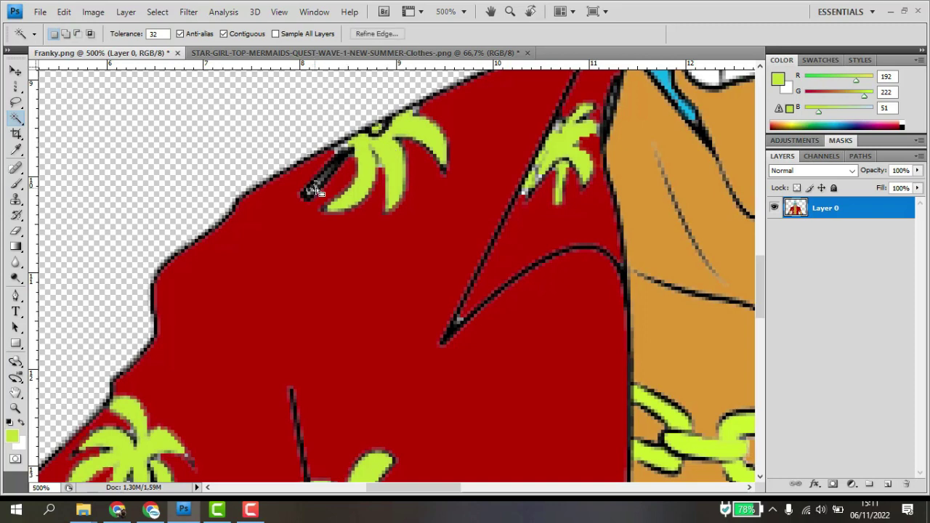
pyautogui.hotkey('alt', 'BackSpace')
pyautogui.hotkey('ctrl', 'd')
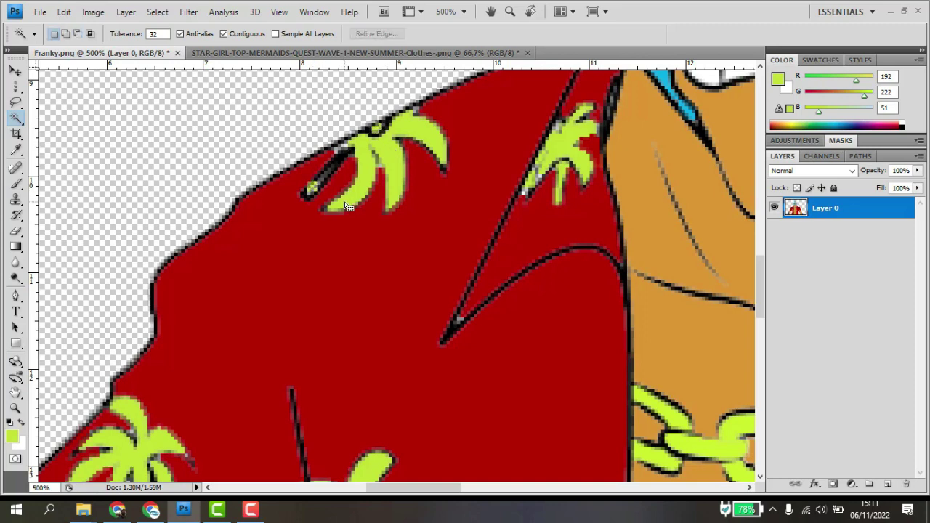
# - Recolour the lime area surrounding the right collar's palm tree with the shirt's dark red (185, 0, 0)
pyautogui.hotkey('ctrl', '-')
pyautogui.hotkey('ctrl', '-')
pyautogui.hotkey('ctrl', '-')
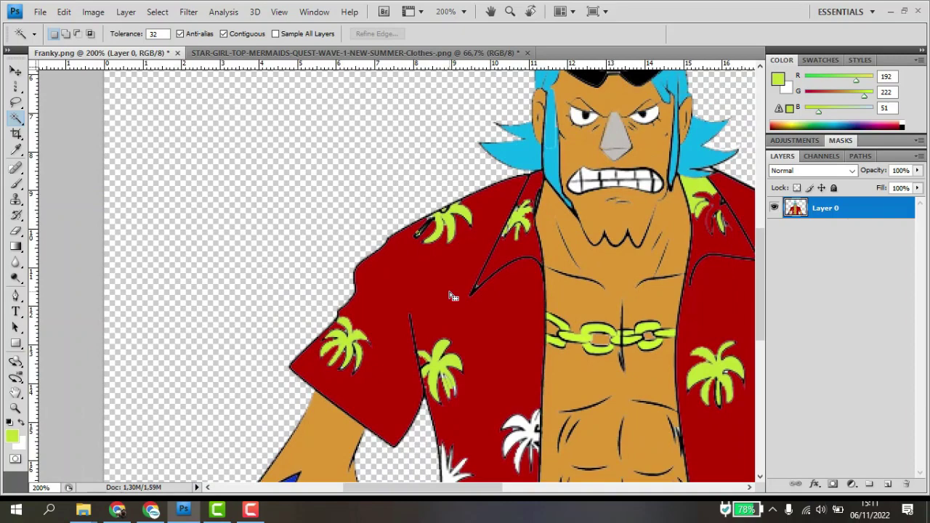
pyautogui.moveTo(701, 297); pyautogui.dragTo(444, 320)
pyautogui.hotkey('ctrl', '+')
pyautogui.hotkey('ctrl', '+')
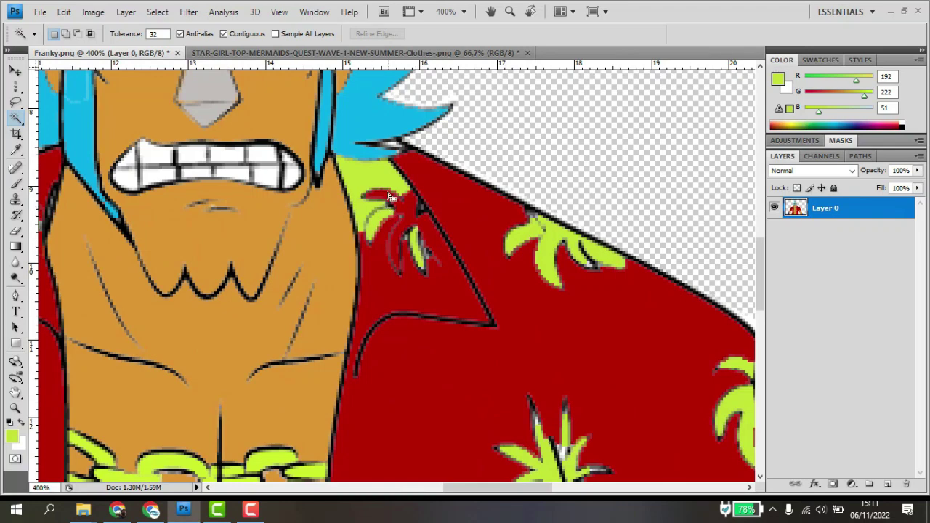
pyautogui.click(367, 180)
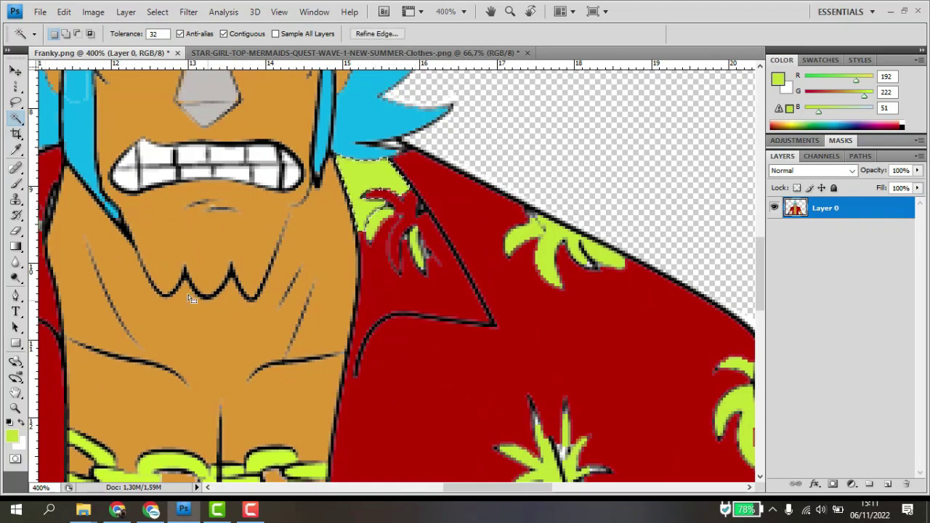
pyautogui.press('i')
pyautogui.click(398, 292)
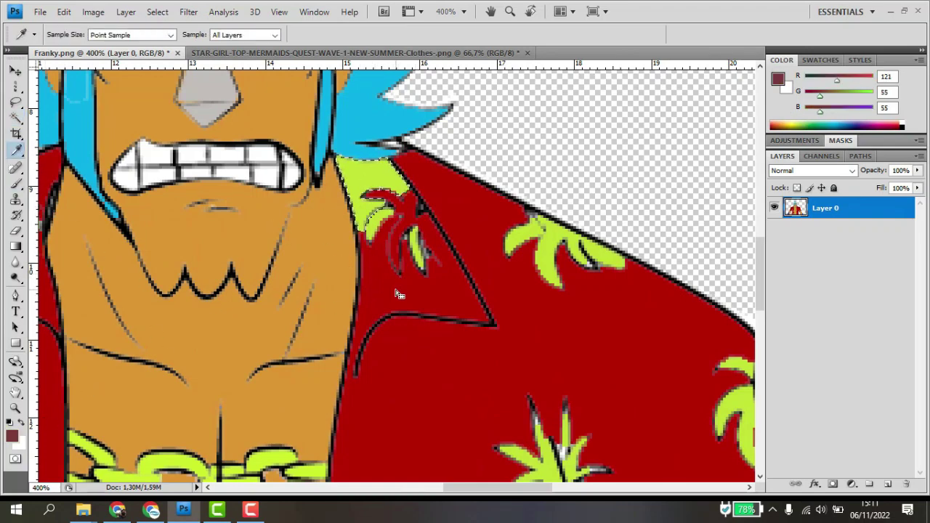
pyautogui.hotkey('alt', 'BackSpace')
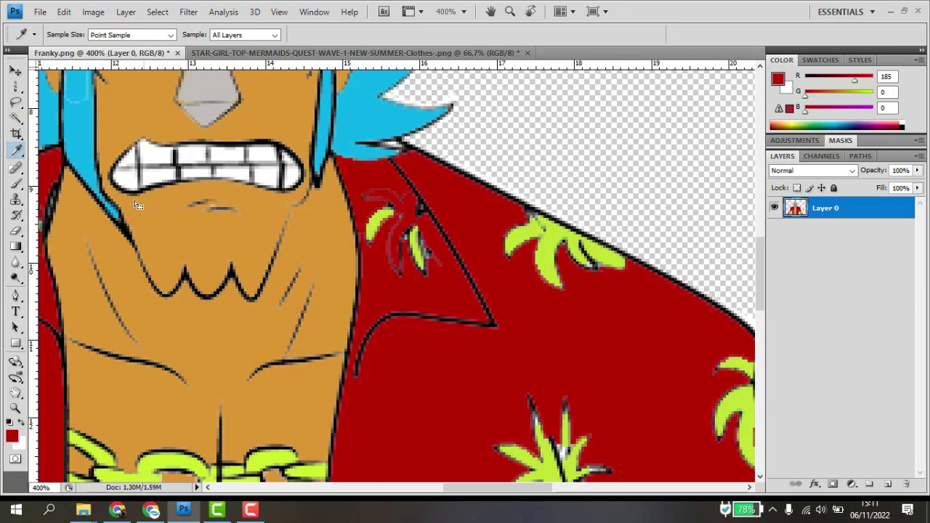
# - Trace the right collar palm's missing leaves with the Pen tool, turn the path into a selection and fill it with the sampled lime green
pyautogui.click(15, 295)
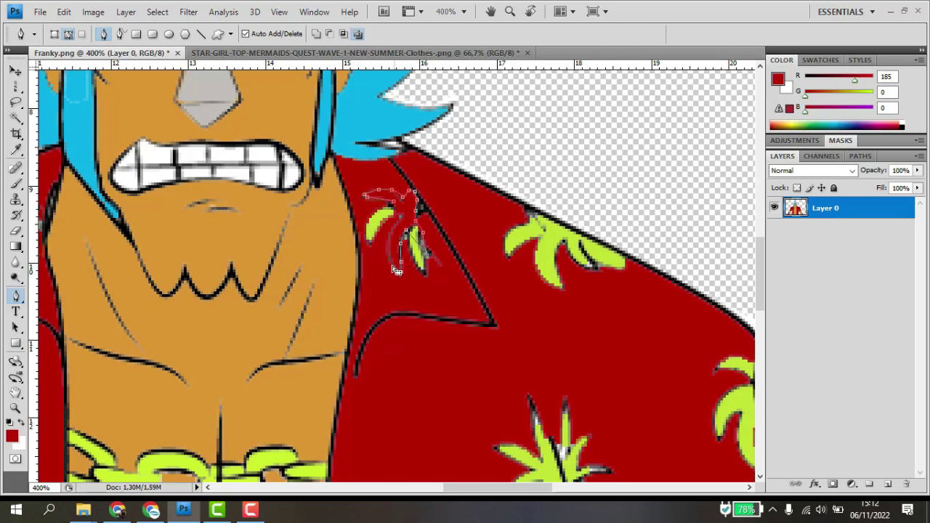
pyautogui.rightClick(385, 205)
pyautogui.click(407, 263)
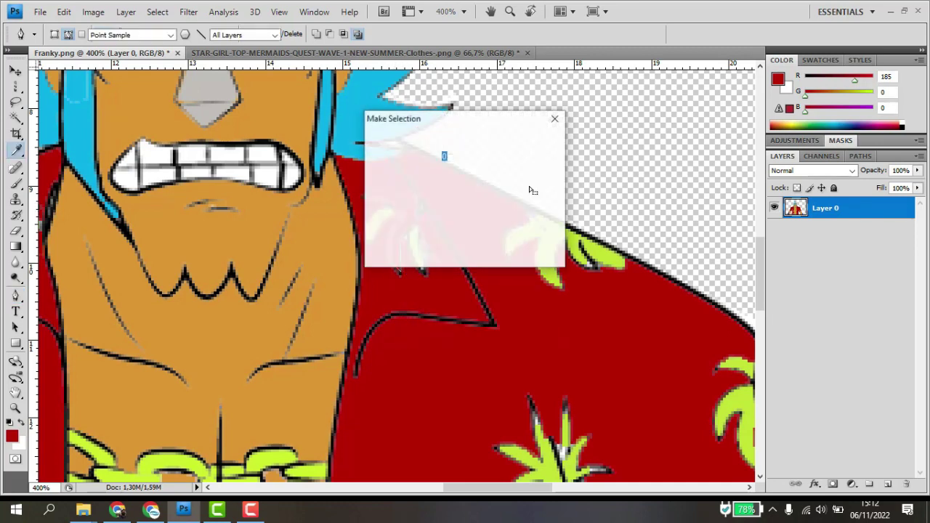
pyautogui.click(544, 148)
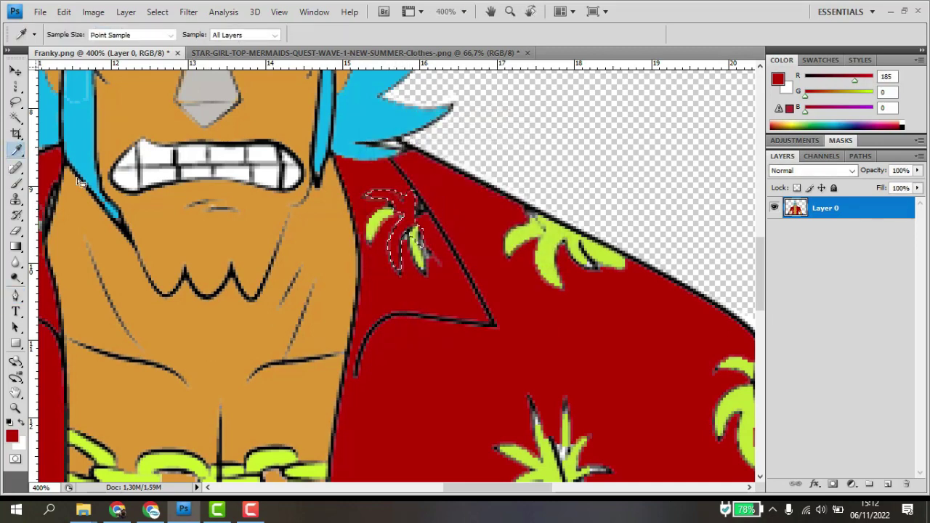
pyautogui.click(378, 228)
pyautogui.hotkey('alt', 'BackSpace')
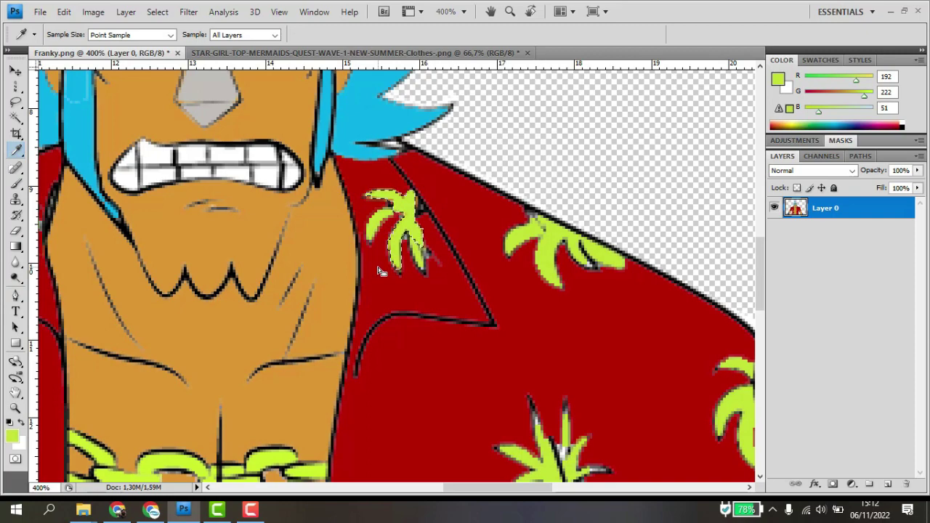
pyautogui.hotkey('ctrl', 'd')
pyautogui.click(15, 72)
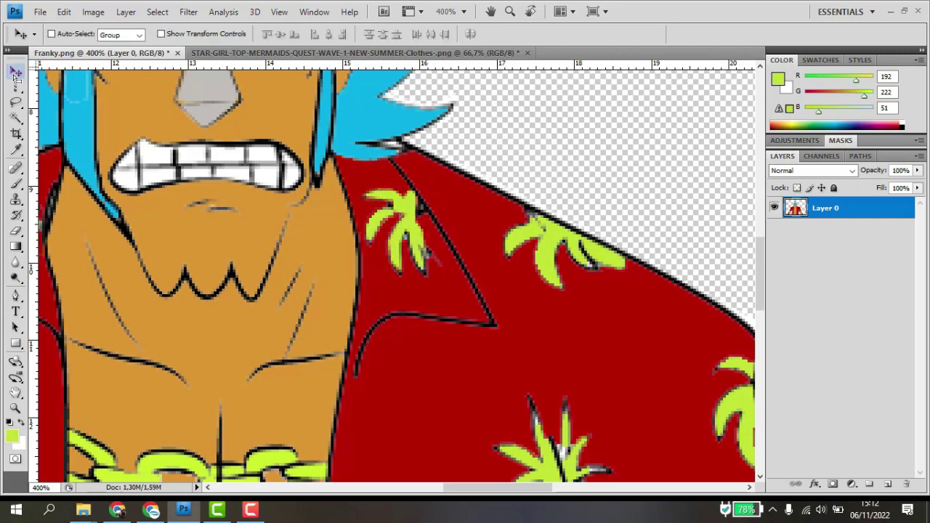
pyautogui.moveTo(585, 399); pyautogui.dragTo(529, 248)
pyautogui.scroll(-2, 555, 326)
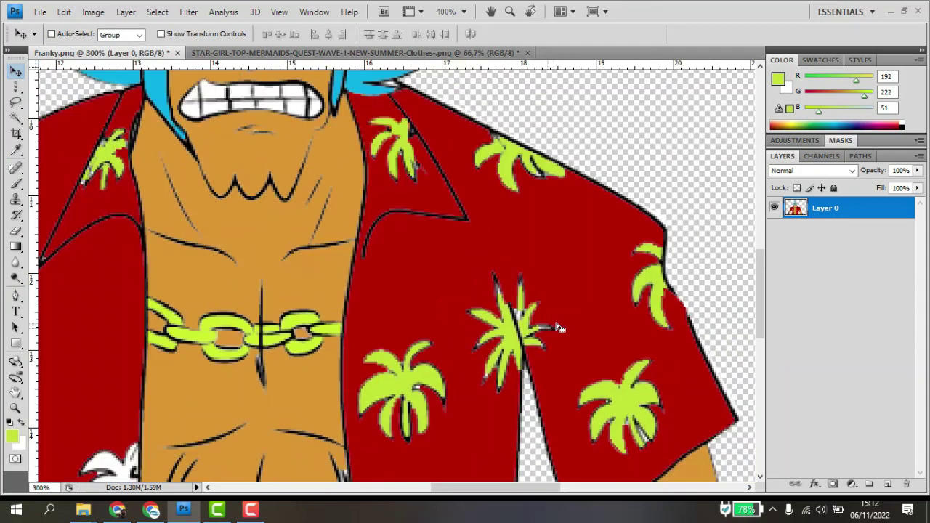
pyautogui.scroll(2, 640, 379)
pyautogui.moveTo(652, 429); pyautogui.dragTo(615, 349)
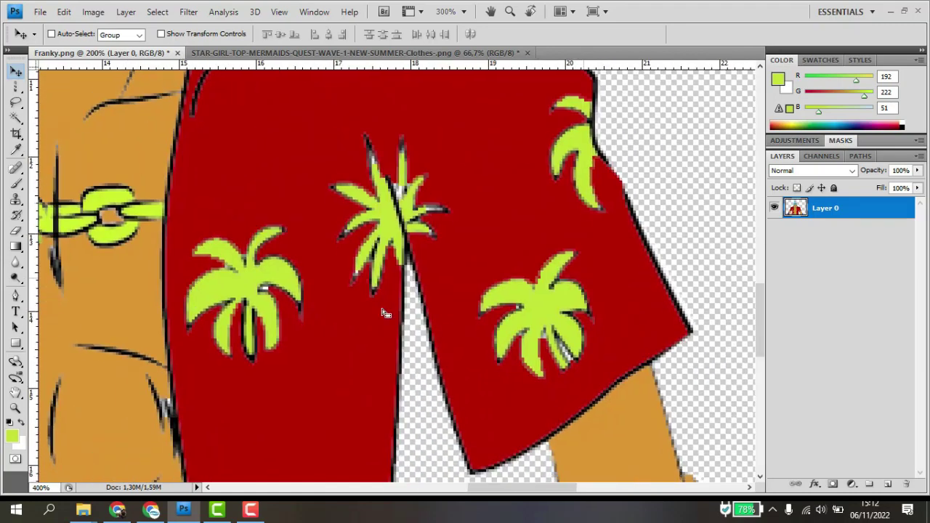
pyautogui.click(16, 120)
pyautogui.click(571, 360)
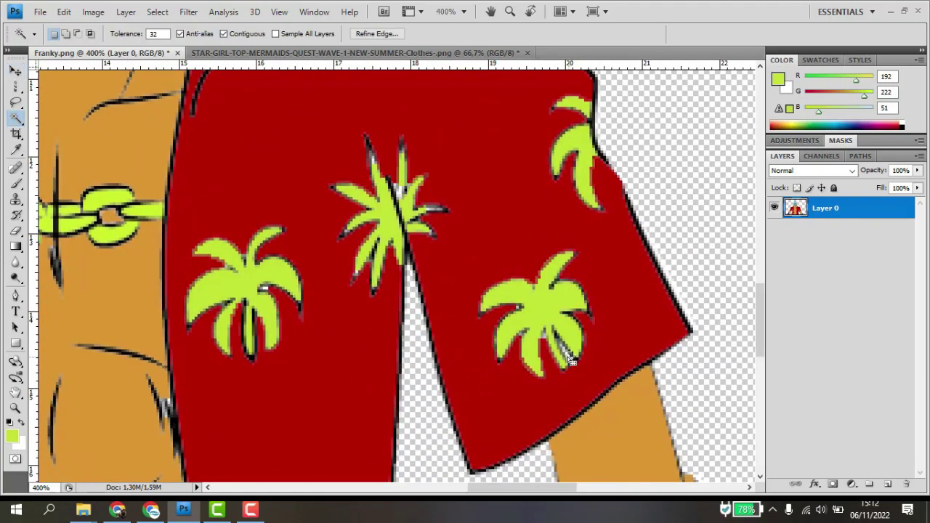
pyautogui.click(17, 441)
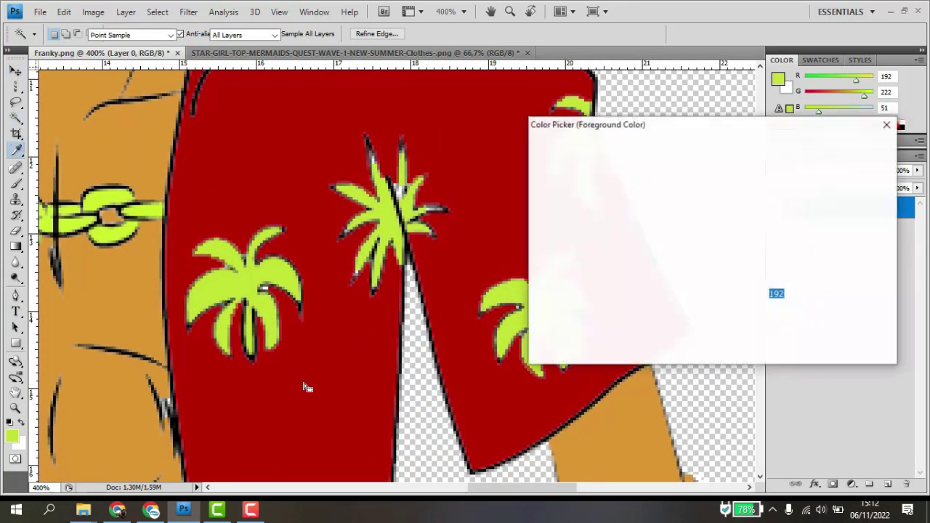
pyautogui.click(832, 148)
pyautogui.click(16, 133)
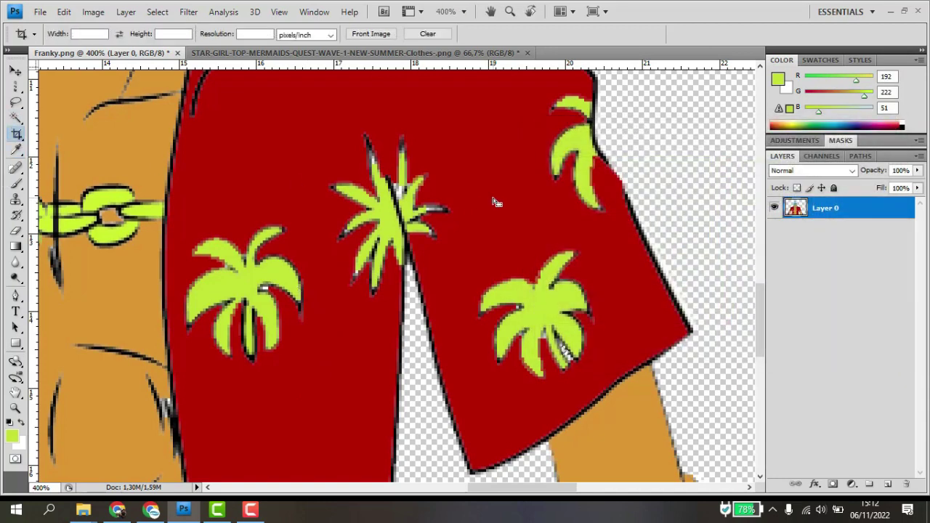
# - Fill the white gaps between the lower-right leaves of the right sleeve's bottom palm with the shirt's sampled dark red (185, 0, 0)
pyautogui.press('i')
pyautogui.click(509, 223)
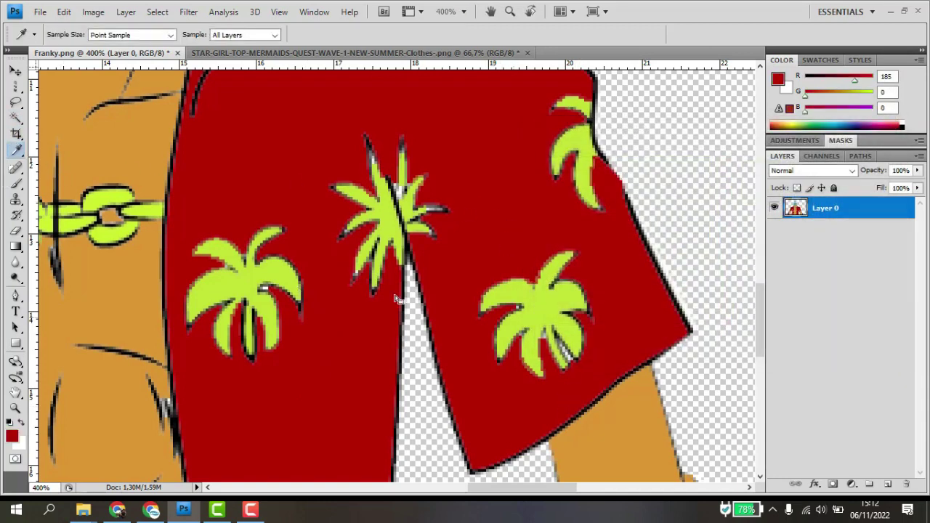
pyautogui.click(16, 119)
pyautogui.scroll(2, 668, 401)
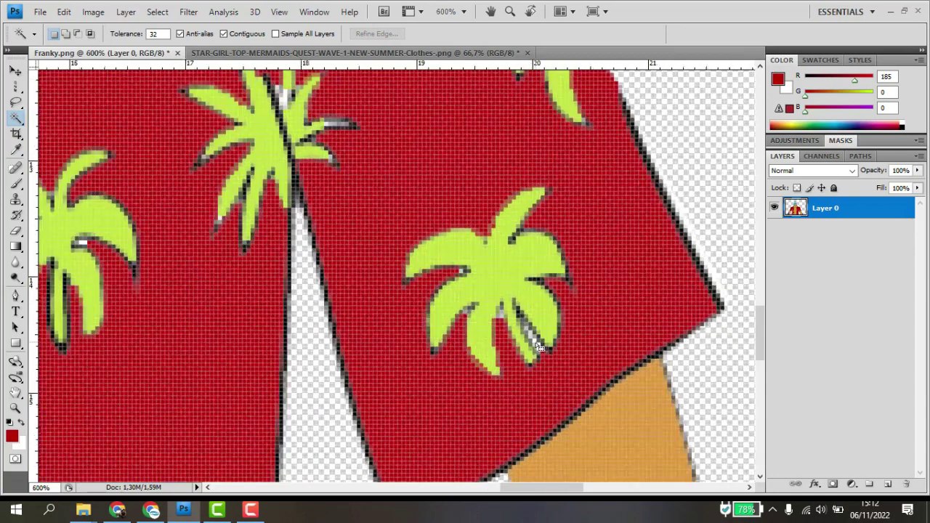
pyautogui.hotkey('alt', 'BackSpace')
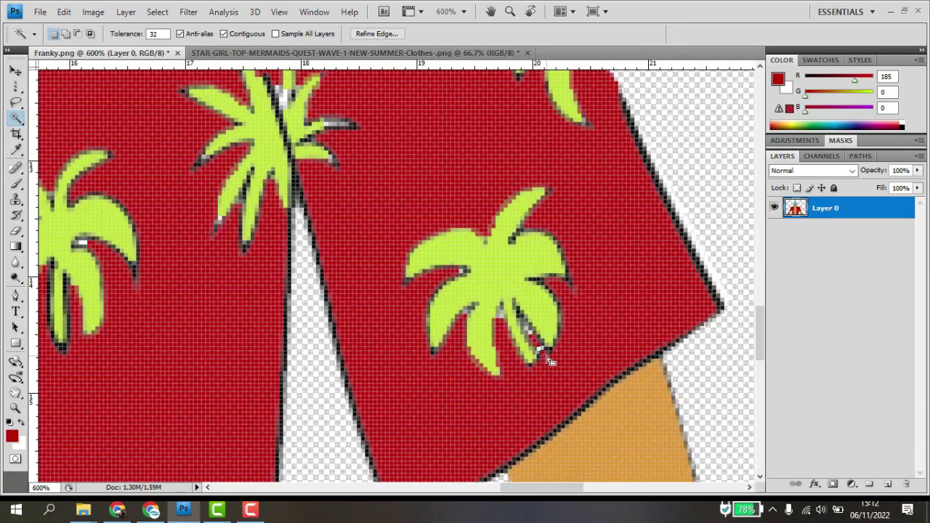
pyautogui.hotkey('alt', 'BackSpace')
pyautogui.click(527, 328)
pyautogui.hotkey('alt', 'BackSpace')
pyautogui.hotkey('ctrl', 'd')
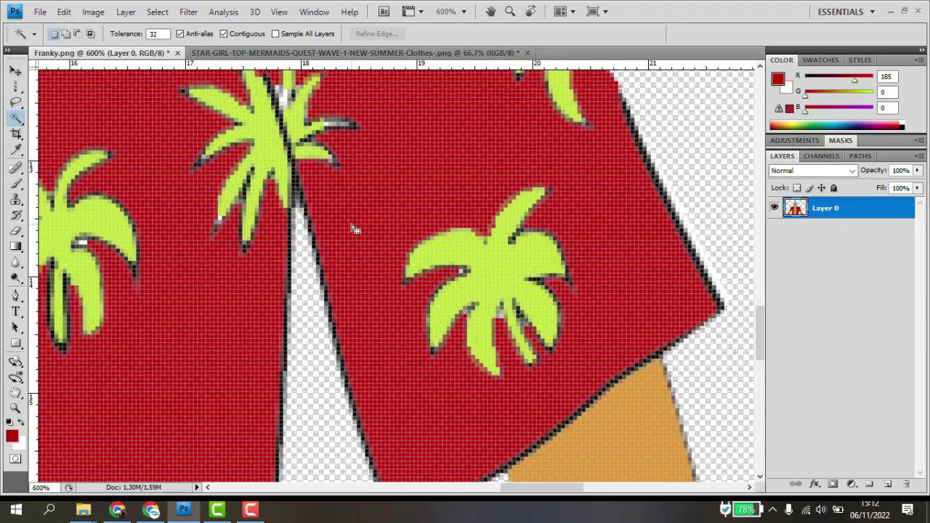
# - Sample the palm lime green (192, 222, 51) and fill the white gap in the palm crossing the right sleeve seam
pyautogui.scroll(-1, 354, 230)
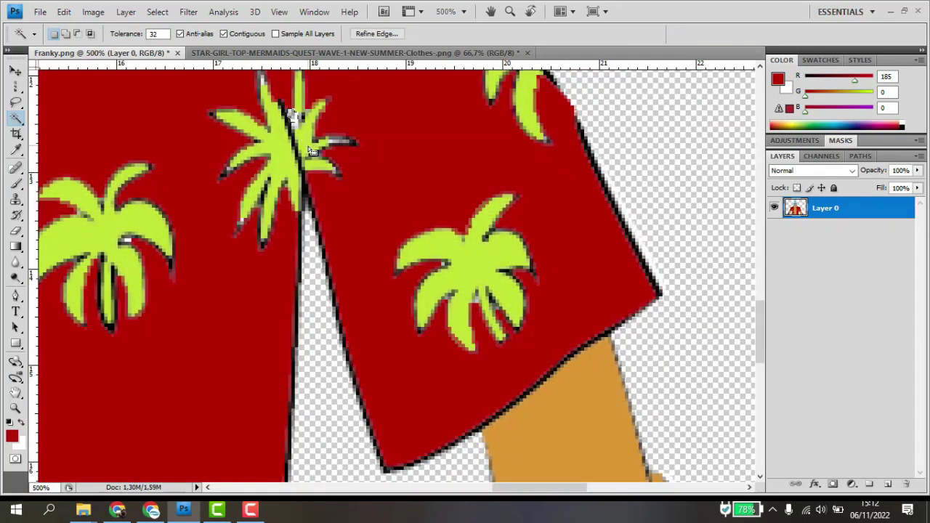
pyautogui.click(16, 149)
pyautogui.click(293, 155)
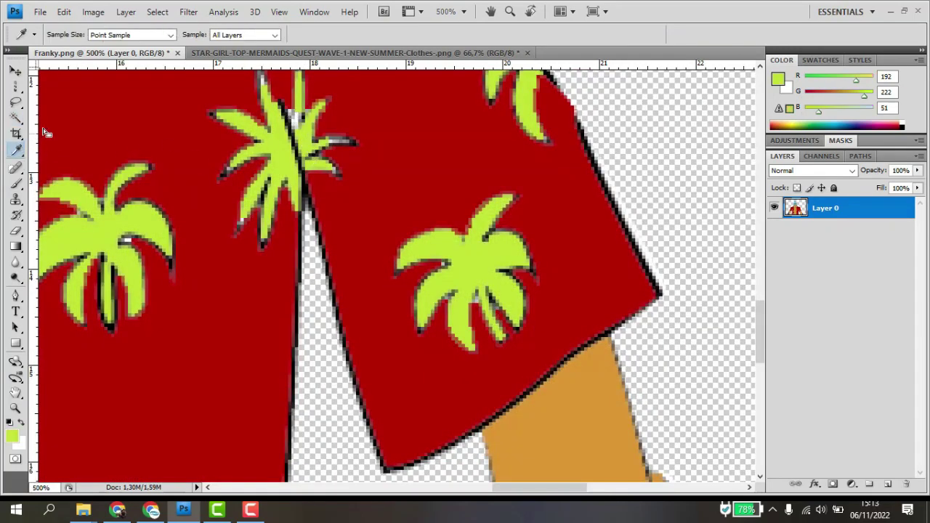
pyautogui.click(16, 118)
pyautogui.click(289, 115)
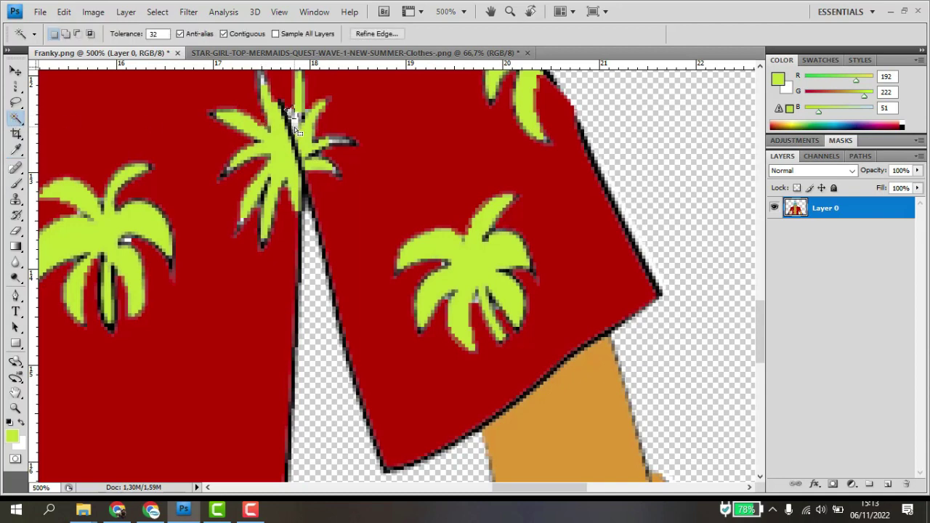
pyautogui.hotkey('ctrl', 'd')
pyautogui.click(294, 119)
pyautogui.hotkey('alt', 'Delete')
pyautogui.hotkey('ctrl', 'd')
pyautogui.hotkey('ctrl', '-')
pyautogui.hotkey('ctrl', '-')
pyautogui.hotkey('ctrl', '-')
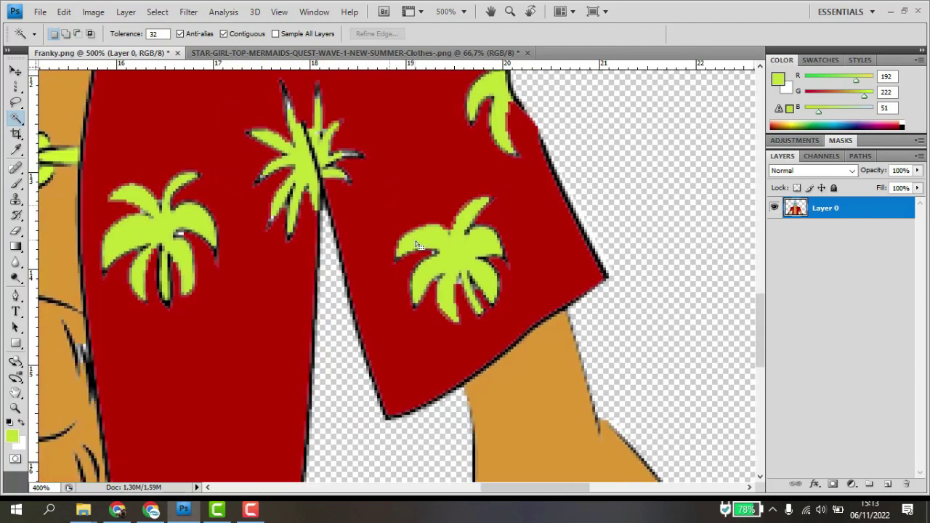
# - Select the white gap under the right leaf of the right front panel's palm and fill it with the shirt's sampled dark red
pyautogui.scroll(3, 293, 259)
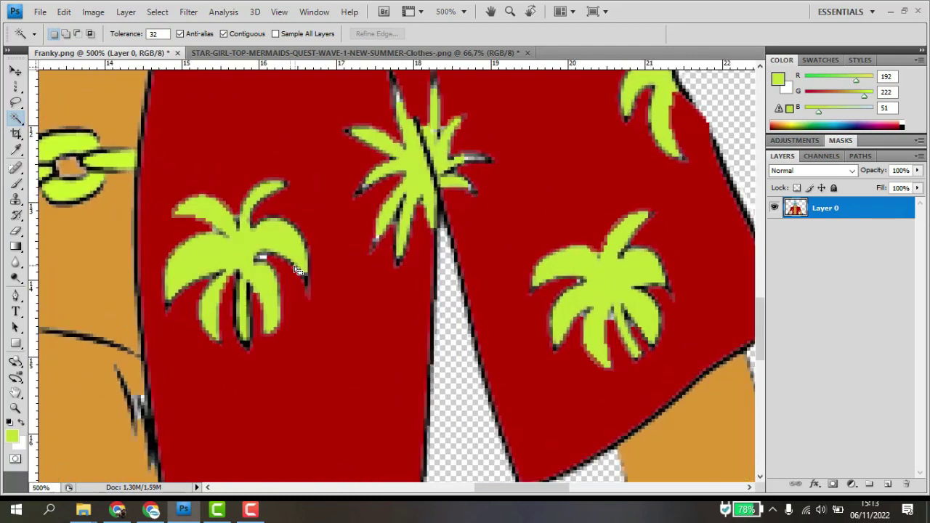
pyautogui.click(263, 260)
pyautogui.click(263, 260)
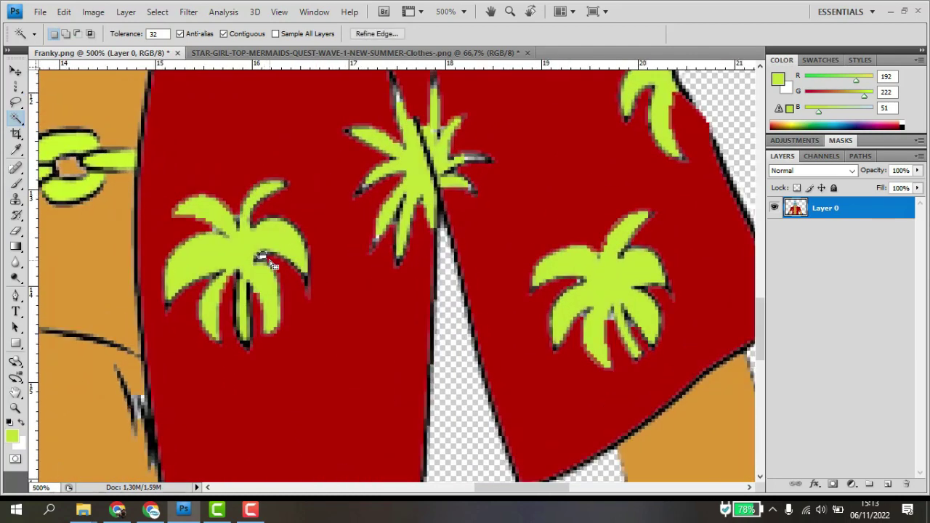
pyautogui.press('i')
pyautogui.click(253, 157)
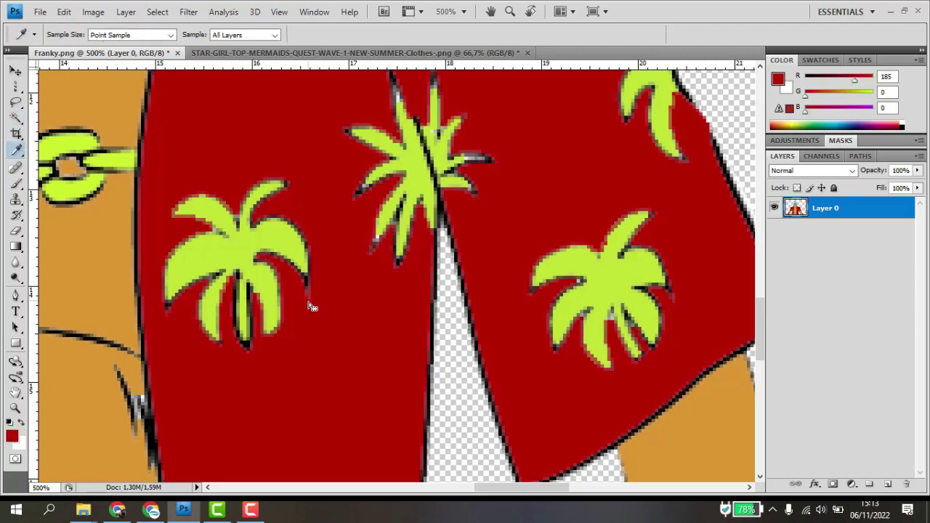
# - Fill the white gaps at the base of the lower leaves on the palm beside the left sleeve seam with sampled lime (191, 216, 75)
pyautogui.scroll(-5, 311, 306)
pyautogui.scroll(2, 346, 389)
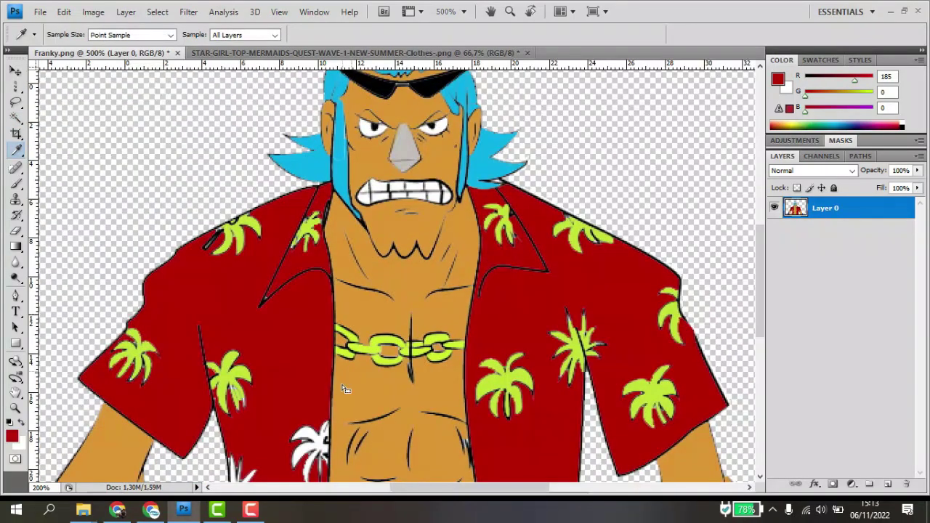
pyautogui.scroll(-3, 345, 389)
pyautogui.scroll(4, 271, 367)
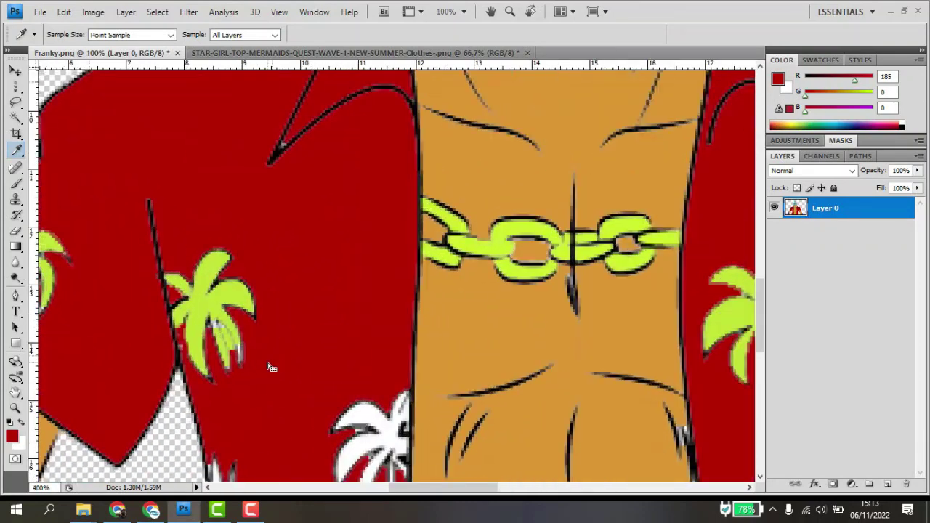
pyautogui.scroll(2, 271, 367)
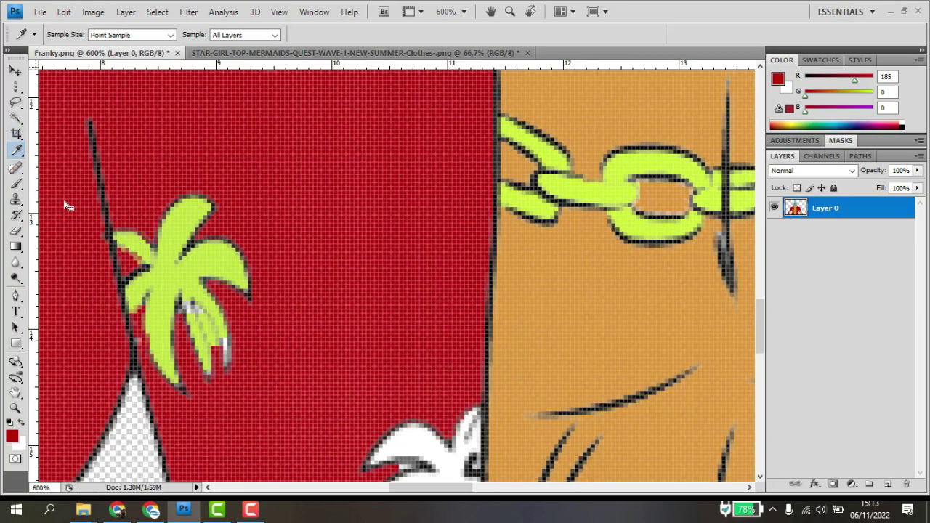
pyautogui.click(225, 296)
pyautogui.press('w')
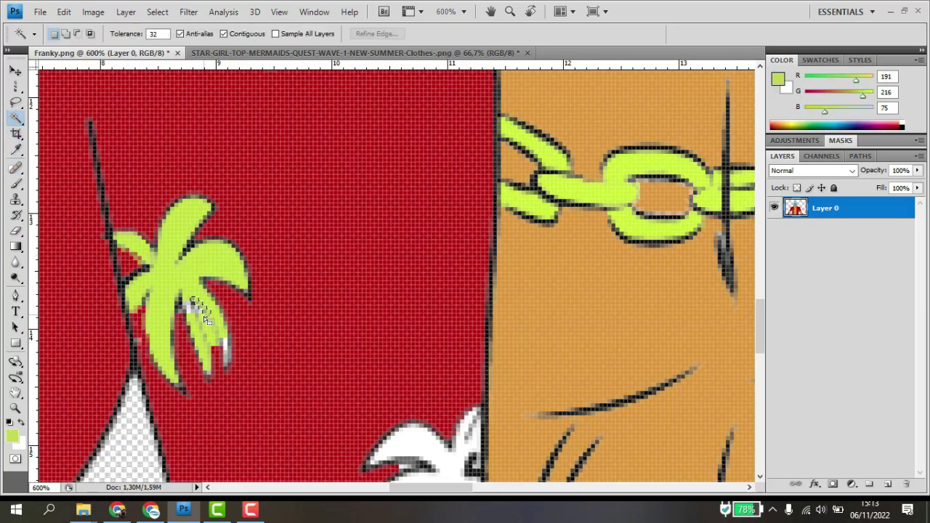
pyautogui.click(205, 317)
pyautogui.hotkey('alt', 'BackSpace')
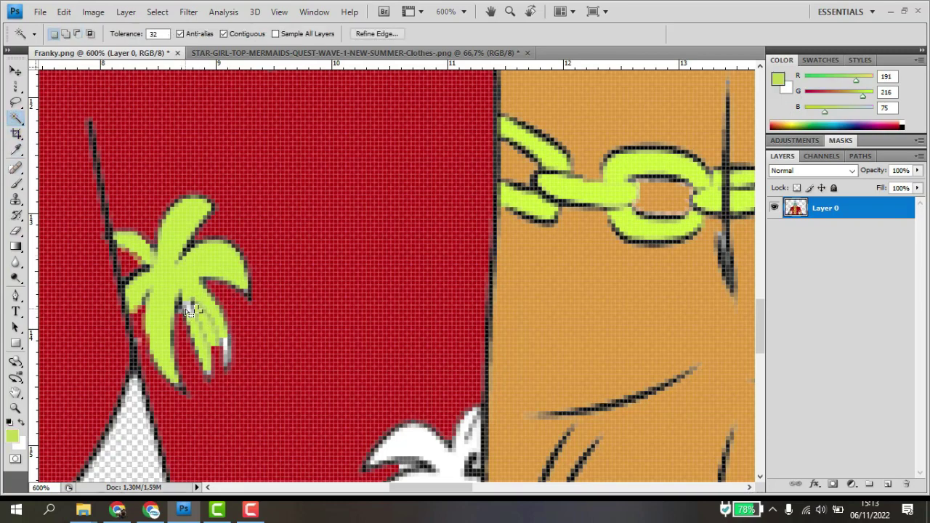
pyautogui.hotkey('alt', 'BackSpace')
pyautogui.hotkey('ctrl', 'd')
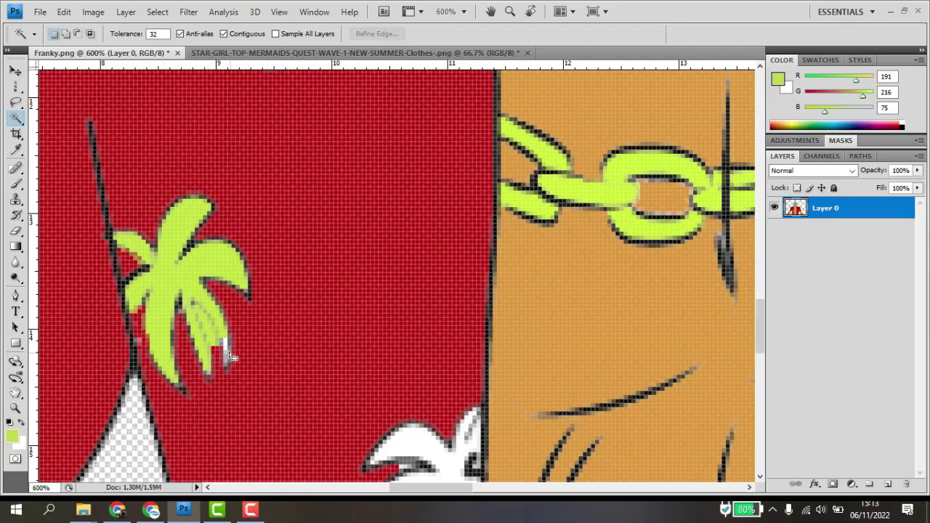
# - Fill the remaining white leaf tip of the palm beside the left sleeve seam with lime green
pyautogui.click(226, 356)
pyautogui.click(227, 359)
pyautogui.hotkey('ctrl', 'd')
# - Fill the white palm at the left panel's front edge with lime green, including its trunk and small lower leaves
pyautogui.scroll(-5, 419, 266)
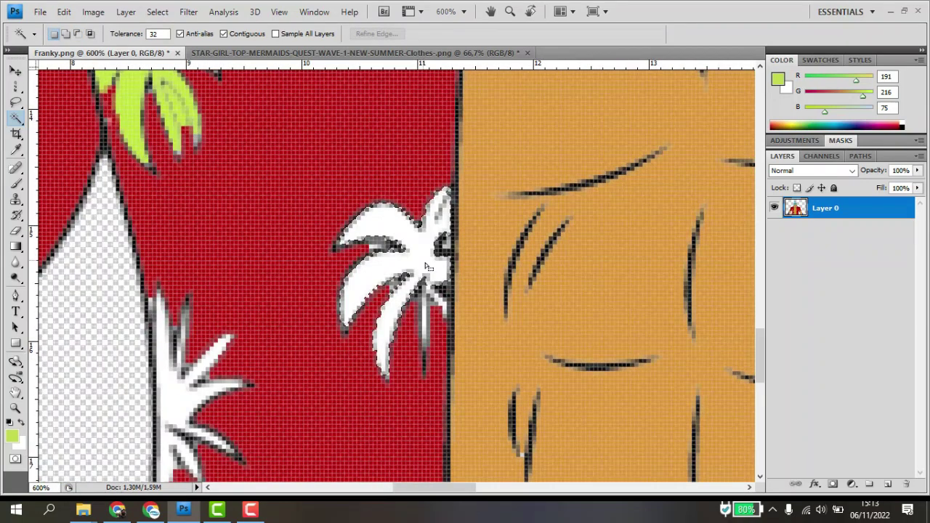
pyautogui.click(431, 279)
pyautogui.hotkey('alt', 'BackSpace')
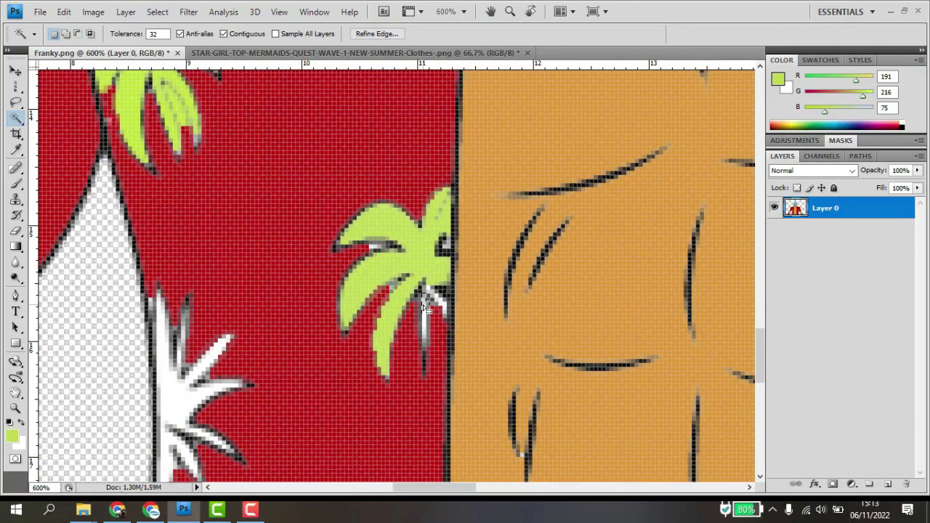
pyautogui.click(431, 294)
pyautogui.hotkey('alt', 'BackSpace')
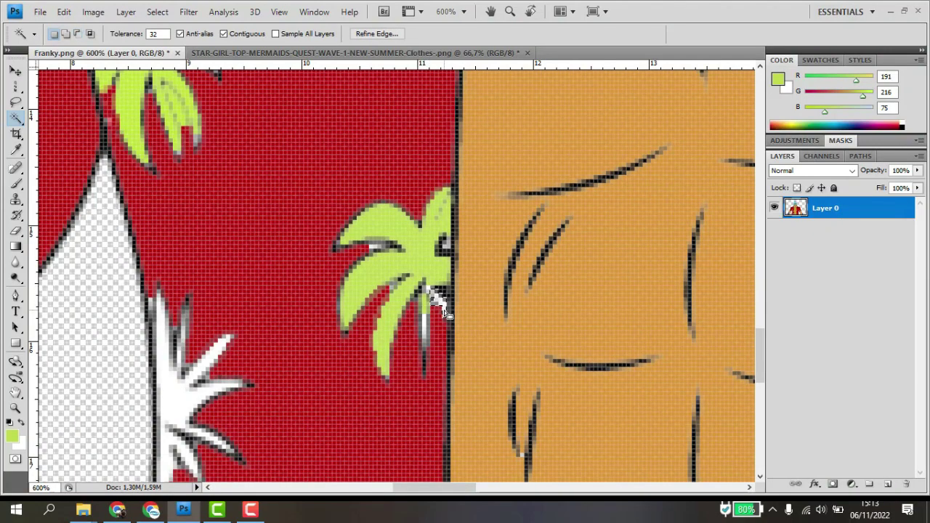
pyautogui.hotkey('alt', 'BackSpace')
pyautogui.hotkey('alt', 'BackSpace')
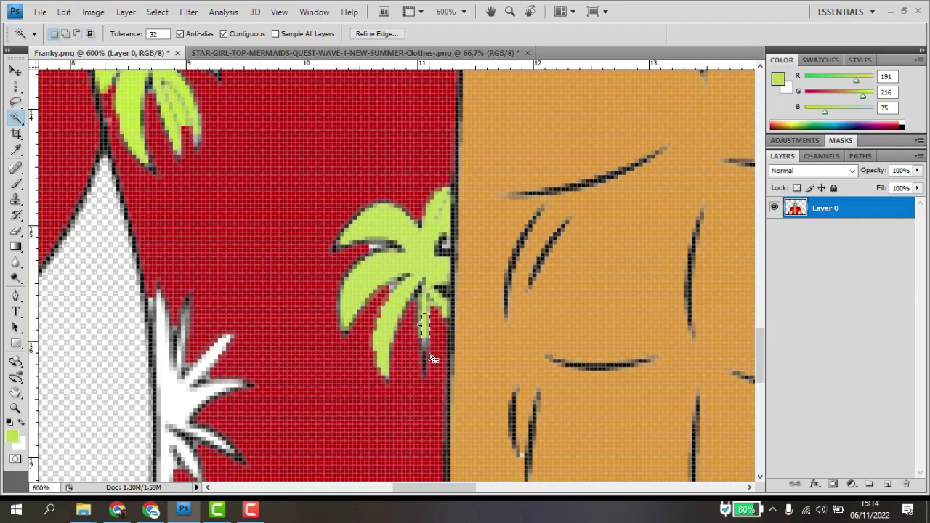
pyautogui.hotkey('ctrl', 'd')
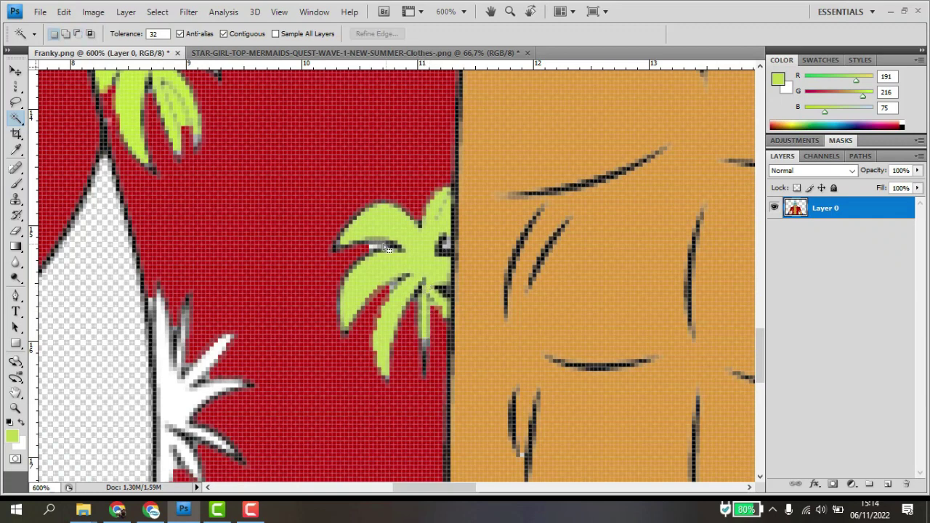
# - Fill the white spiky palm at the left panel's outer edge with lime green, including the narrow upper leaves
pyautogui.click(168, 395)
pyautogui.keyDown('shift'); pyautogui.click(174, 393); pyautogui.keyUp('shift')
pyautogui.hotkey('alt', 'BackSpace')
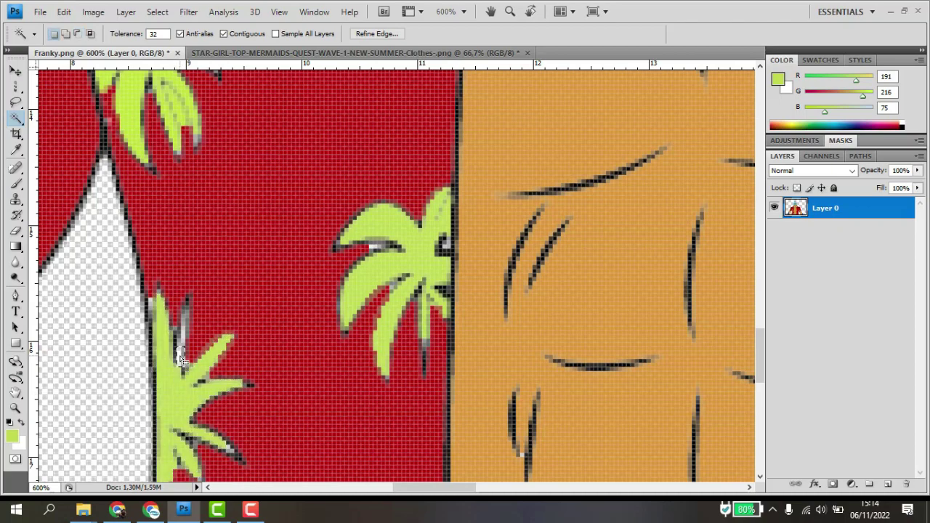
pyautogui.click(181, 356)
pyautogui.hotkey('alt', 'BackSpace')
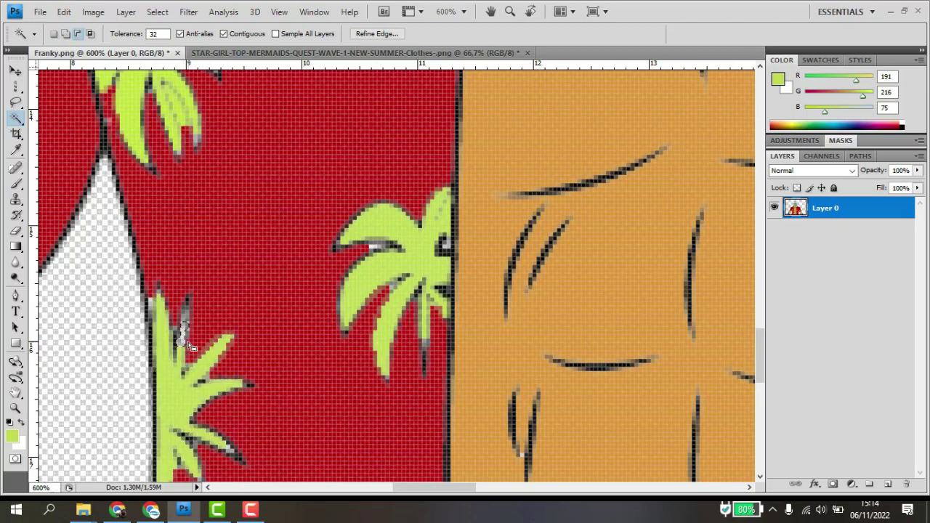
pyautogui.scroll(-3, 218, 347)
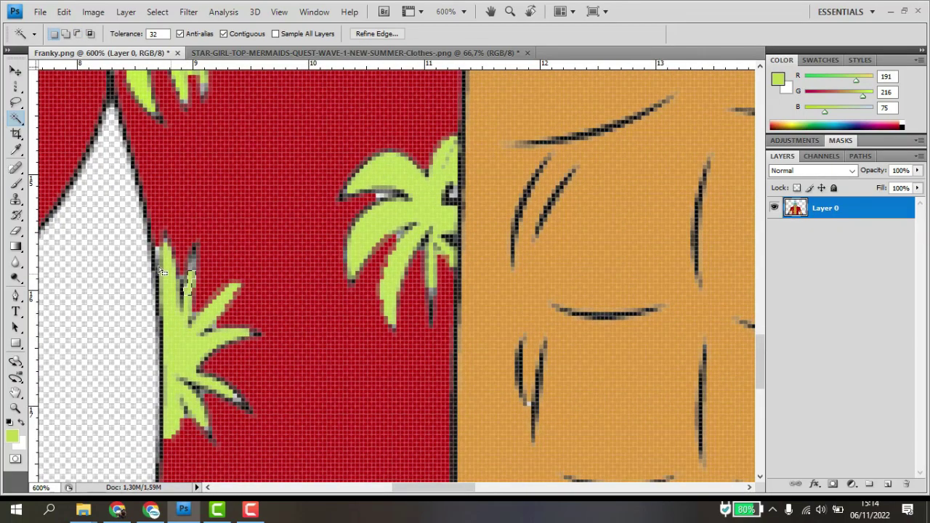
pyautogui.click(160, 254)
pyautogui.hotkey('alt', 'BackSpace')
pyautogui.hotkey('ctrl', 'd')
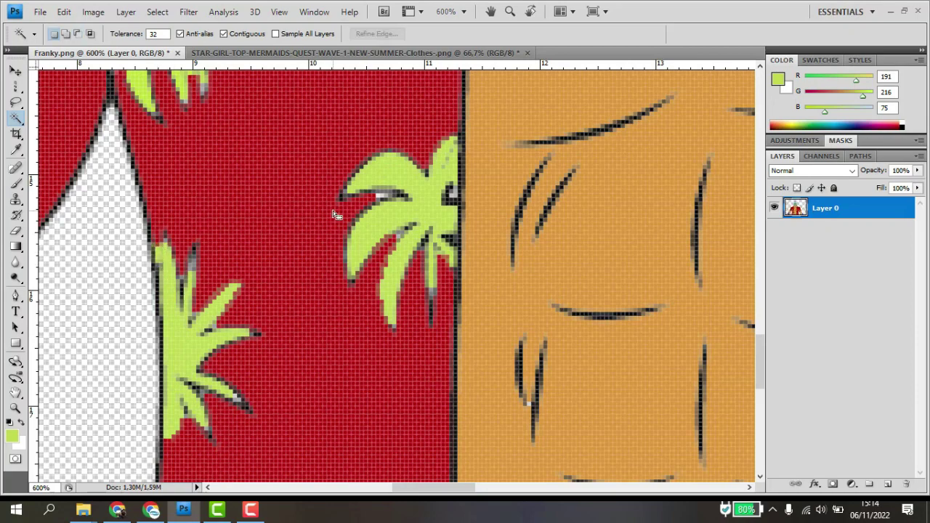
# - Sample the shirt's dark red (185, 0, 0) and fill the white gaps between the leaves of the left panel's front-edge palm
pyautogui.click(16, 149)
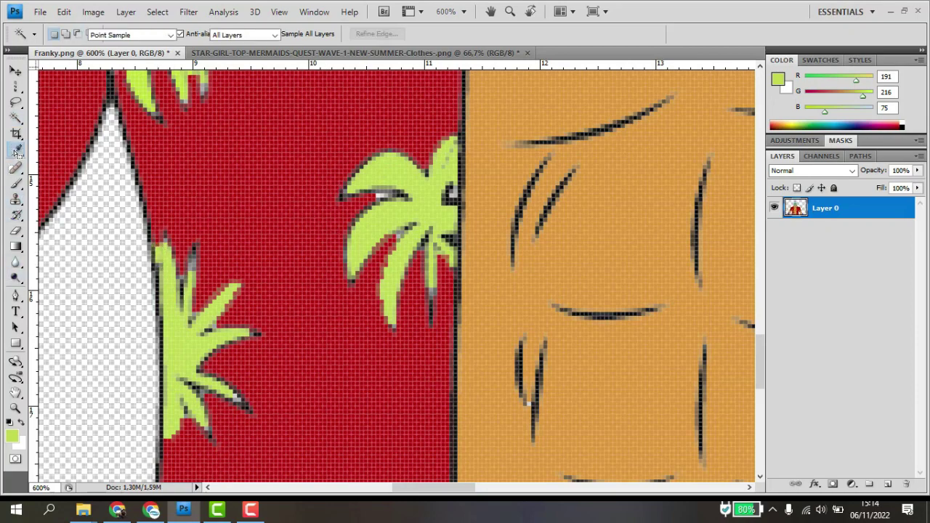
pyautogui.click(51, 180)
pyautogui.click(19, 122)
pyautogui.click(383, 198)
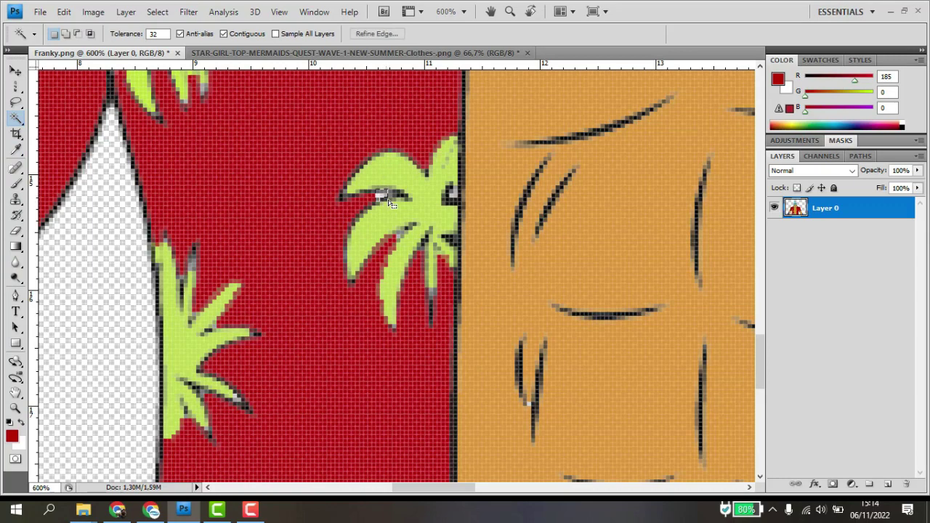
pyautogui.hotkey('alt', 'BackSpace')
pyautogui.click(451, 193)
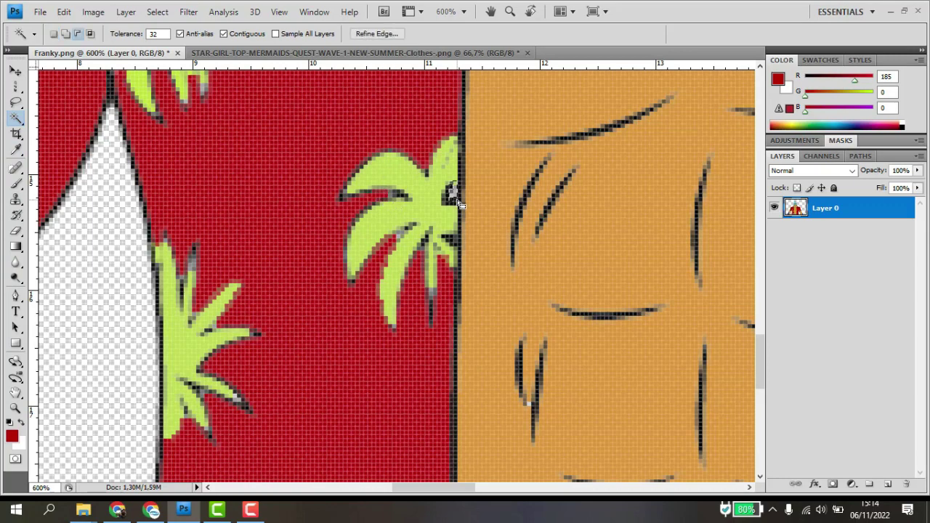
pyautogui.keyDown('shift'); pyautogui.click(451, 197); pyautogui.keyUp('shift')
pyautogui.hotkey('alt', 'BackSpace')
pyautogui.hotkey('ctrl', 'd')
# - Fill the white gaps between the lower leaves of the left panel's bottom palm and the right panel's bottom palm with dark red
pyautogui.scroll(-3, 399, 390)
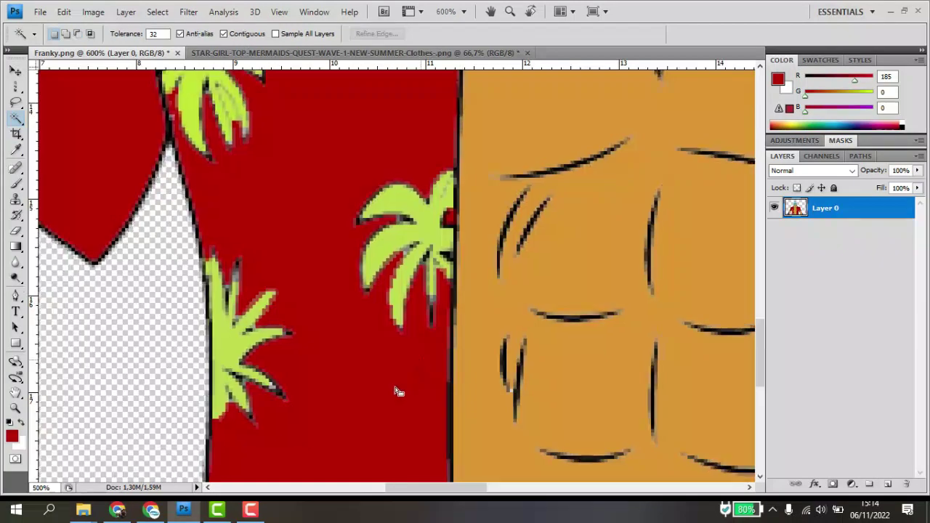
pyautogui.moveTo(392, 414); pyautogui.dragTo(390, 294)
pyautogui.scroll(-1, 390, 294)
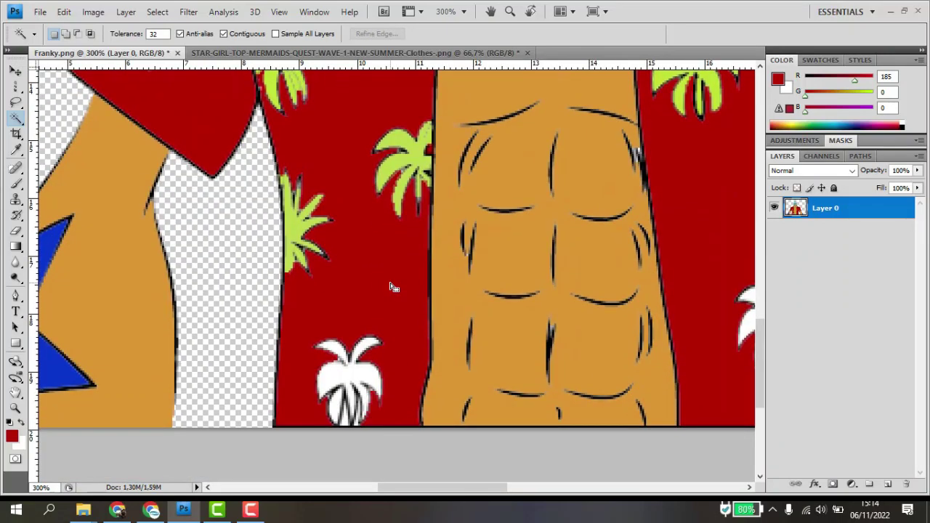
pyautogui.click(347, 427)
pyautogui.hotkey('alt', 'BackSpace')
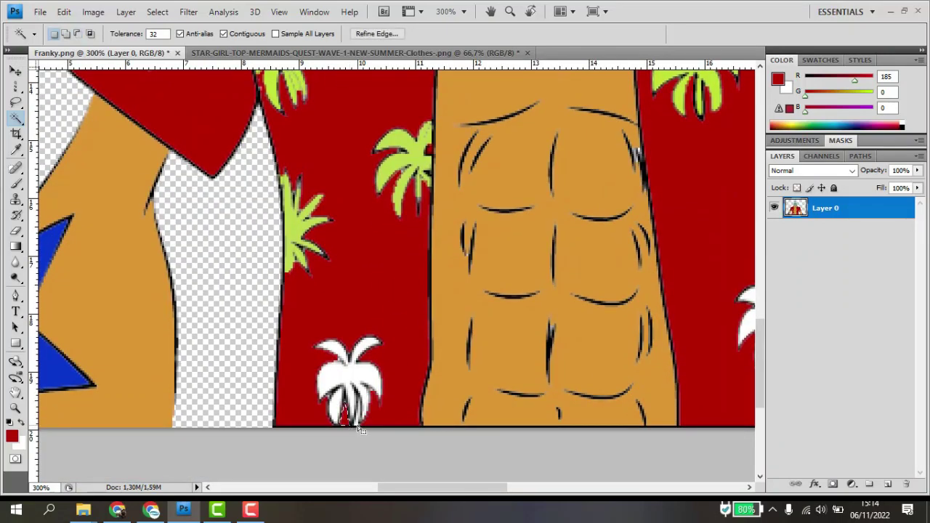
pyautogui.hotkey('ctrl', 'd')
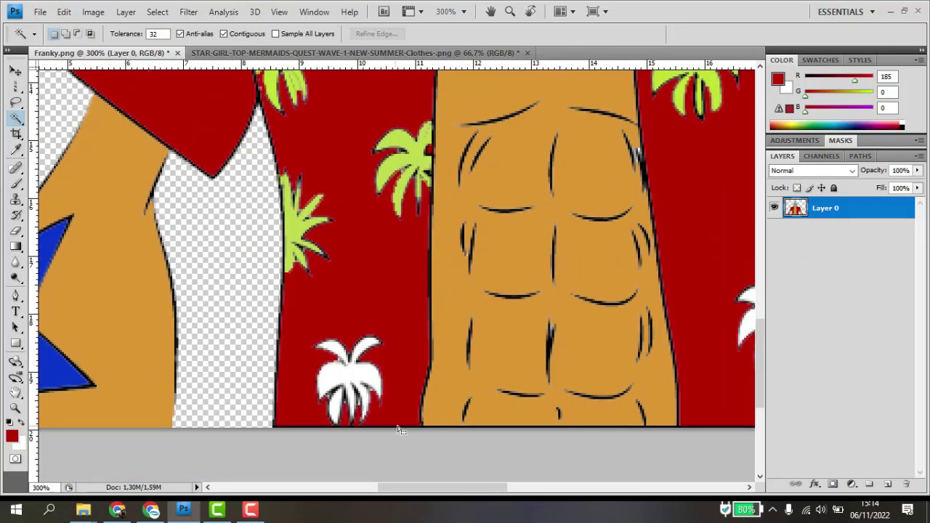
pyautogui.moveTo(399, 427); pyautogui.dragTo(279, 381)
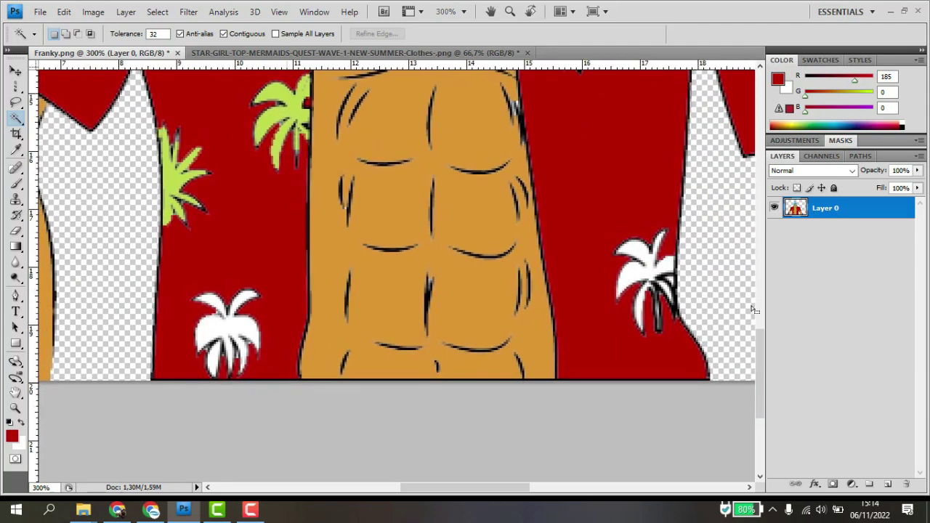
pyautogui.click(670, 282)
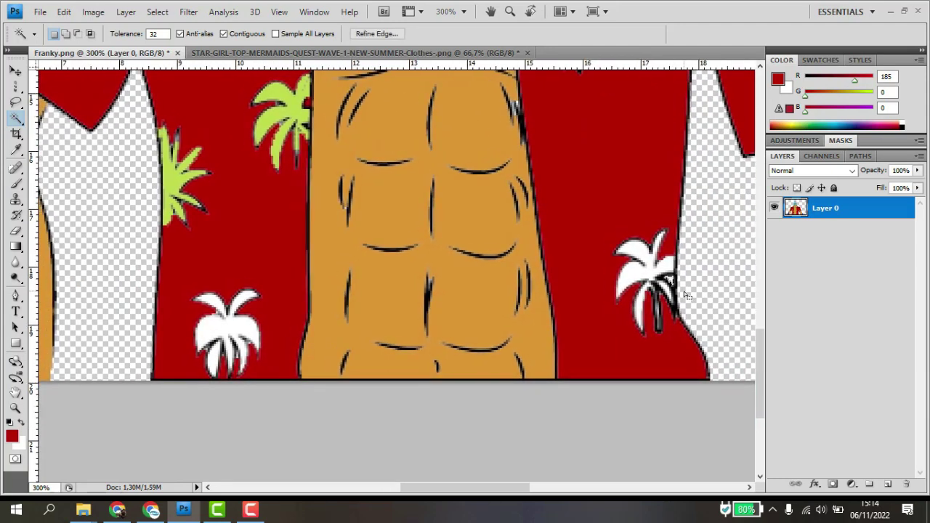
# - Sample the palms' lime green (191, 216, 75) and fill the left panel's white bottom palm, including its upper and lower leaves
pyautogui.click(16, 149)
pyautogui.click(180, 183)
pyautogui.click(16, 118)
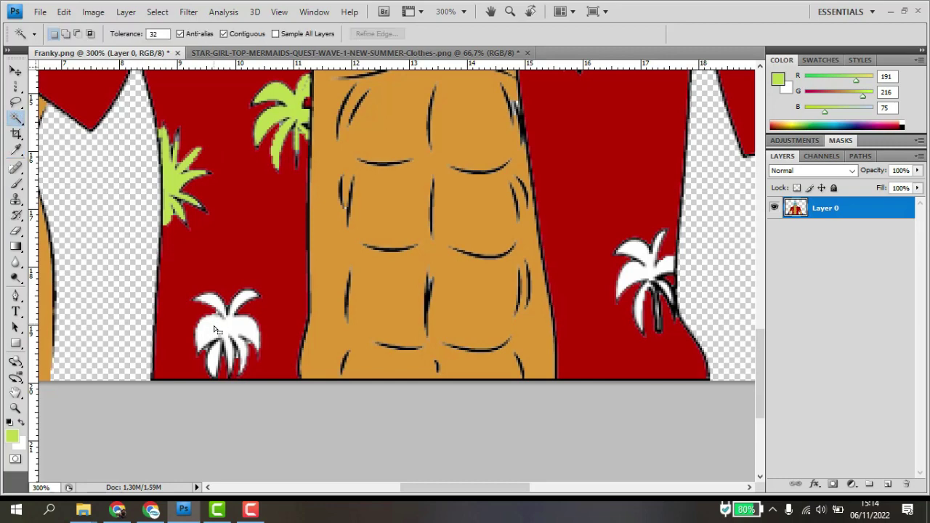
pyautogui.click(231, 336)
pyautogui.hotkey('alt', 'BackSpace')
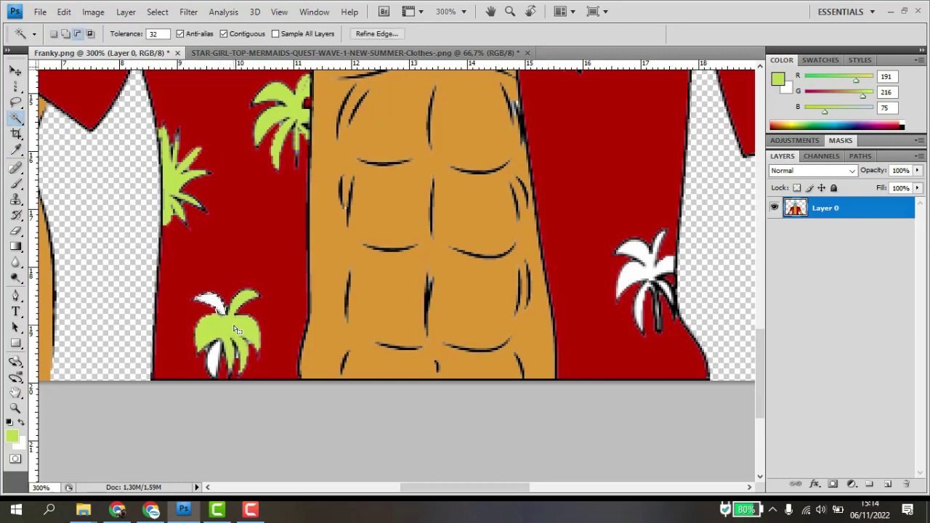
pyautogui.click(218, 361)
pyautogui.hotkey('alt', 'BackSpace')
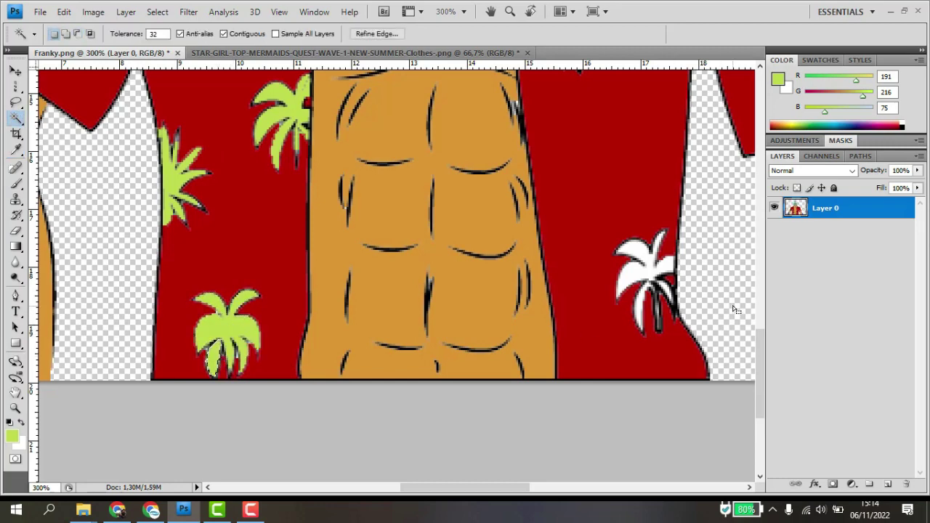
# - Fill the white palm at the right panel's bottom outer edge with lime green, including its lower leaves and trunk
pyautogui.click(650, 262)
pyautogui.hotkey('alt', 'BackSpace')
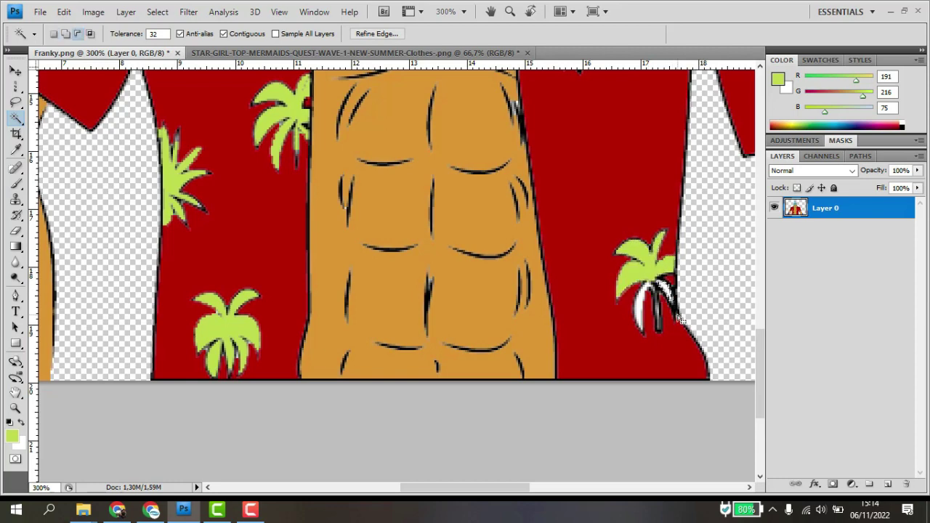
pyautogui.hotkey('alt', 'BackSpace')
pyautogui.click(642, 319)
pyautogui.hotkey('alt', 'BackSpace')
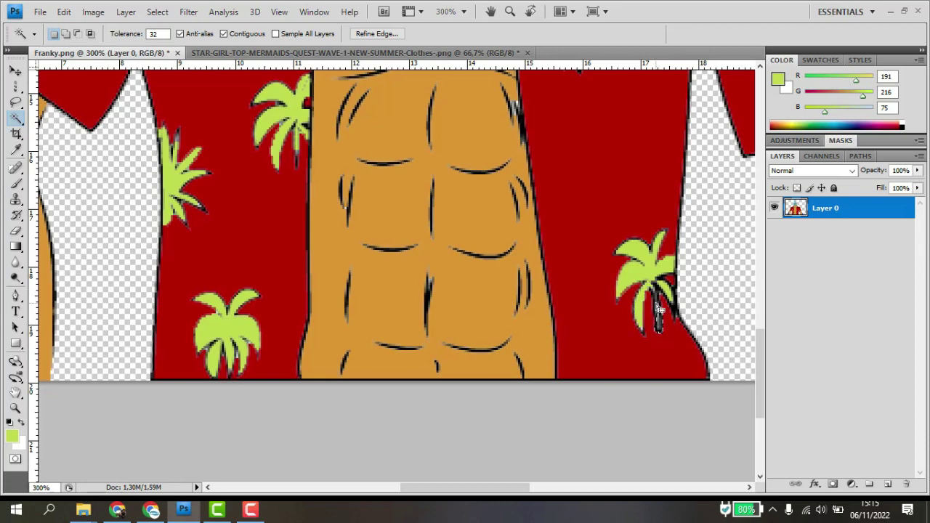
pyautogui.hotkey('alt', 'BackSpace')
pyautogui.hotkey('alt', 'BackSpace')
pyautogui.hotkey('ctrl', 'd')
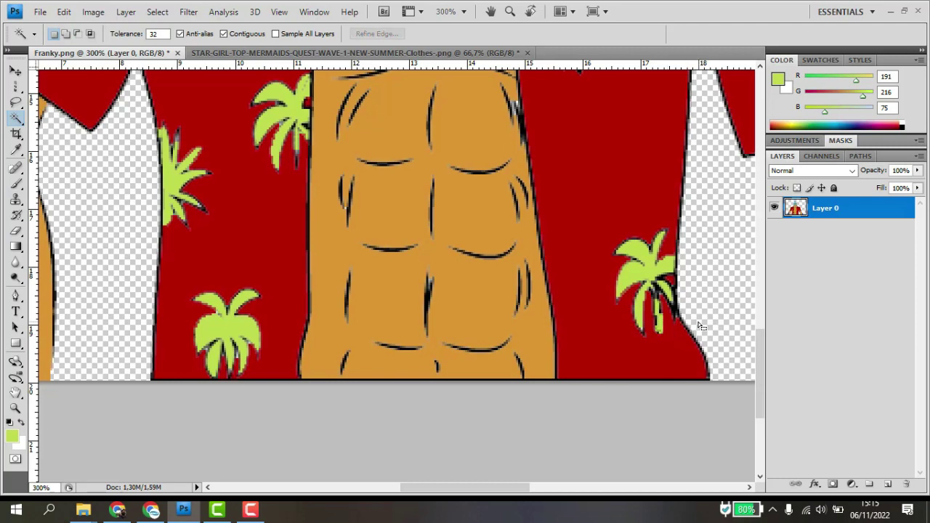
# - Add a Drop Shadow to the character layer with Multiply blending, 75% opacity, 30° angle, 5 px distance and 5 px size
pyautogui.scroll(-2, 679, 319)
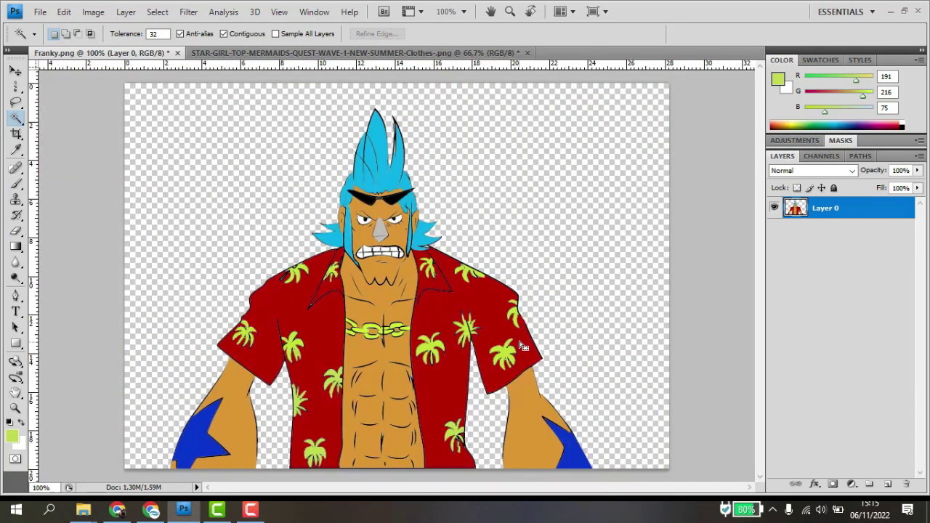
pyautogui.scroll(-1, 509, 331)
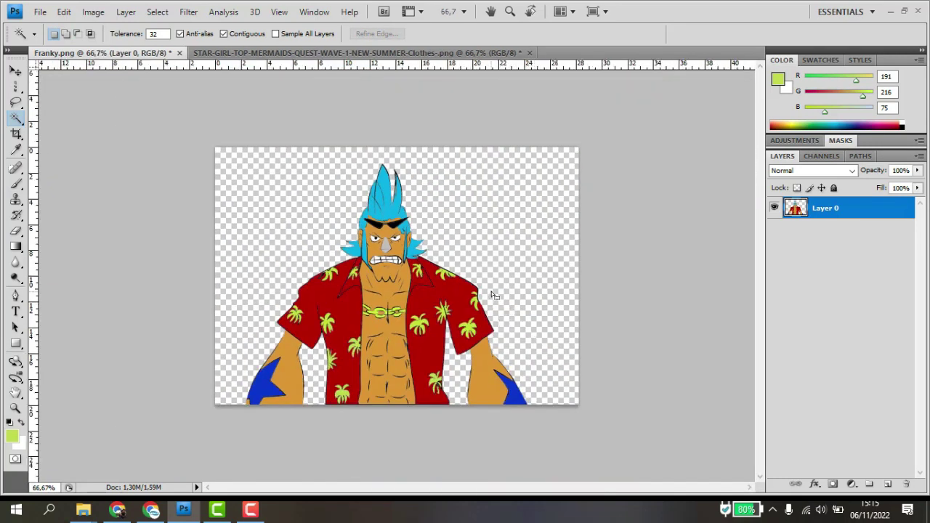
pyautogui.click(13, 69)
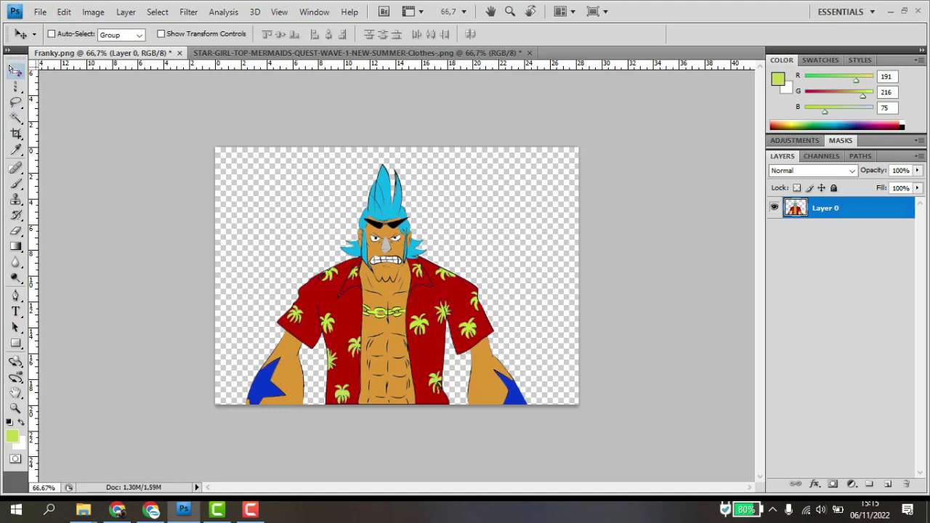
pyautogui.rightClick(837, 213)
pyautogui.click(792, 196)
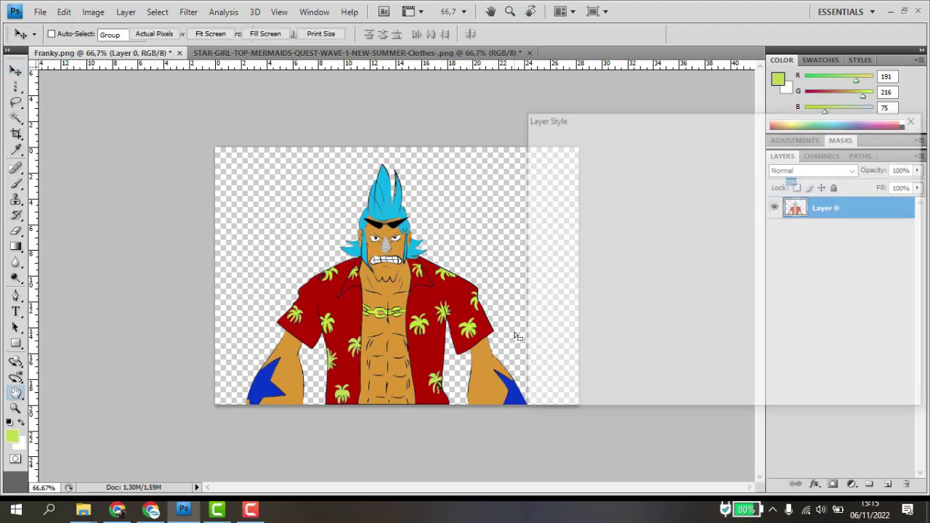
pyautogui.click(583, 180)
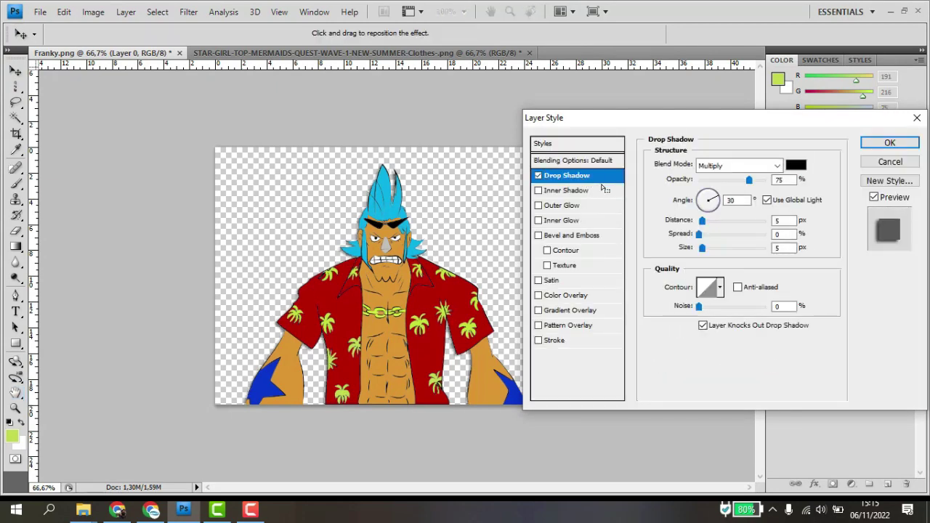
pyautogui.click(871, 146)
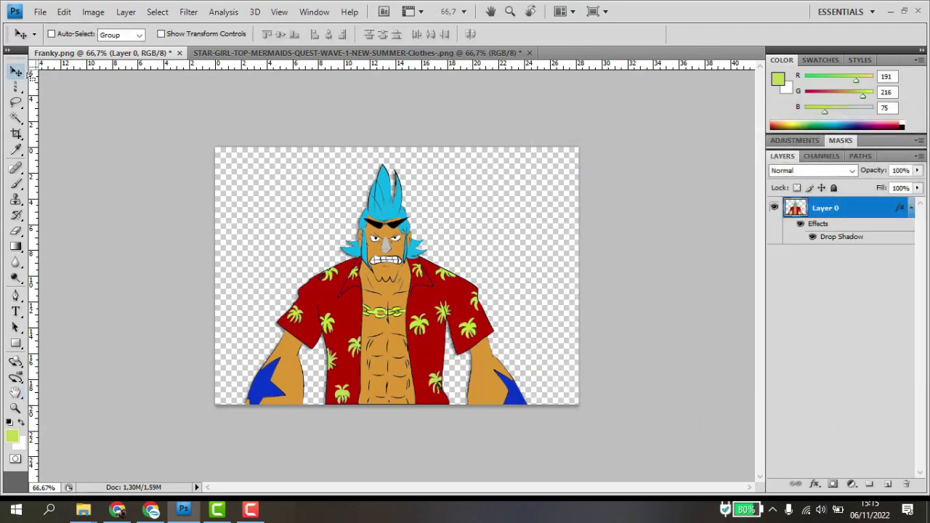
# - Sample the hair's blue (10, 179, 234) and fill the white gap inside the narrow right hair spike
pyautogui.scroll(4, 399, 184)
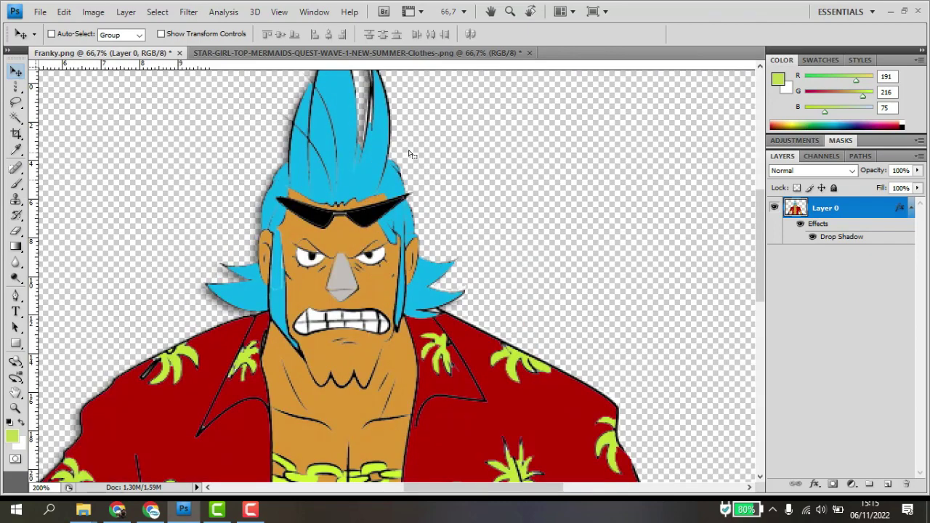
pyautogui.scroll(2, 385, 247)
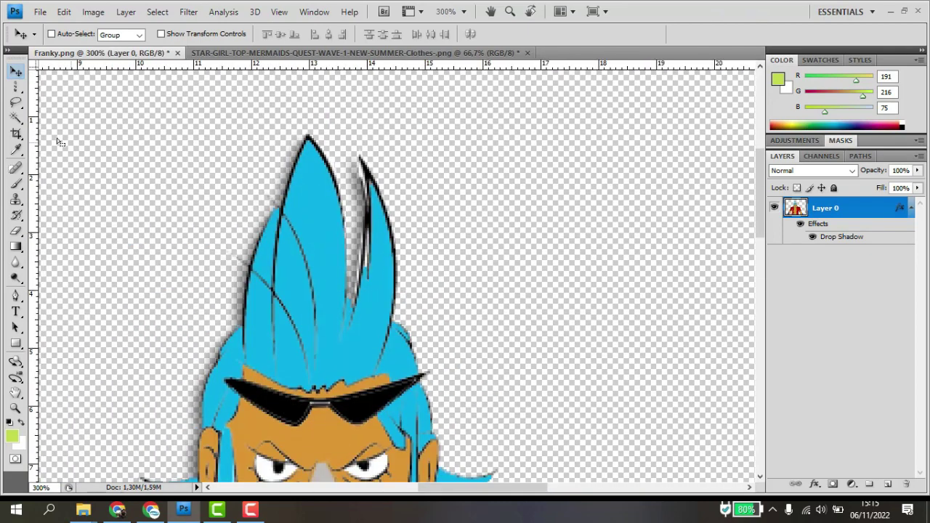
pyautogui.click(15, 150)
pyautogui.click(320, 218)
pyautogui.click(15, 118)
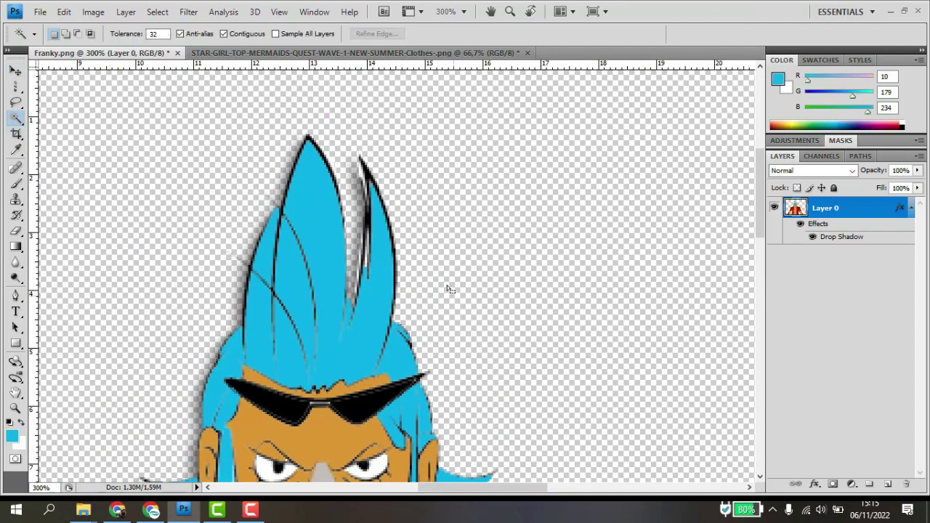
pyautogui.click(367, 250)
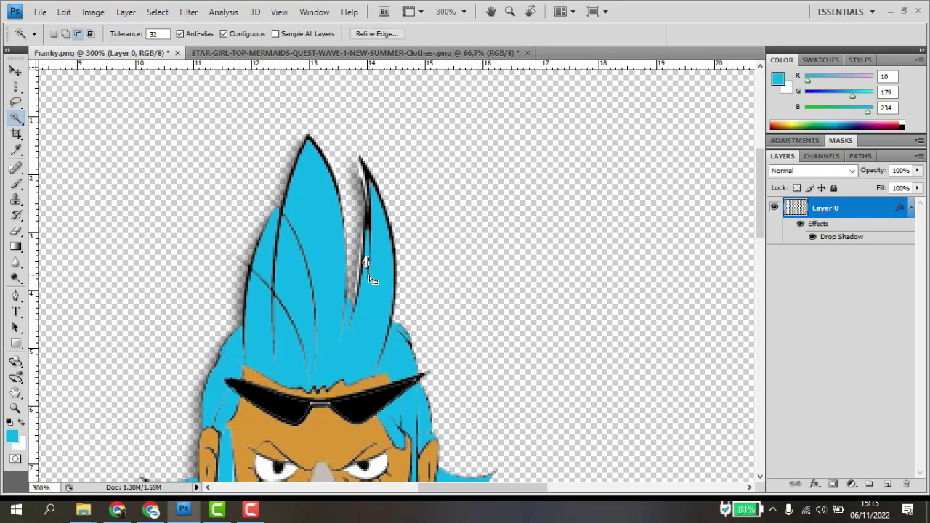
pyautogui.hotkey('ctrl', 'd')
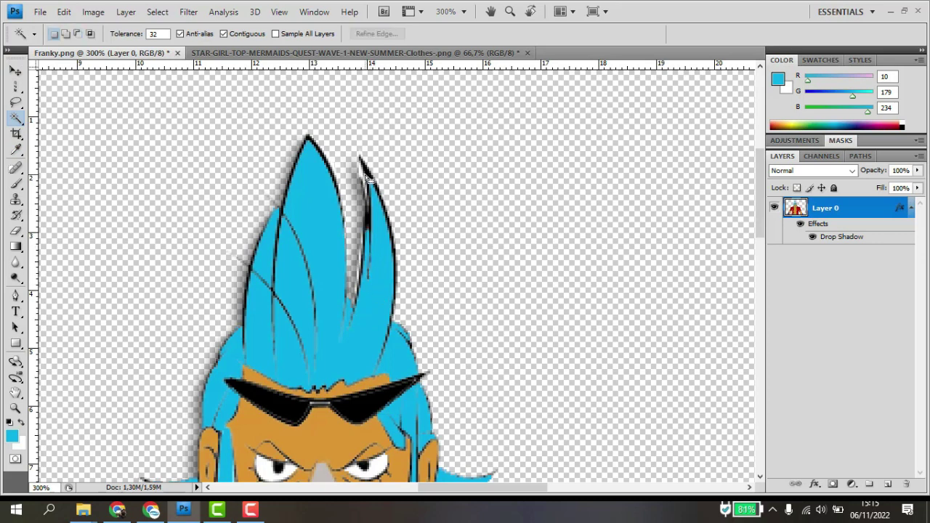
# - Delete the white slivers left outside the inner edge of the narrow right hair spike
pyautogui.click(365, 181)
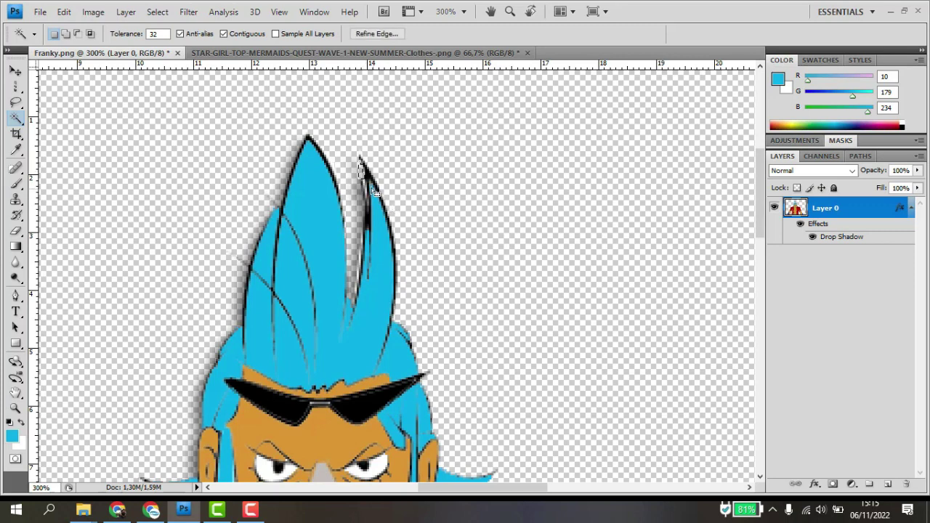
pyautogui.click(364, 267)
pyautogui.hotkey('ctrl', 'd')
pyautogui.click(366, 187)
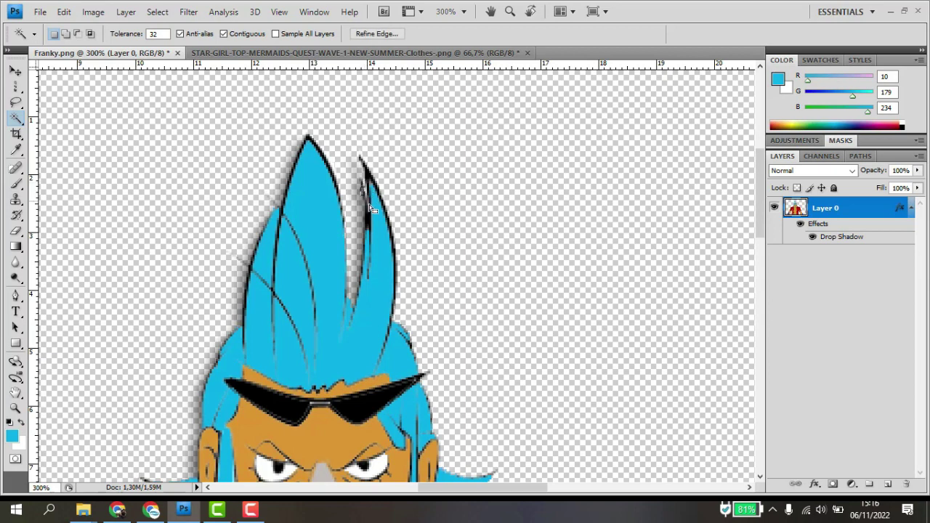
pyautogui.click(370, 198)
pyautogui.hotkey('ctrl', 'd')
# - Move the coloured character into the ship deck background document and place it at the middle of the deck
pyautogui.press('v')
pyautogui.hotkey('ctrl', '-')
pyautogui.hotkey('ctrl', '-')
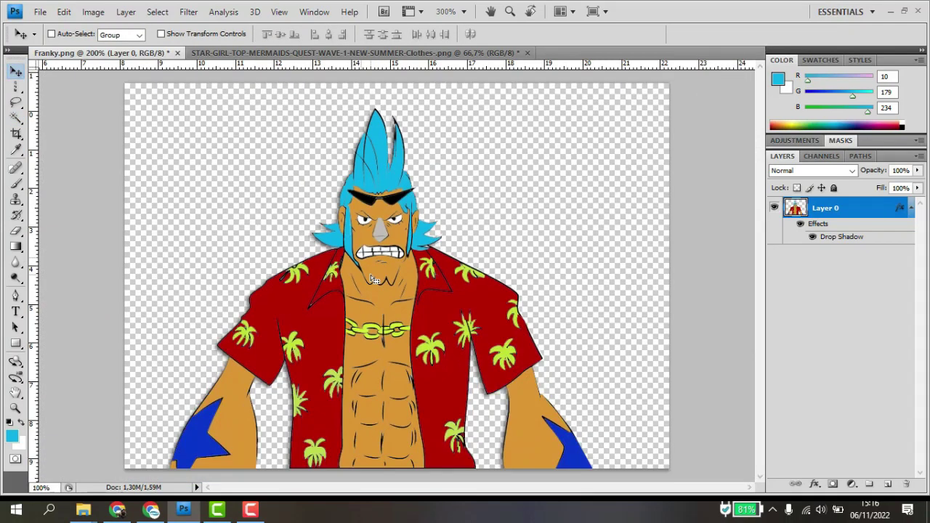
pyautogui.hotkey('ctrl', '-')
pyautogui.moveTo(432, 251); pyautogui.dragTo(409, 147)
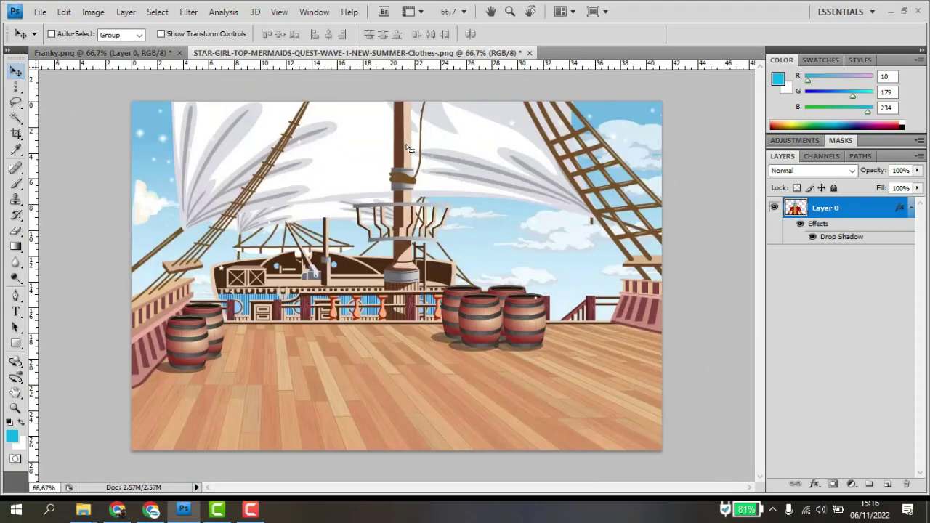
pyautogui.moveTo(390, 370); pyautogui.dragTo(417, 290)
# - Select the white sliver along the lower outer edge of the right sleeve, undo its blue fill and delete it
pyautogui.scroll(3, 465, 322)
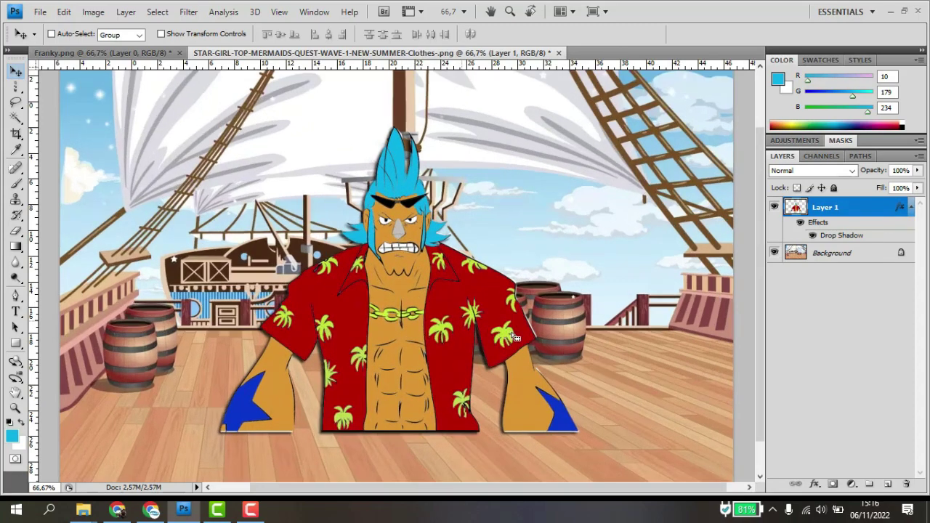
pyautogui.scroll(1, 548, 359)
pyautogui.click(16, 118)
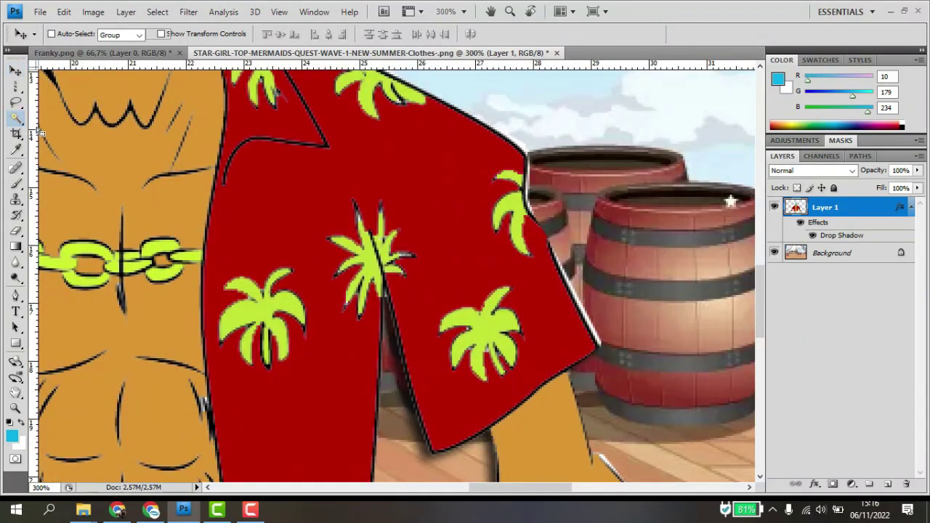
pyautogui.click(594, 337)
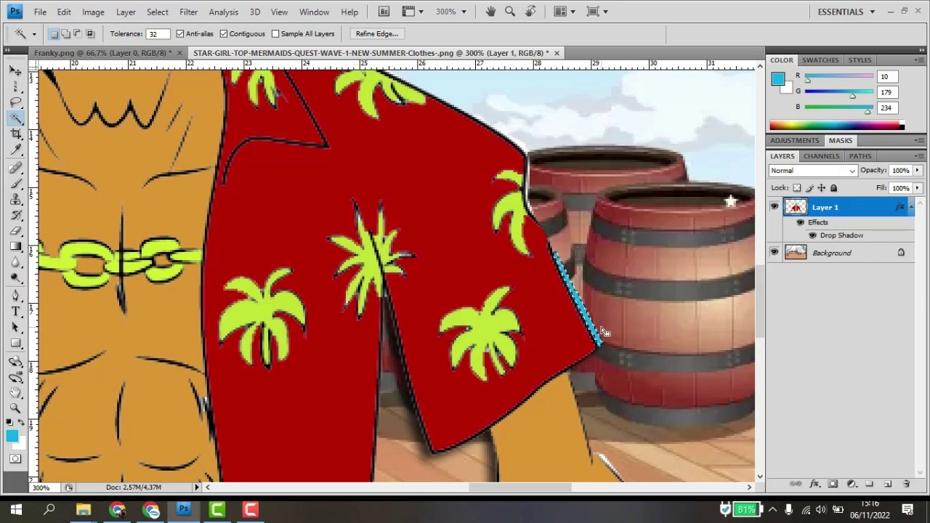
pyautogui.press('v')
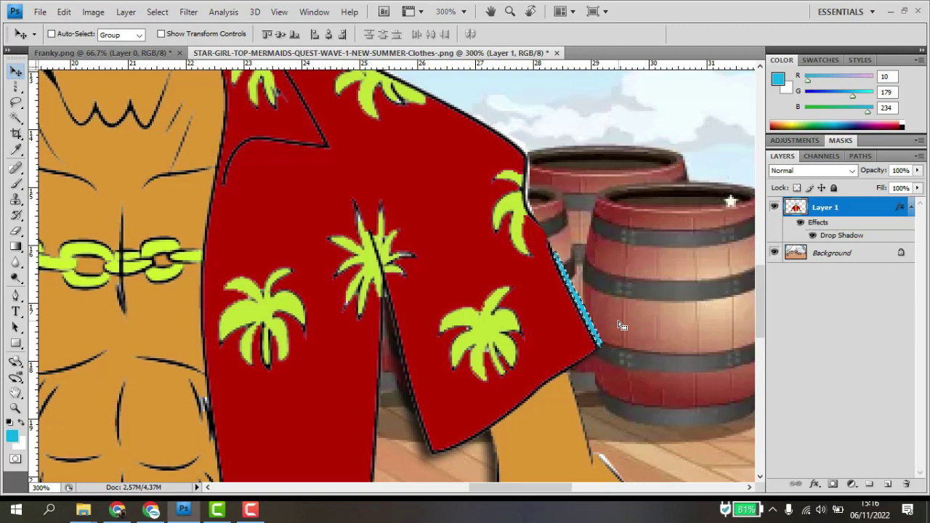
pyautogui.hotkey('ctrl', 'z')
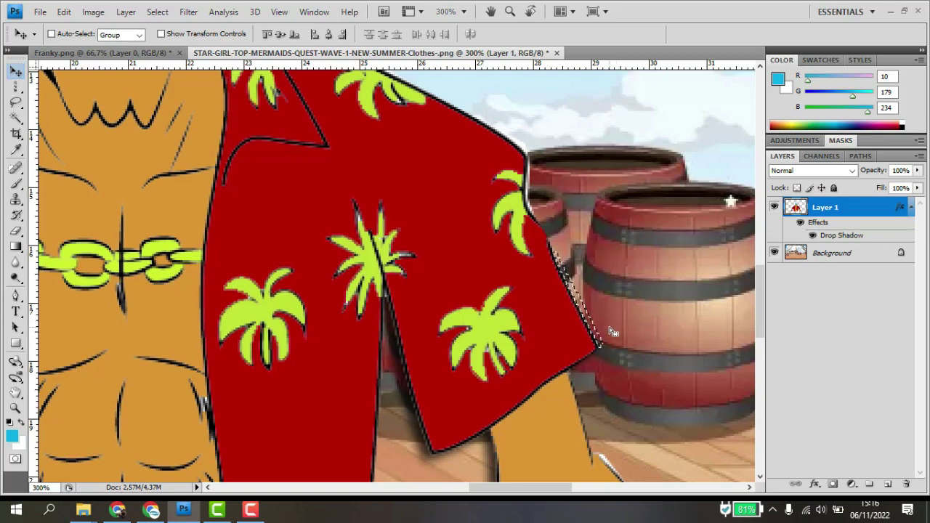
pyautogui.hotkey('ctrl', 'd')
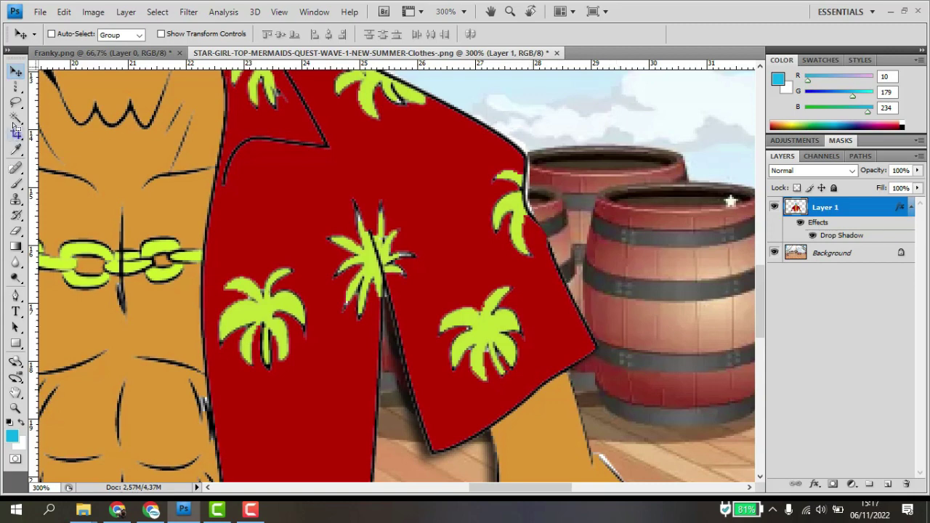
# - Delete the white sliver along the right sleeve's upper outer edge, beside the palm cut by the outline
pyautogui.click(16, 119)
pyautogui.click(529, 209)
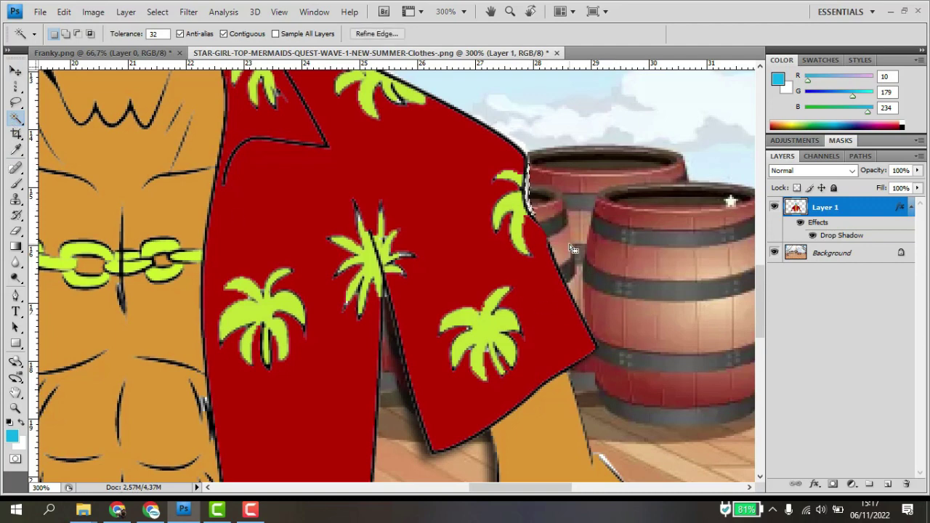
pyautogui.hotkey('ctrl', 'd')
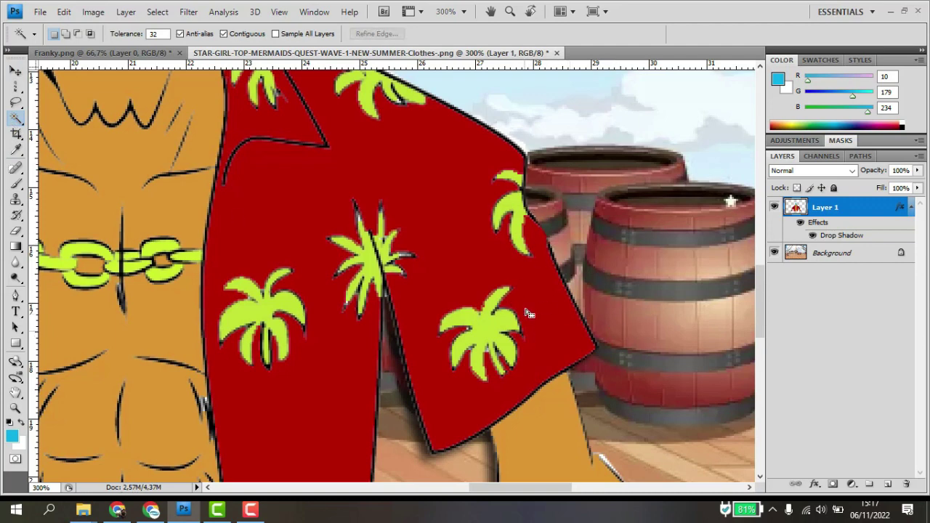
# - Delete the white sliver on the outer edge of the right forearm and the white strip beneath that arm
pyautogui.scroll(-5, 529, 314)
pyautogui.click(605, 250)
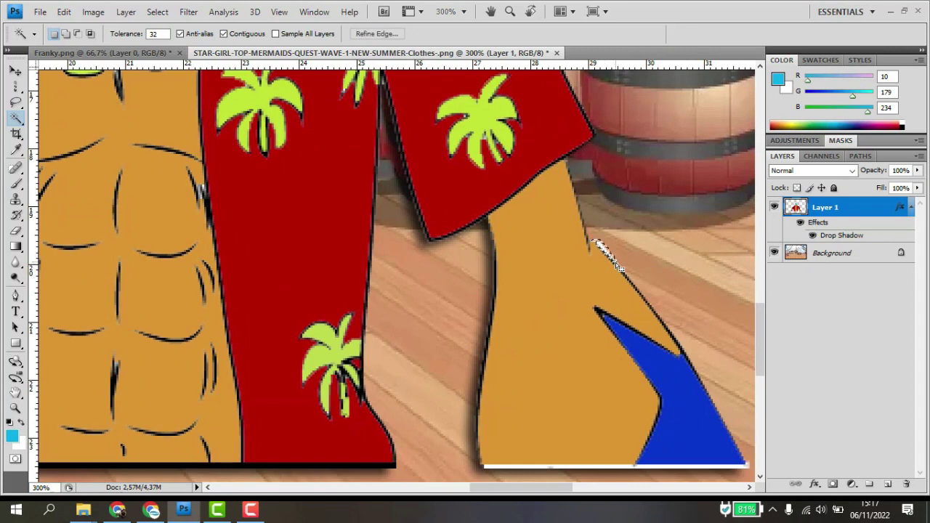
pyautogui.hotkey('ctrl', 'd')
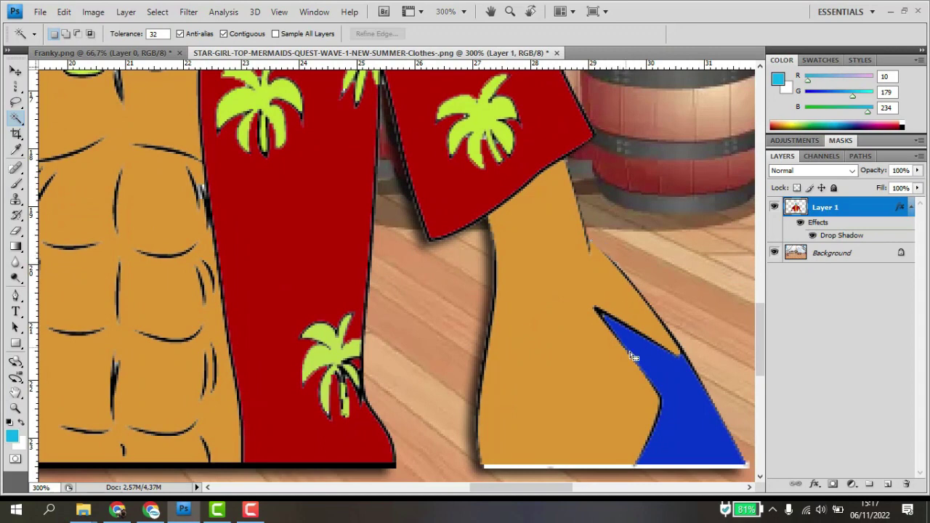
pyautogui.click(617, 468)
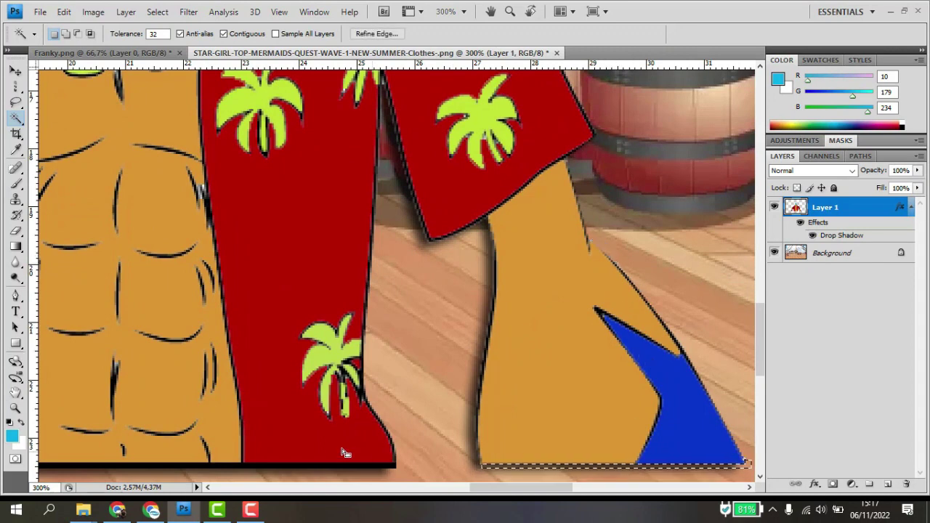
pyautogui.hscroll(-5, 462, 438)
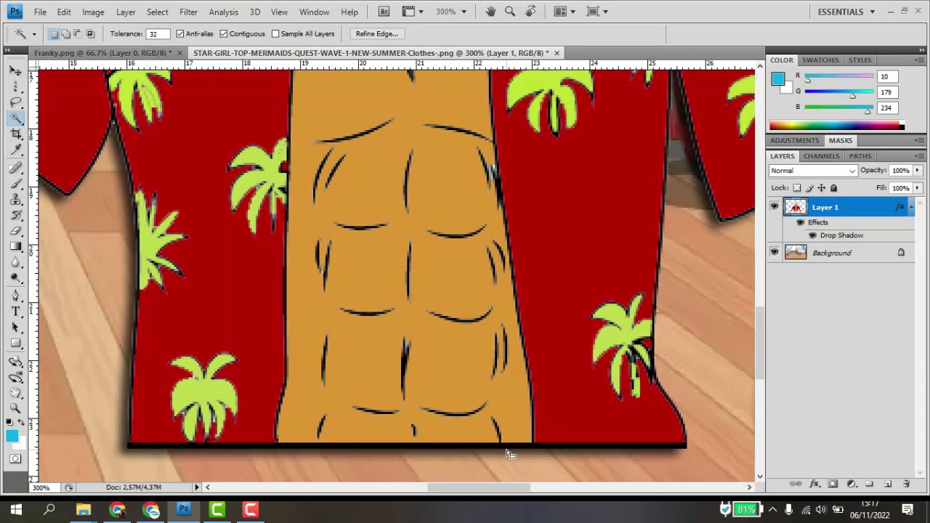
pyautogui.click(511, 454)
pyautogui.hotkey('ctrl', 'd')
# - Delete all pieces of the white strip along the cut-off base of the left arm
pyautogui.hscroll(-7, 125, 431)
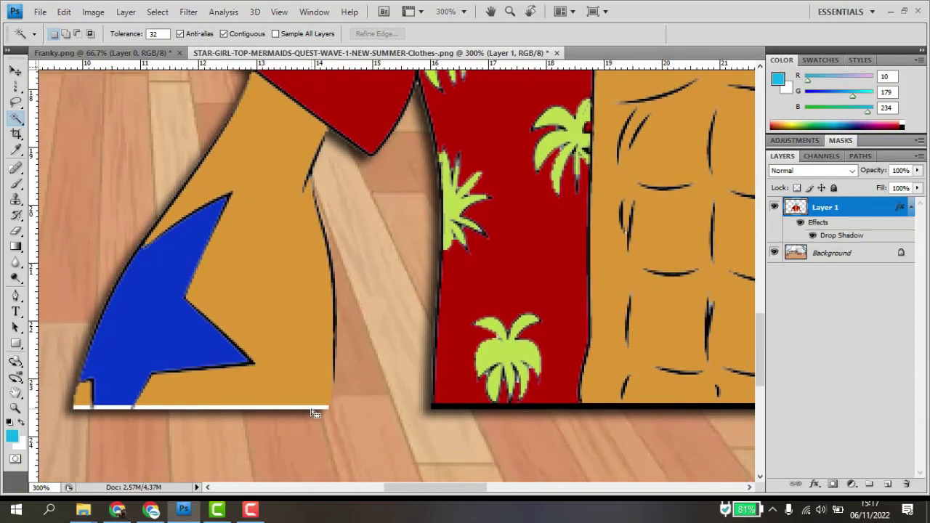
pyautogui.click(314, 411)
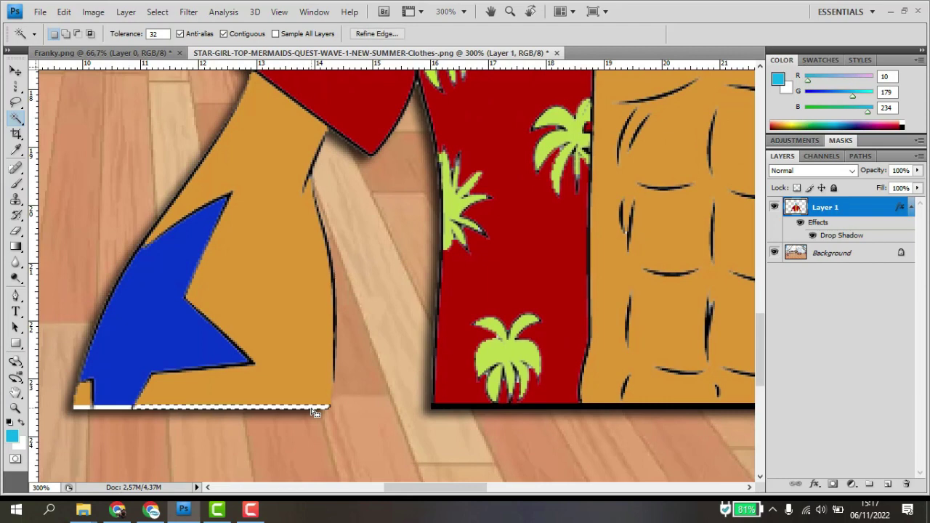
pyautogui.click(126, 409)
pyautogui.press('Delete')
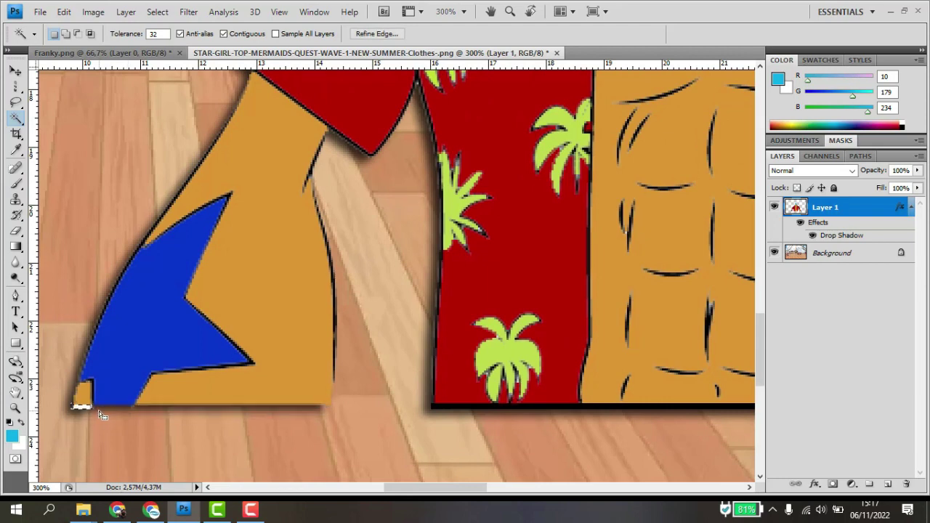
pyautogui.press('Delete')
pyautogui.hotkey('ctrl', 'd')
# - Move the character down until its cut-off base meets the background's lower edge and nudge it slightly to the right
pyautogui.click(16, 71)
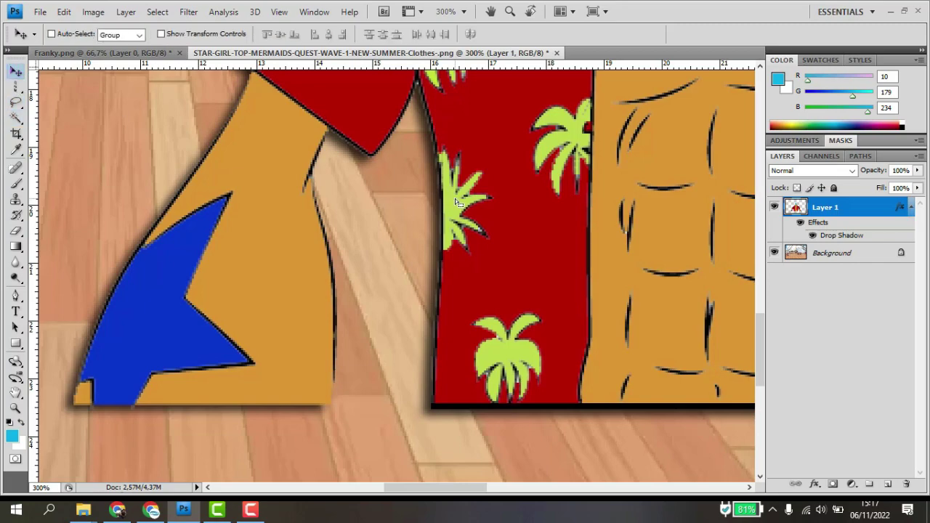
pyautogui.scroll(-4, 398, 305)
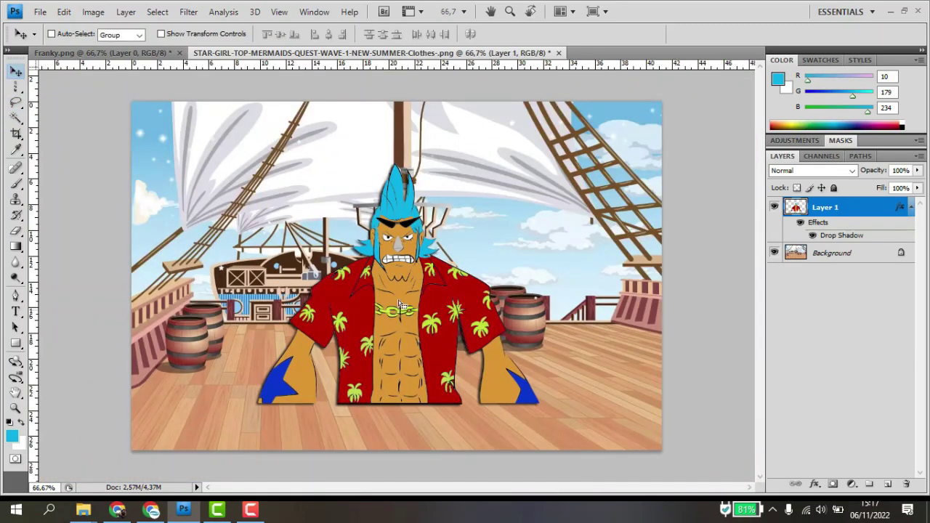
pyautogui.moveTo(398, 305); pyautogui.dragTo(404, 347)
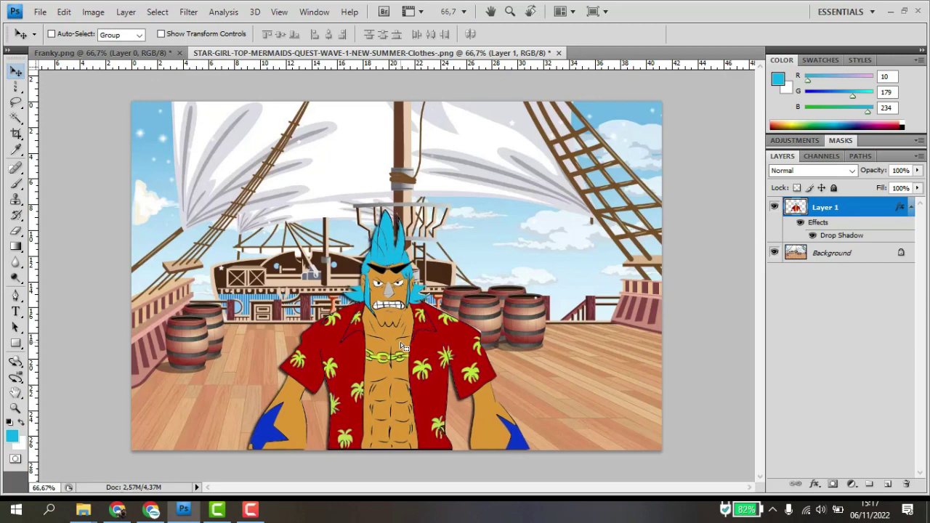
pyautogui.press('Right')
pyautogui.press('Right')
pyautogui.press('Right')
pyautogui.press('Right')
pyautogui.press('Right')
pyautogui.press('Right')
pyautogui.press('Right')
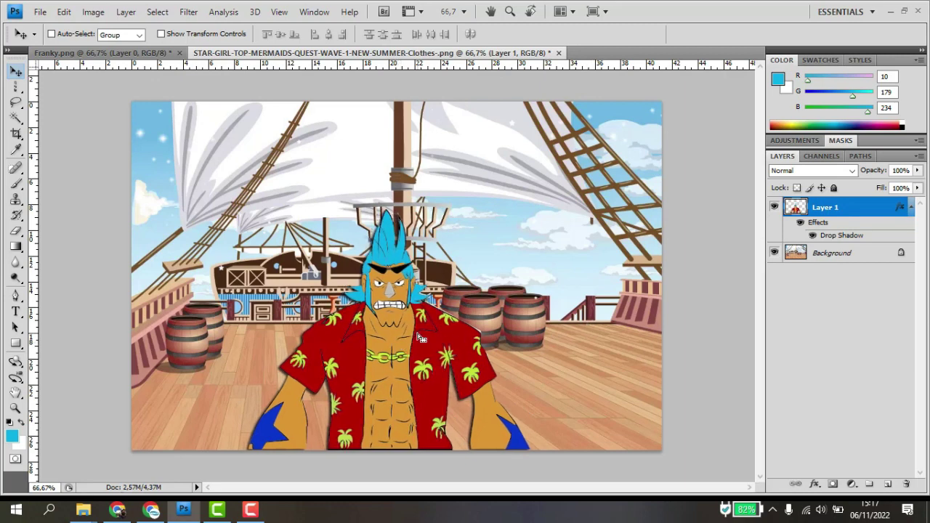